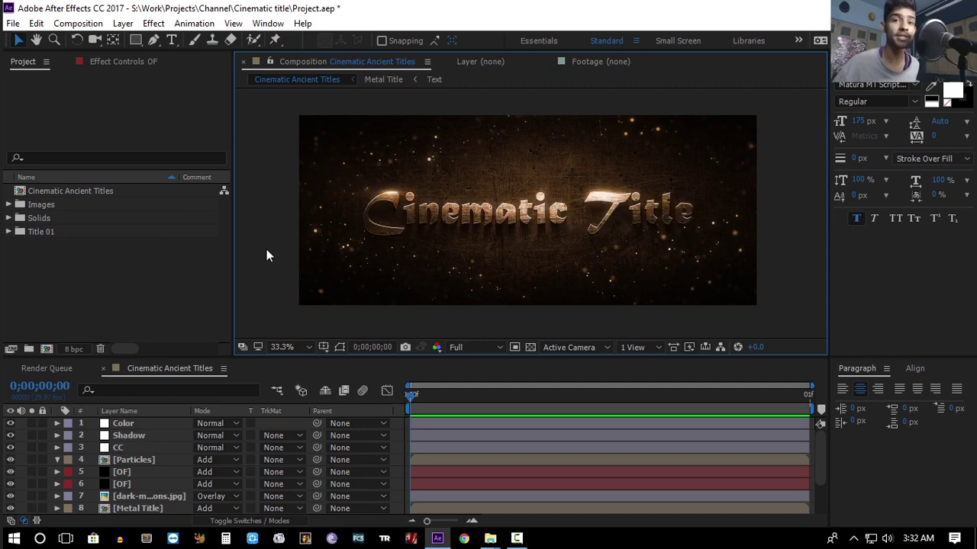
- Create a 1920×800, 29.97 fps composition named 'Cinematic Title'
{"action": "left_click", "coordinate": [77, 277]}
{"action": "right_click", "coordinate": [77, 277]}
{"action": "left_click", "coordinate": [104, 286]}
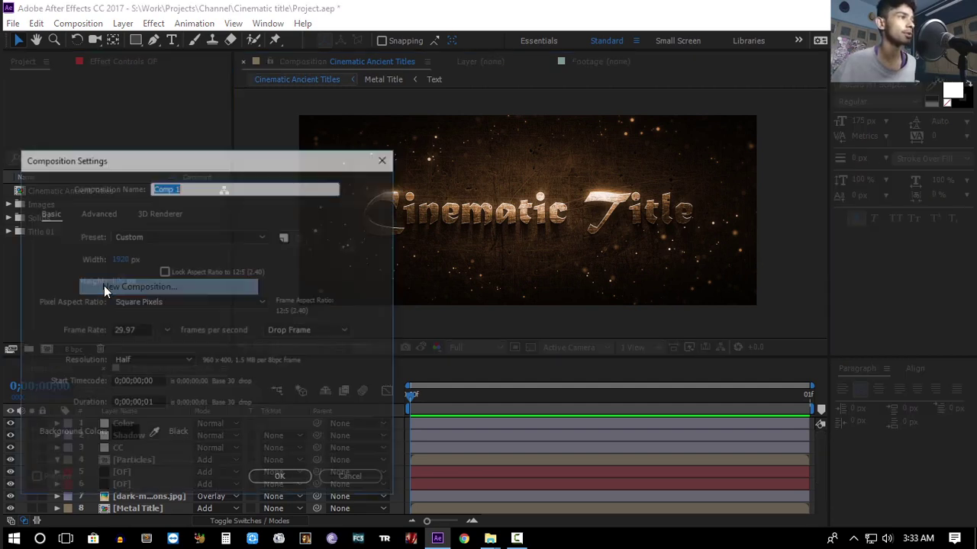
{"action": "type", "text": "Cinematic Title"}
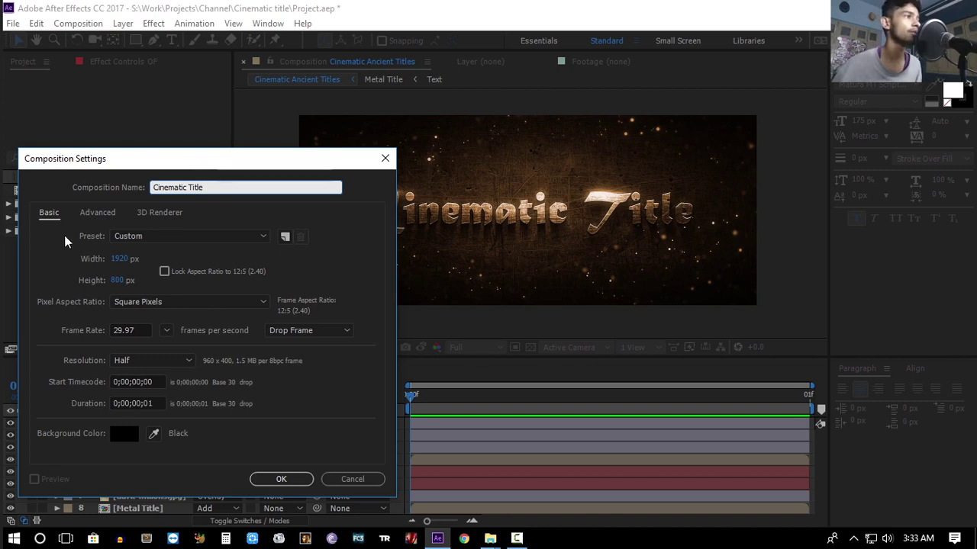
{"action": "left_click", "coordinate": [282, 478]}
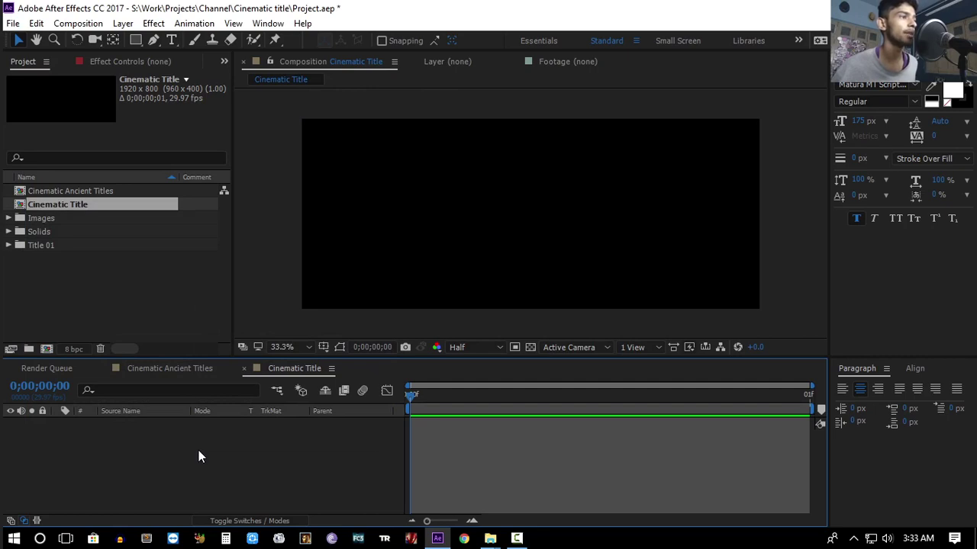
- Add a new text layer reading 'Anything'
{"action": "right_click", "coordinate": [199, 448]}
{"action": "mouse_move", "coordinate": [240, 315]}
{"action": "left_click", "coordinate": [441, 336]}
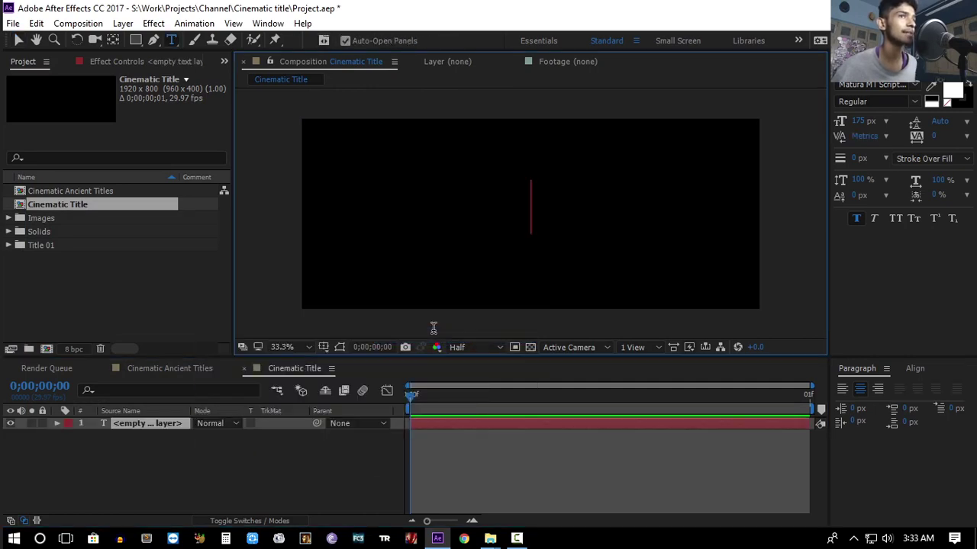
{"action": "type", "text": "Anything"}
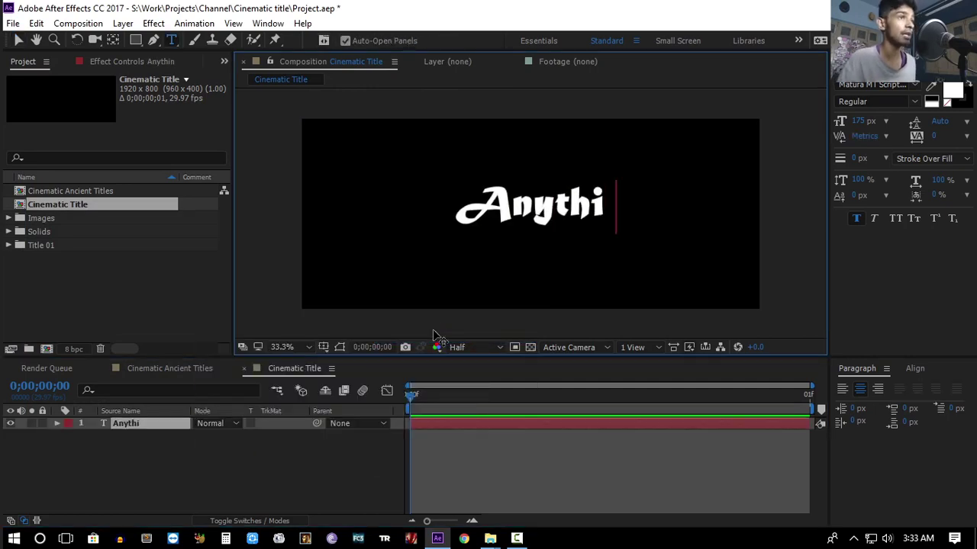
{"action": "left_click", "coordinate": [171, 425]}
{"action": "key", "text": "v"}
- Position the 'Anything' text at the centre of the composition with small nudges
{"action": "left_click", "coordinate": [490, 241]}
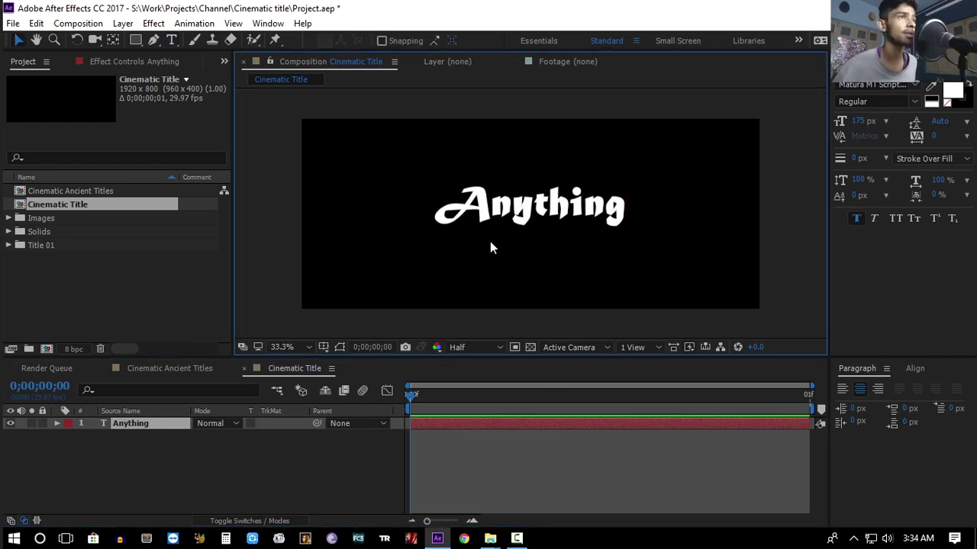
{"action": "left_click_drag", "start_coordinate": [522, 220], "coordinate": [510, 226]}
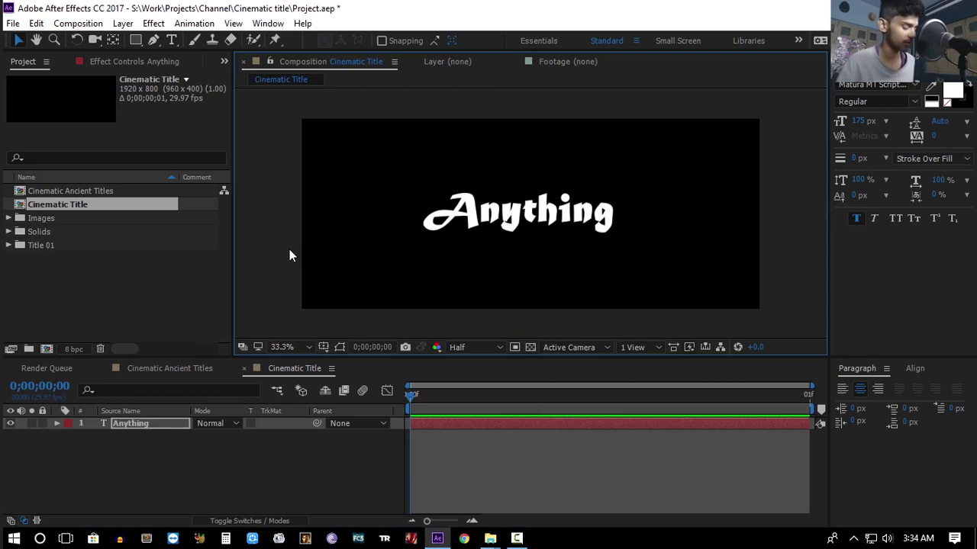
{"action": "key", "text": "ctrl+shift+h"}
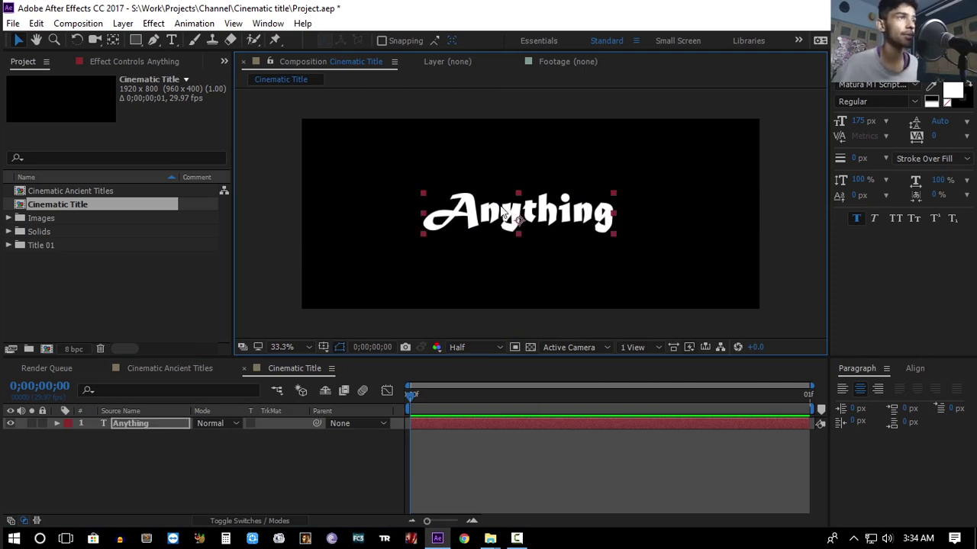
{"action": "key", "text": "shift+Right"}
{"action": "key", "text": "shift+Right"}
{"action": "key", "text": "shift+Right"}
{"action": "key", "text": "shift+Right"}
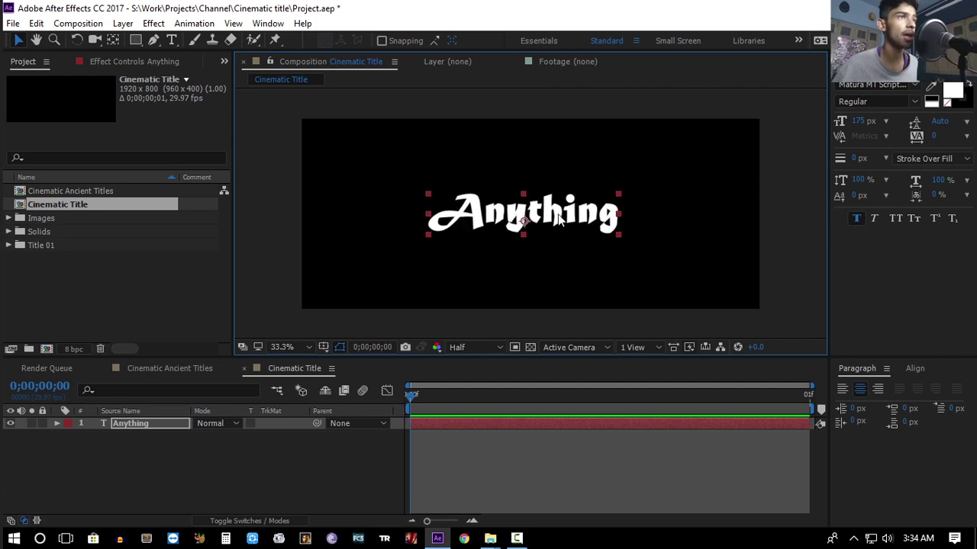
{"action": "key", "text": "shift+Left"}
{"action": "key", "text": "shift+Down"}
{"action": "key", "text": "shift+Right"}
{"action": "left_click", "coordinate": [246, 372]}
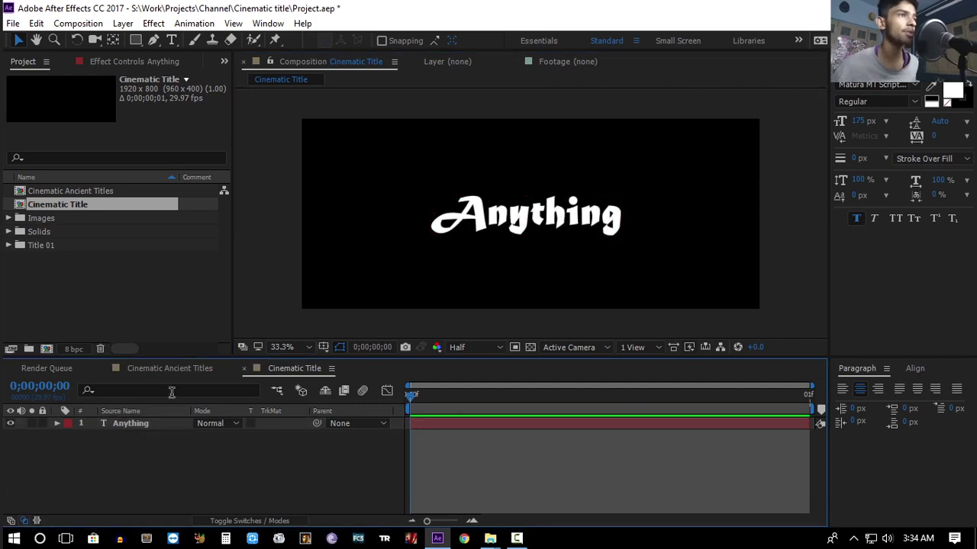
{"action": "left_click", "coordinate": [136, 422]}
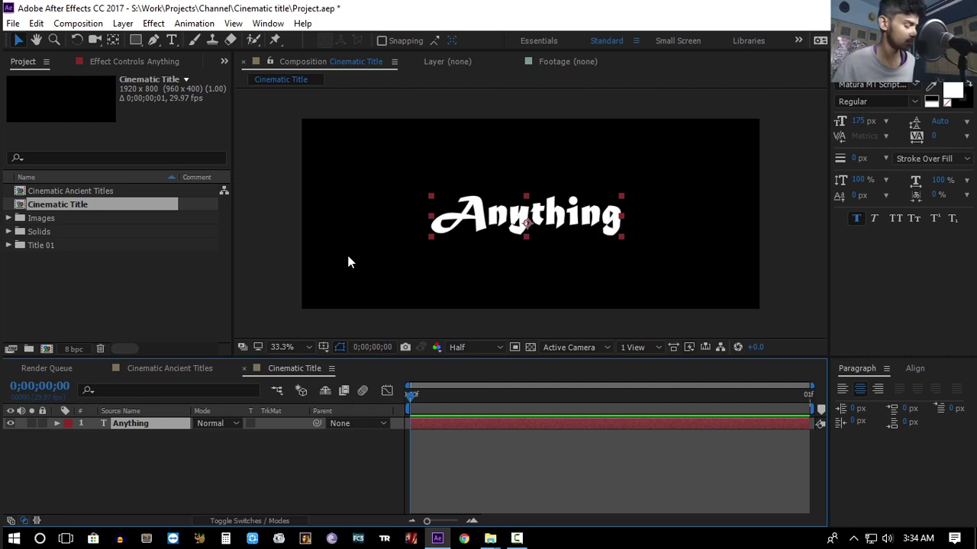
- Pre-compose the Anything text layer into a precomp named 'Text'
{"action": "key", "text": "ctrl+shift+c"}
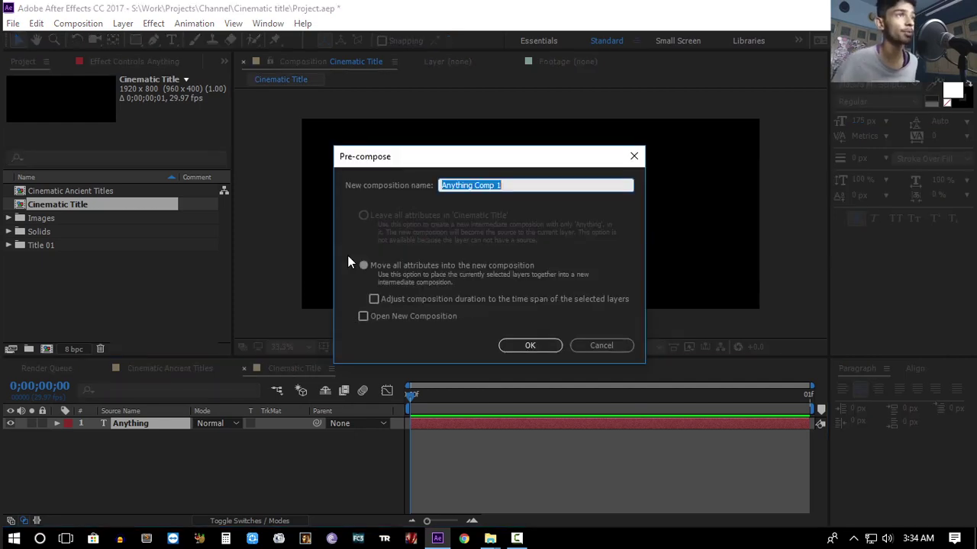
{"action": "type", "text": "Text"}
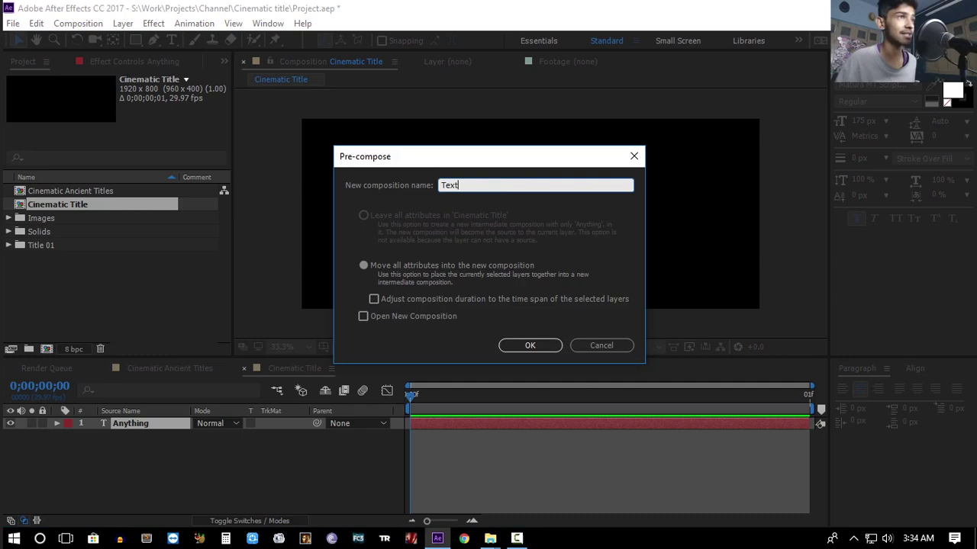
{"action": "left_click", "coordinate": [534, 345]}
{"action": "left_click", "coordinate": [89, 456]}
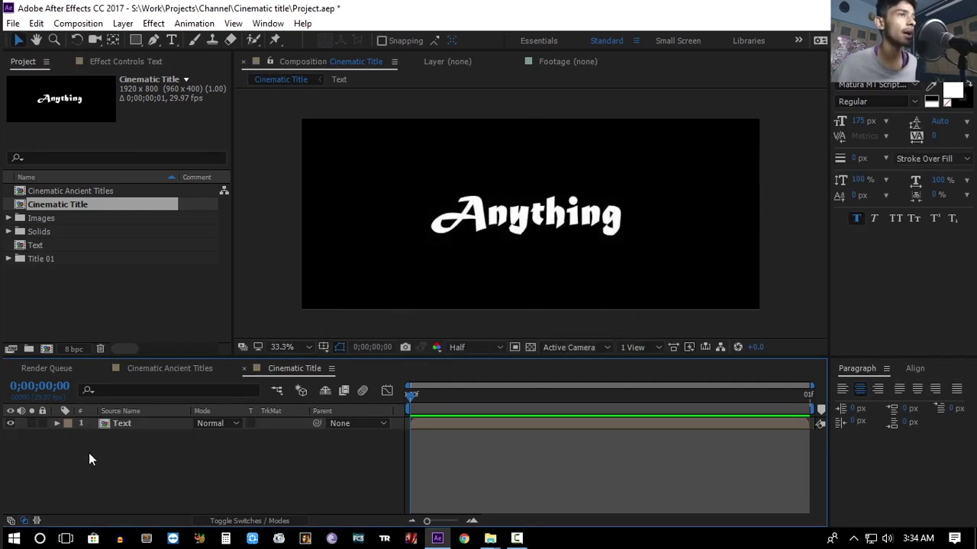
- Add dark-metal-wallpaper-5.jpg from the Images folder and scale it to fit
{"action": "left_click", "coordinate": [8, 218]}
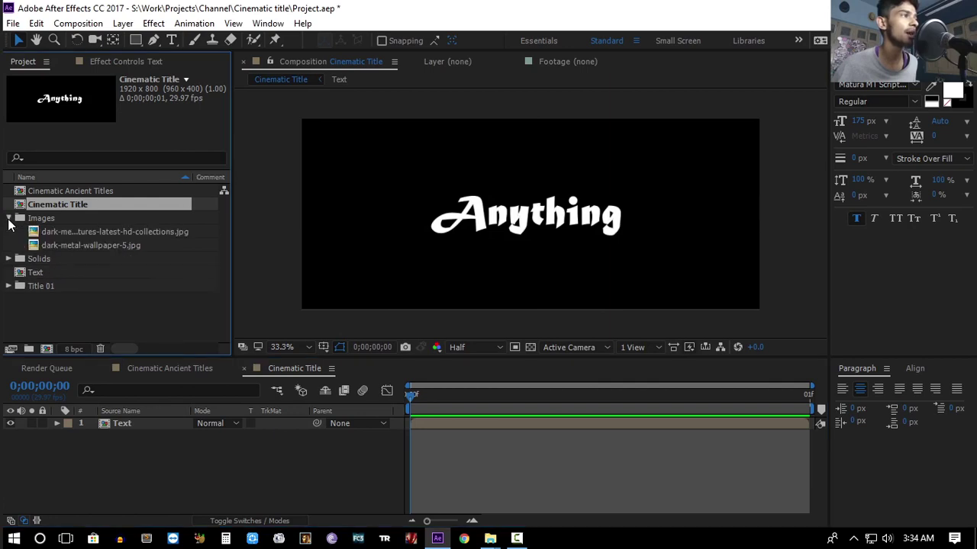
{"action": "left_click", "coordinate": [65, 245]}
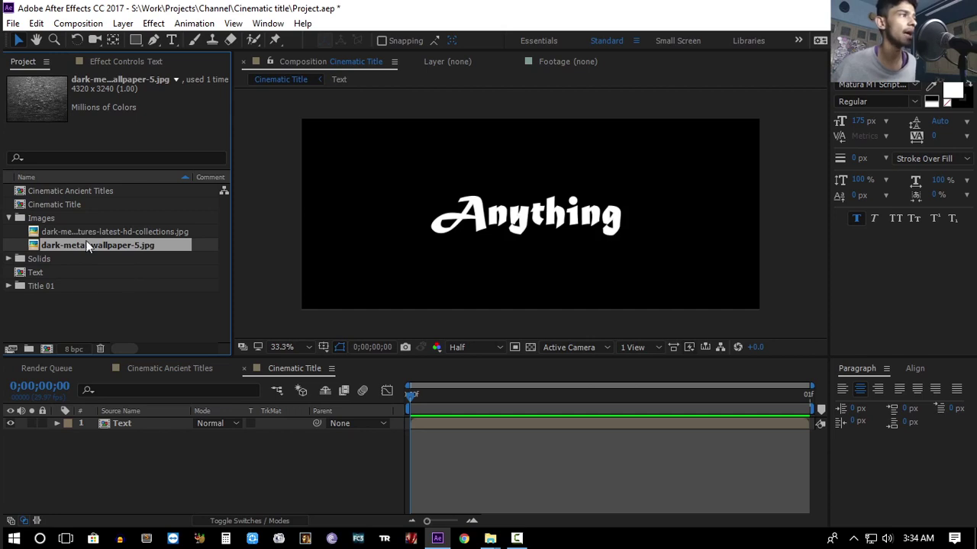
{"action": "left_click", "coordinate": [95, 232]}
{"action": "left_click", "coordinate": [95, 246]}
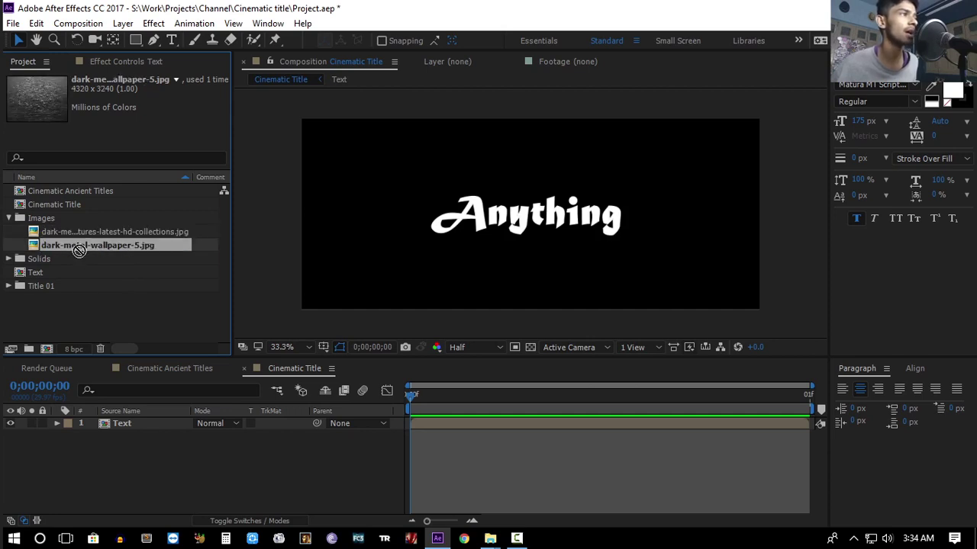
{"action": "left_click_drag", "start_coordinate": [79, 252], "coordinate": [136, 421]}
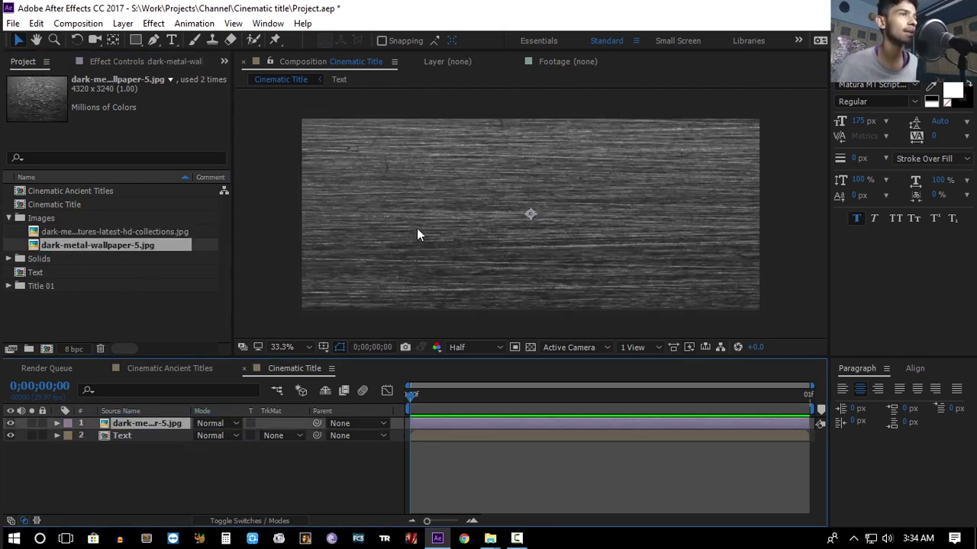
{"action": "key", "text": "comma"}
{"action": "key", "text": "comma"}
{"action": "key", "text": "comma"}
{"action": "key", "text": "comma"}
{"action": "left_click_drag", "start_coordinate": [659, 311], "coordinate": [562, 239]}
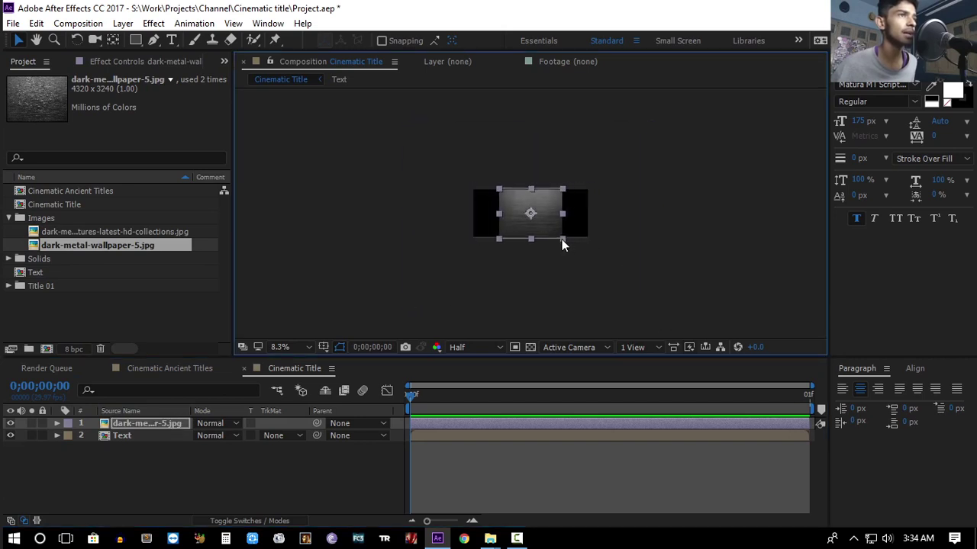
{"action": "key", "text": "period"}
{"action": "key", "text": "period"}
{"action": "key", "text": "period"}
{"action": "key", "text": "period"}
{"action": "key", "text": "period"}
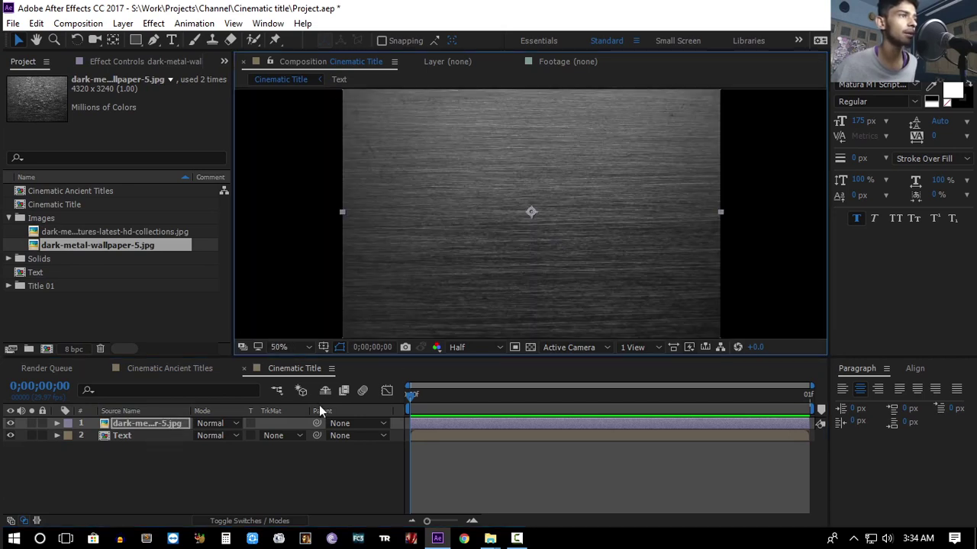
{"action": "left_click", "coordinate": [226, 474]}
- Place Text above the metal image and set the image's track matte to Alpha Matte
{"action": "left_click_drag", "start_coordinate": [129, 440], "coordinate": [138, 423]}
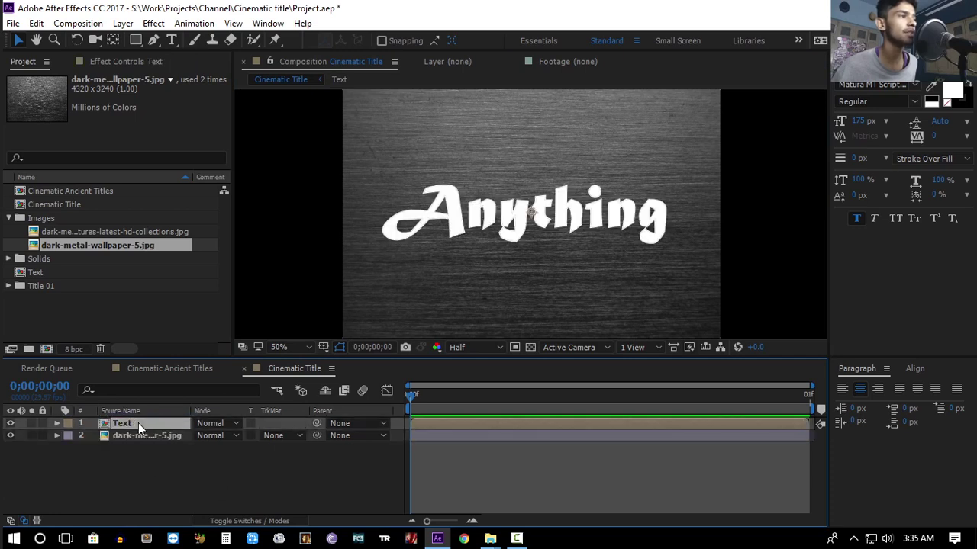
{"action": "left_click", "coordinate": [277, 436]}
{"action": "left_click", "coordinate": [308, 373]}
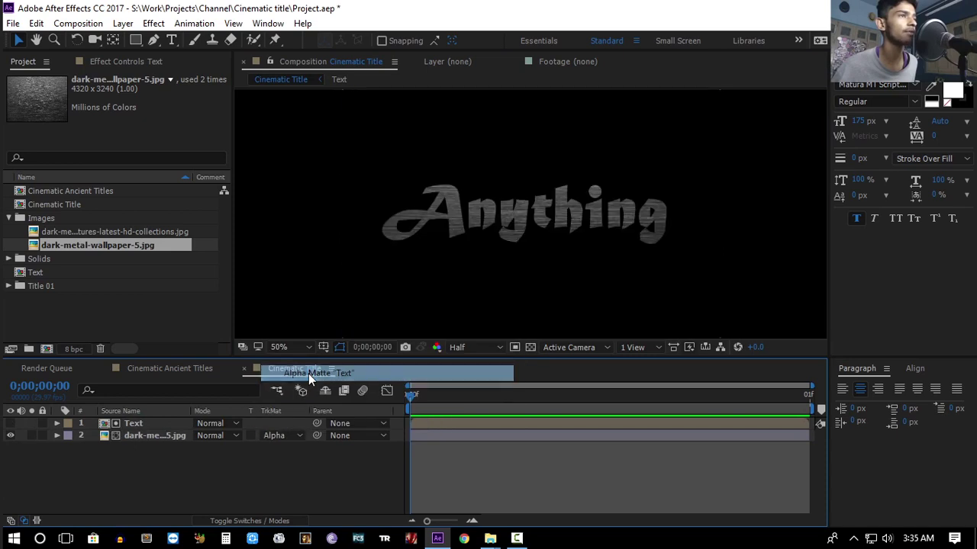
{"action": "key", "text": "comma"}
{"action": "key", "text": "comma"}
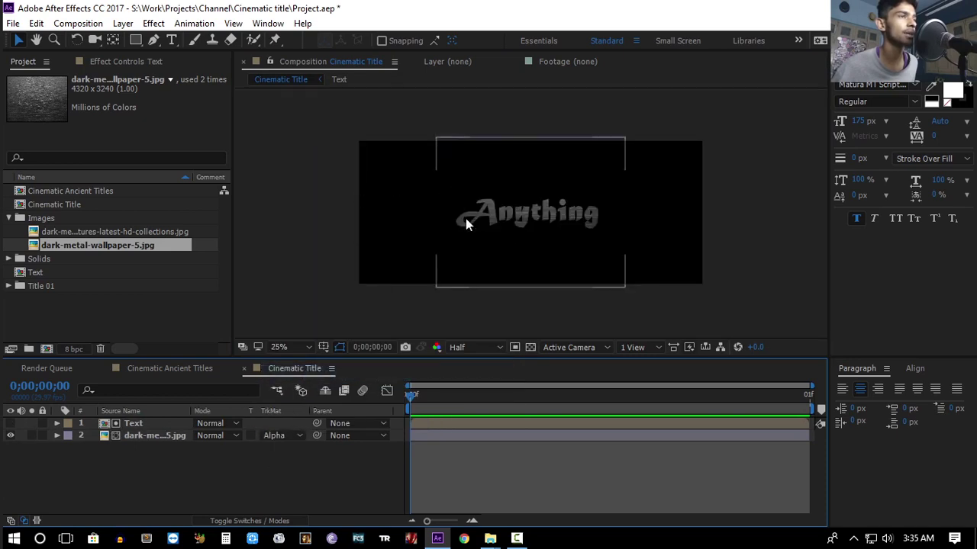
{"action": "key", "text": "period"}
{"action": "key", "text": "period"}
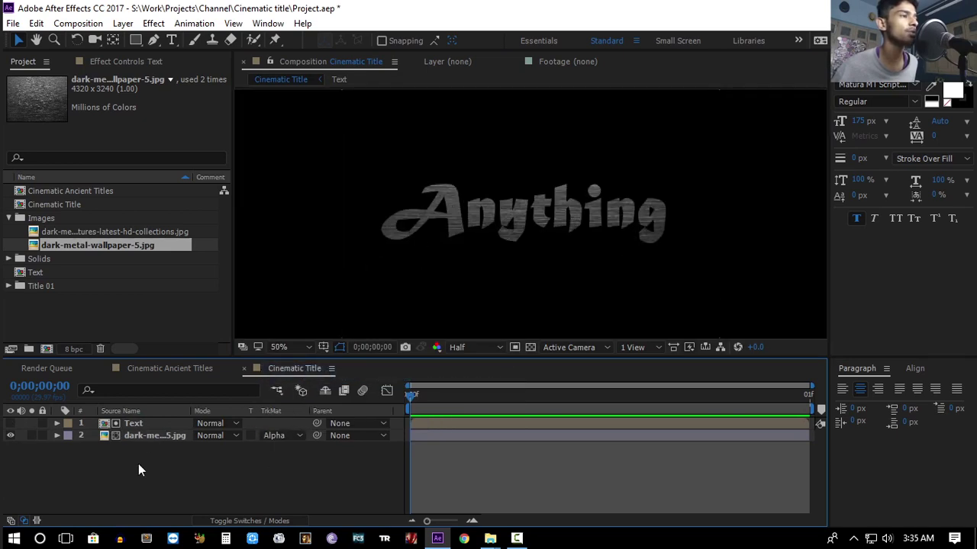
- Add an adjustment layer with Curves bent upward to brighten the text
{"action": "right_click", "coordinate": [138, 455]}
{"action": "mouse_move", "coordinate": [203, 338]}
{"action": "left_click", "coordinate": [364, 449]}
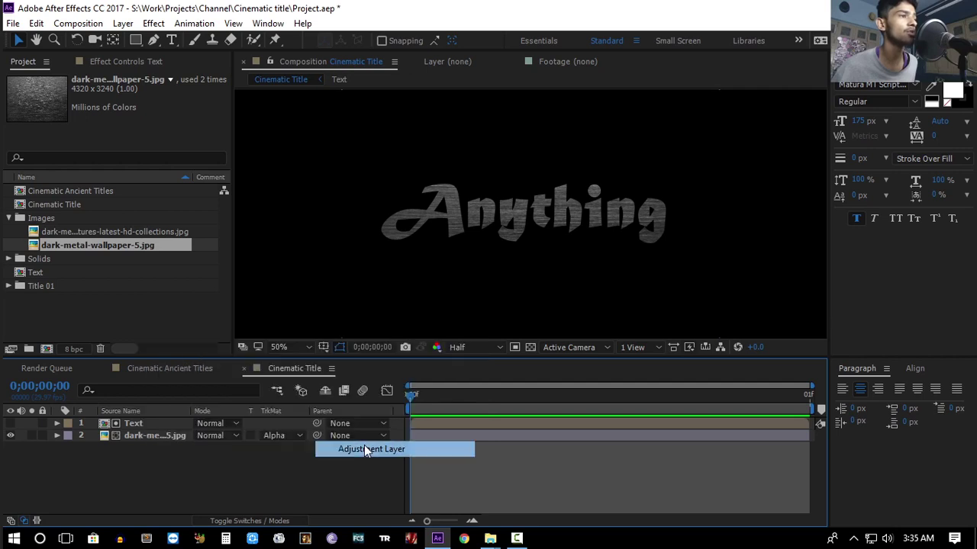
{"action": "left_click", "coordinate": [153, 23]}
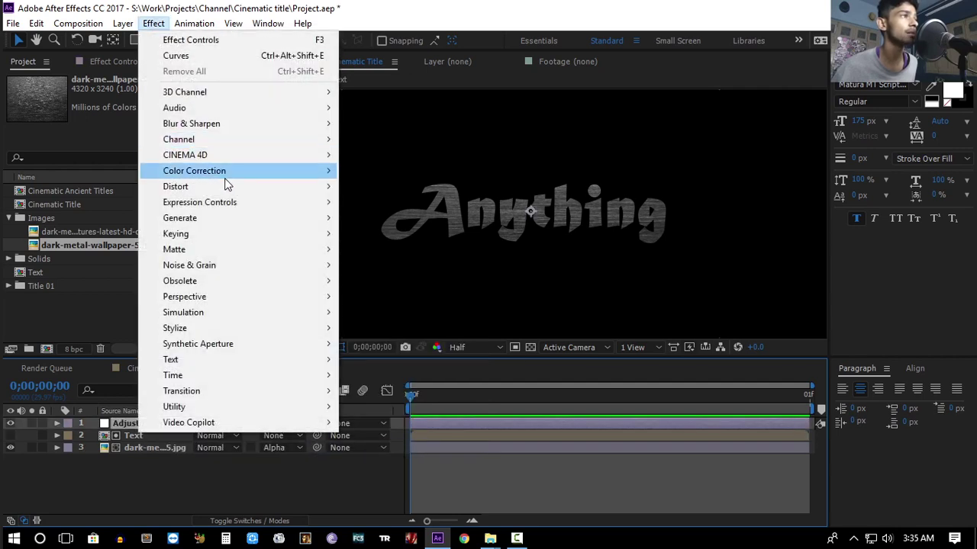
{"action": "mouse_move", "coordinate": [225, 173]}
{"action": "left_click", "coordinate": [390, 301]}
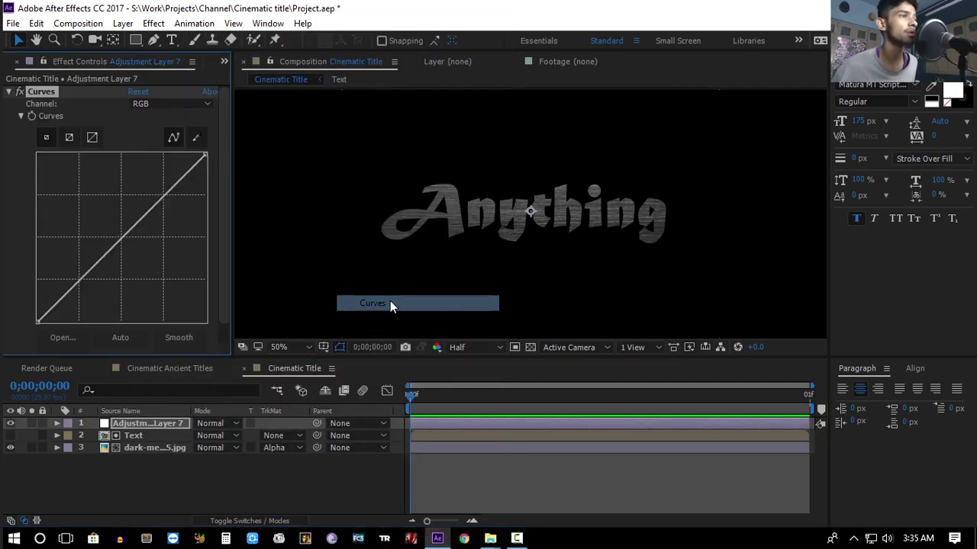
{"action": "left_click_drag", "start_coordinate": [108, 229], "coordinate": [98, 214]}
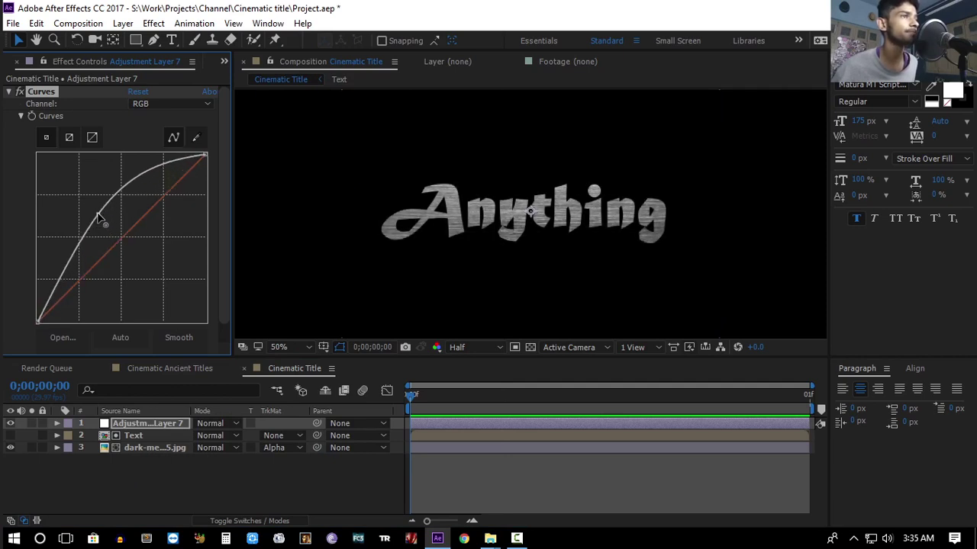
- Mask the adjustment layer with an ellipse over the text's top, feathered 51 pixels
{"action": "key", "text": "q"}
{"action": "key", "text": "q"}
{"action": "key", "text": "q"}
{"action": "mouse_move", "coordinate": [377, 163]}
{"action": "left_mouse_down"}
{"action": "mouse_move", "coordinate": [671, 218]}
{"action": "mouse_move", "coordinate": [709, 213]}
{"action": "left_mouse_up"}
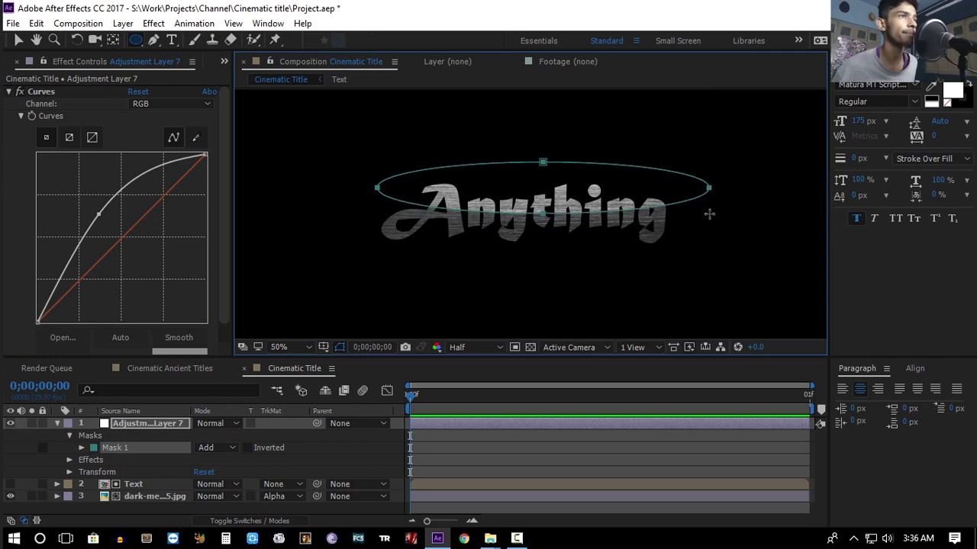
{"action": "left_click", "coordinate": [149, 425]}
{"action": "key", "text": "f"}
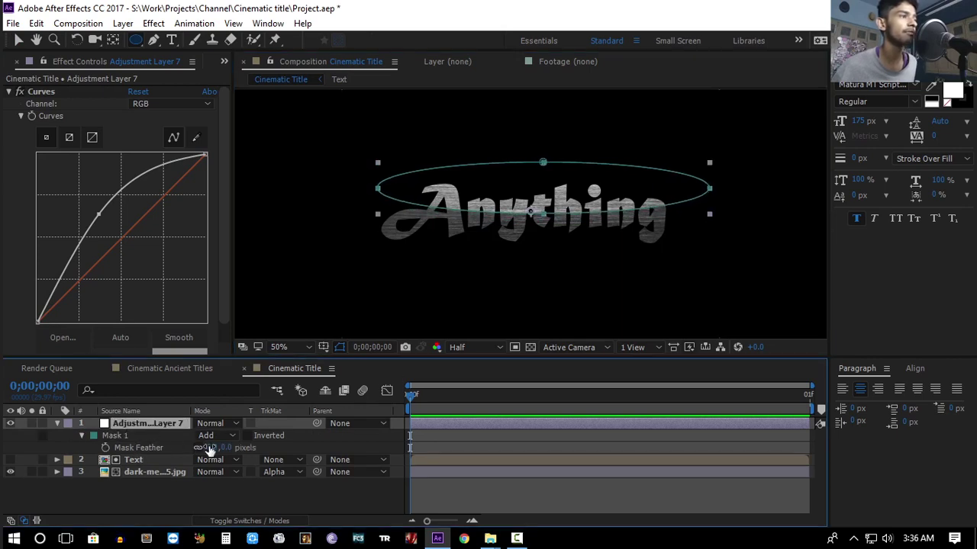
{"action": "left_click_drag", "start_coordinate": [220, 448], "coordinate": [248, 447]}
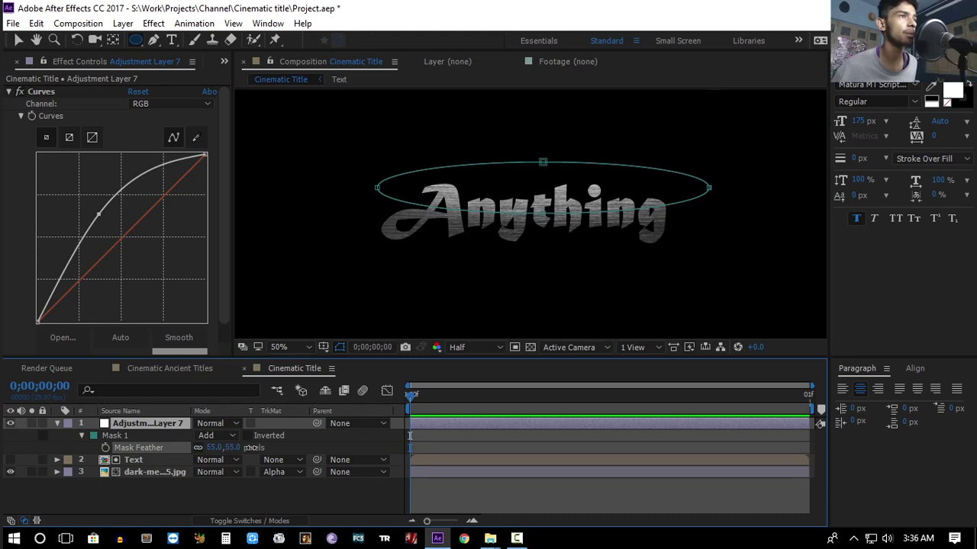
{"action": "key", "text": "F2"}
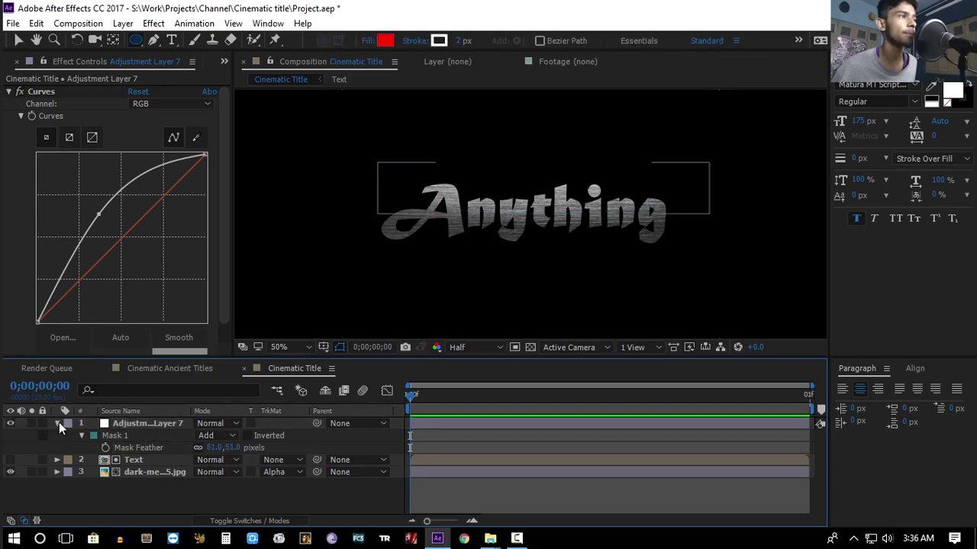
{"action": "left_click", "coordinate": [58, 424]}
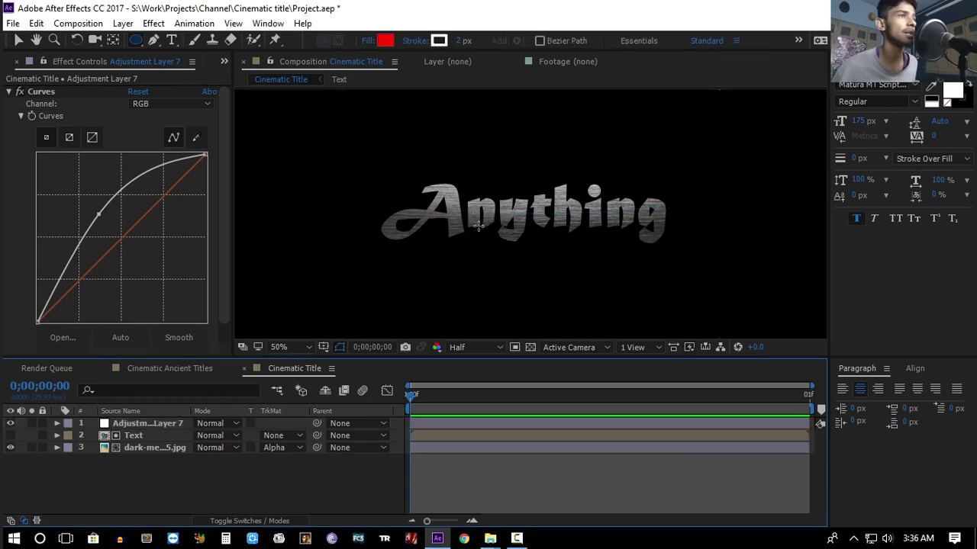
{"action": "key", "text": "v"}
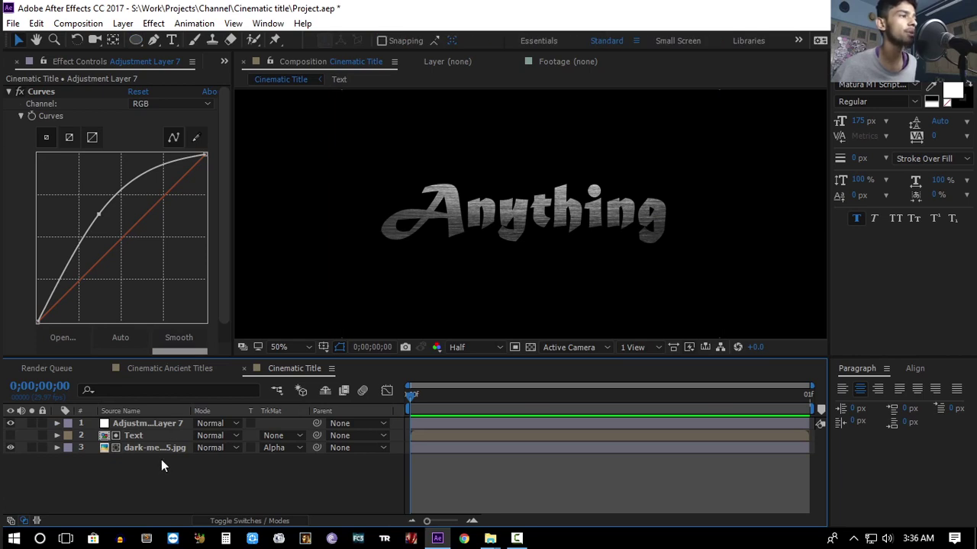
- Pre-compose all three layers into a new comp named 'Metal Title'
{"action": "left_click_drag", "start_coordinate": [175, 473], "coordinate": [151, 419]}
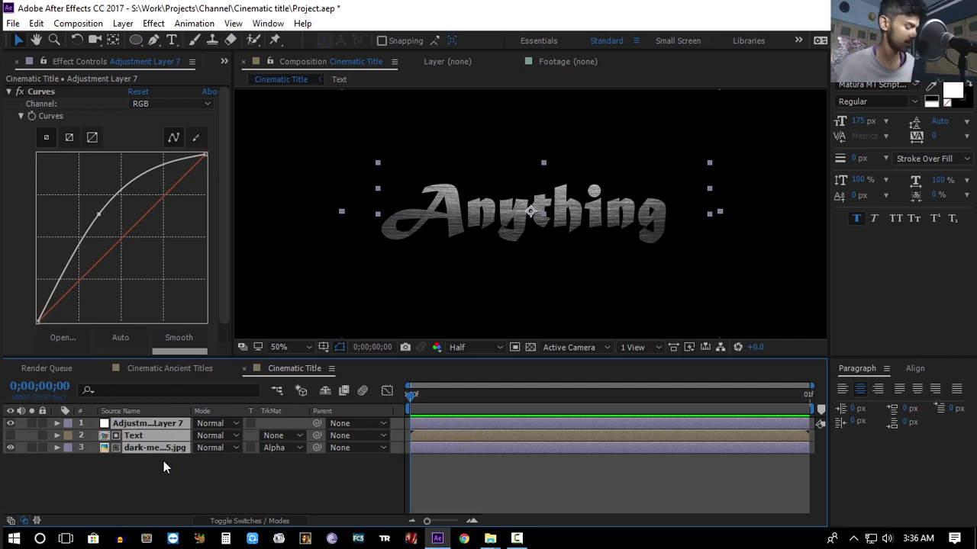
{"action": "key", "text": "ctrl+shift+c"}
{"action": "type", "text": "M"}
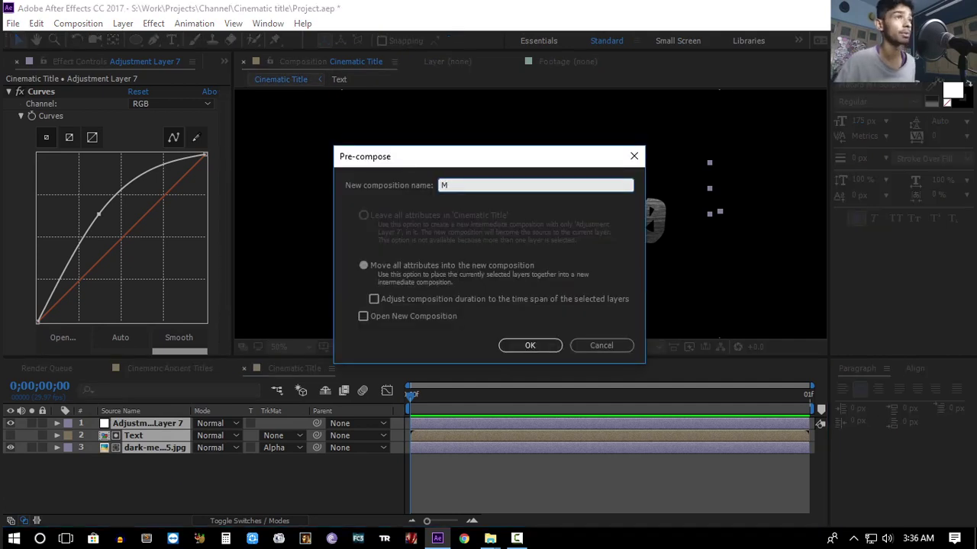
{"action": "type", "text": "etal Title"}
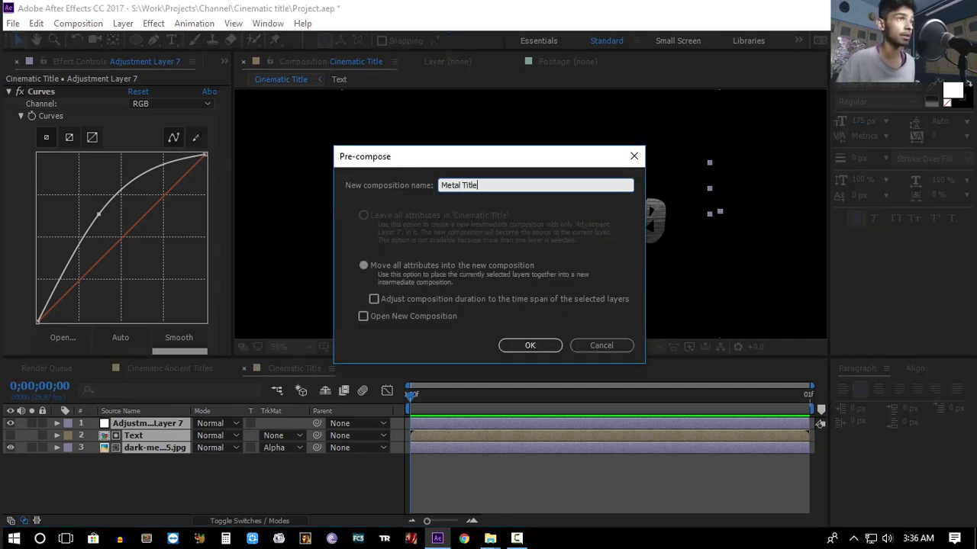
{"action": "key", "text": "Return"}
{"action": "left_click", "coordinate": [163, 460]}
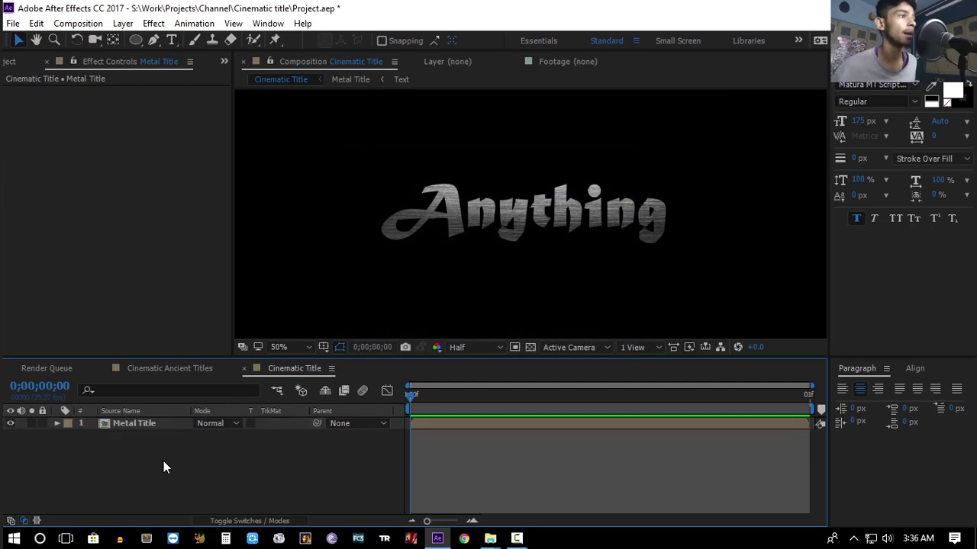
{"action": "scroll", "coordinate": [356, 275], "scroll_direction": "down", "scroll_amount": 2}
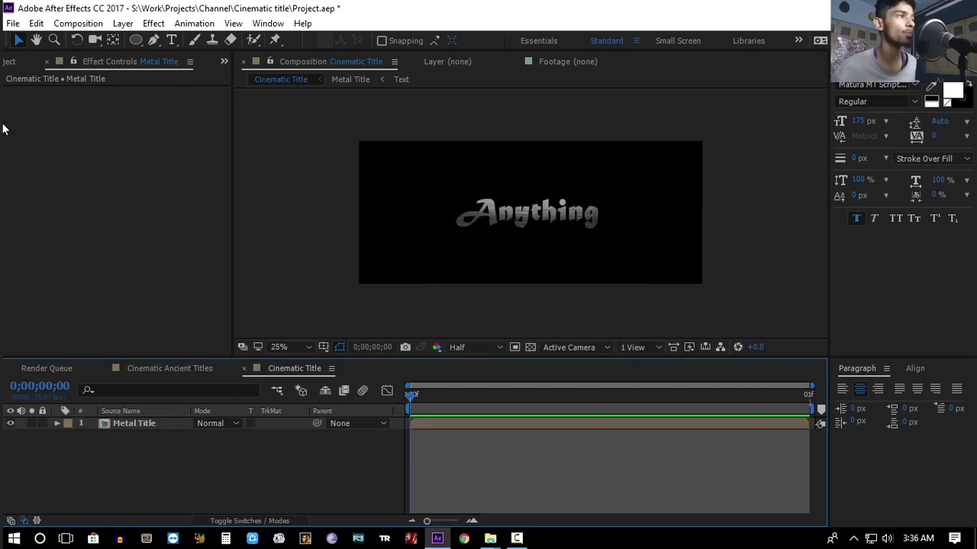
{"action": "right_click", "coordinate": [120, 464]}
- Create a comp-sized solid named BG and place it below Metal Title
{"action": "mouse_move", "coordinate": [157, 338]}
{"action": "left_click", "coordinate": [319, 370]}
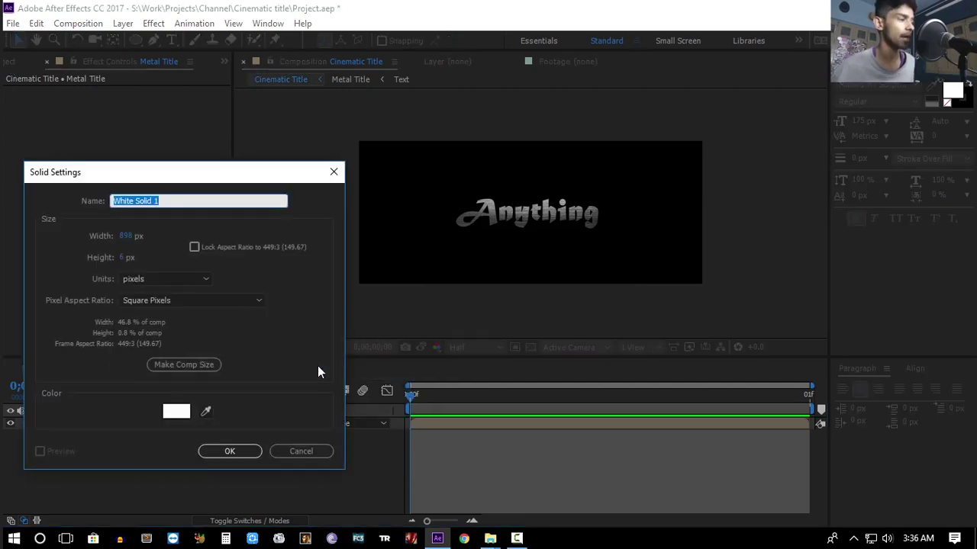
{"action": "type", "text": "B"}
{"action": "left_click", "coordinate": [207, 364]}
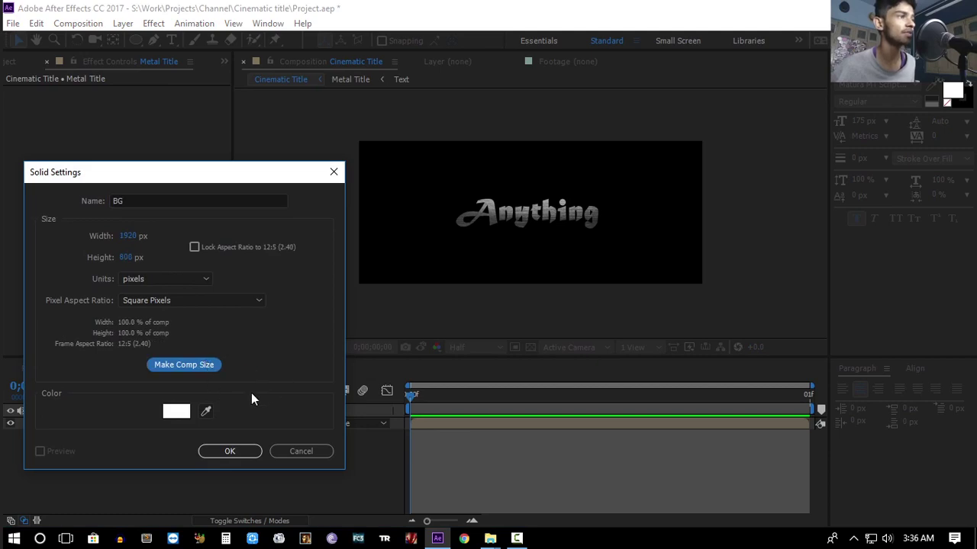
{"action": "left_click", "coordinate": [255, 450]}
{"action": "left_click_drag", "start_coordinate": [157, 428], "coordinate": [156, 462]}
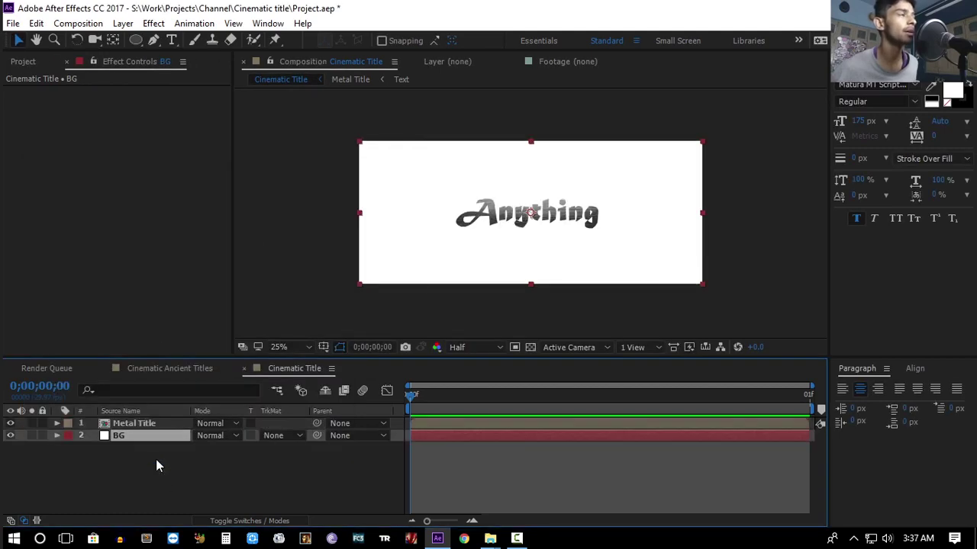
- Apply a radial Gradient Ramp to BG with its start and end colours swapped
{"action": "left_click", "coordinate": [152, 23]}
{"action": "mouse_move", "coordinate": [190, 219]}
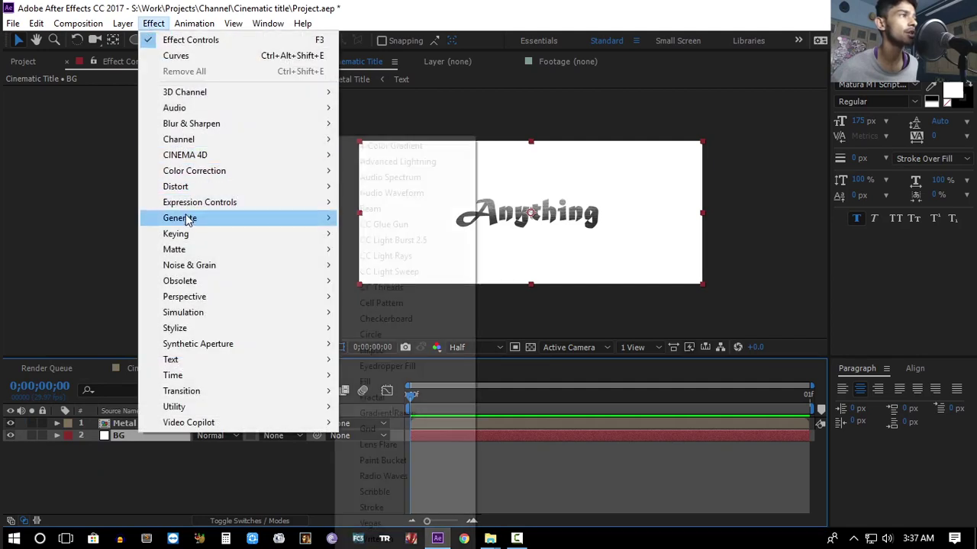
{"action": "left_click", "coordinate": [401, 415]}
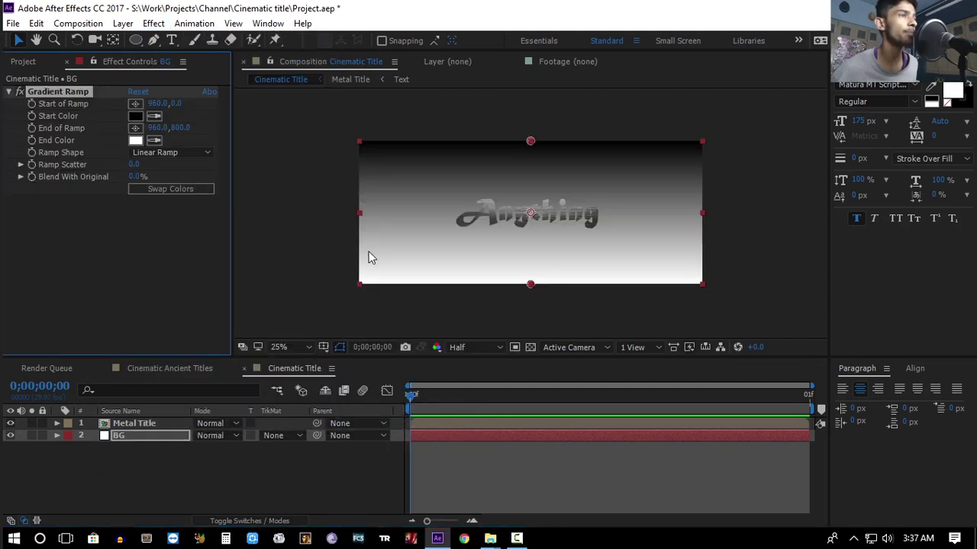
{"action": "left_click", "coordinate": [191, 153]}
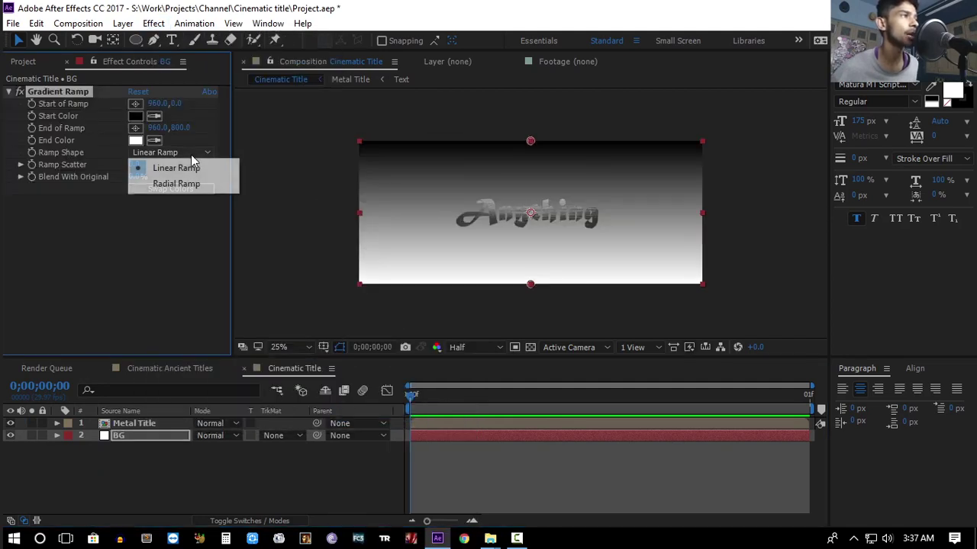
{"action": "left_click", "coordinate": [178, 186]}
{"action": "left_click", "coordinate": [180, 190]}
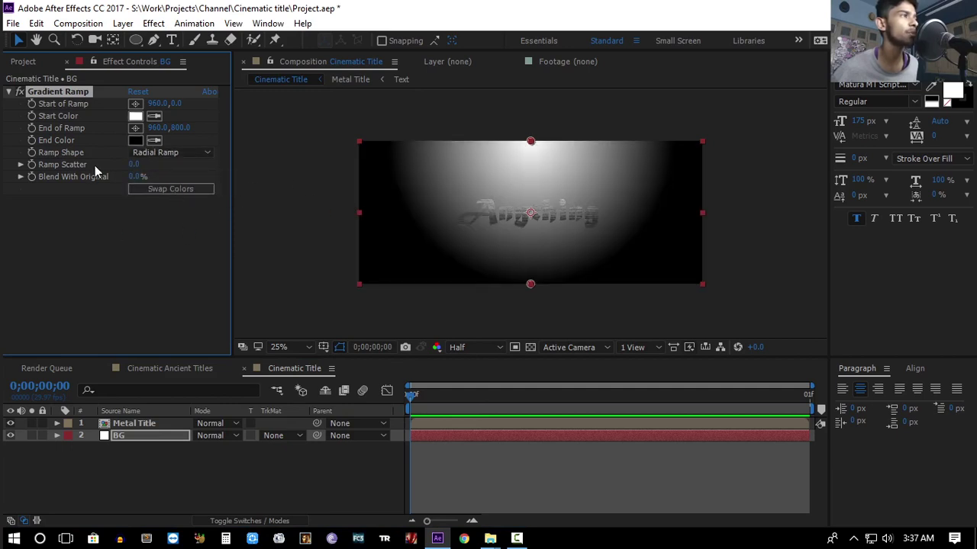
- Set the gradient's start colour to dark grey and end colour to near black
{"action": "left_click", "coordinate": [135, 115]}
{"action": "left_click_drag", "start_coordinate": [49, 385], "coordinate": [15, 458]}
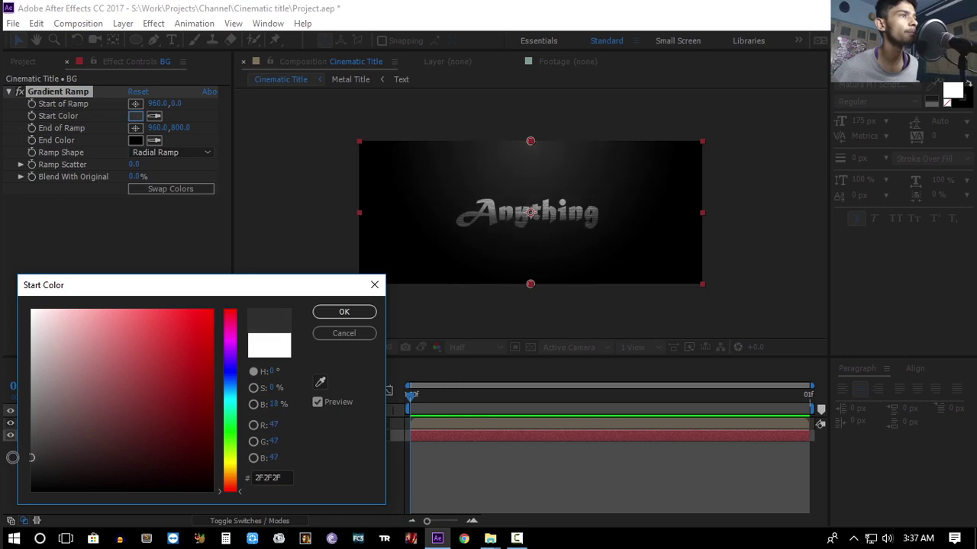
{"action": "left_click", "coordinate": [354, 312]}
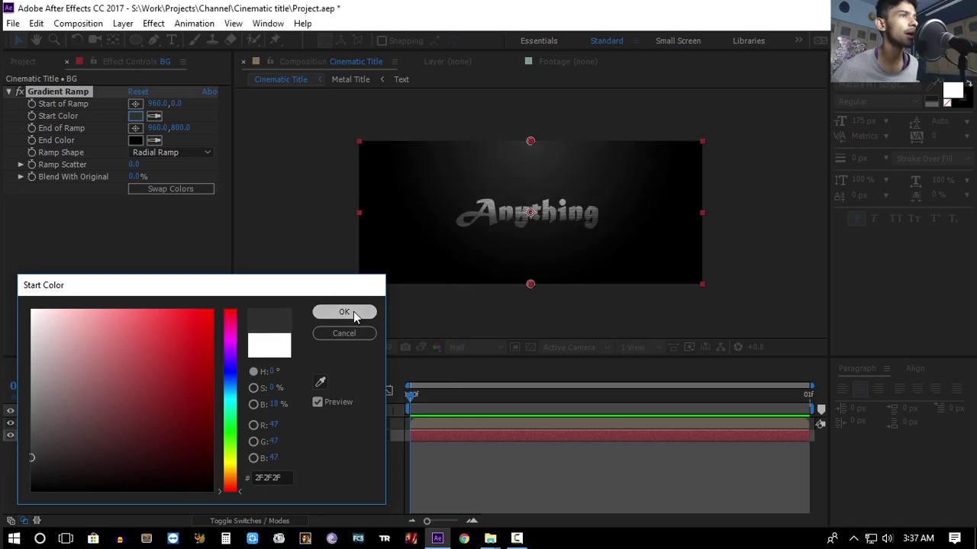
{"action": "left_click", "coordinate": [134, 141]}
{"action": "left_click", "coordinate": [28, 481]}
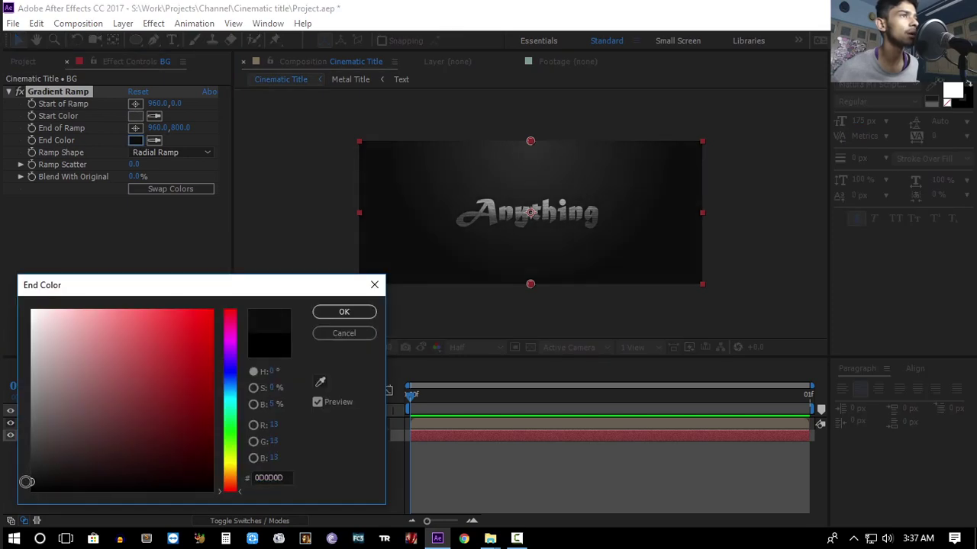
{"action": "left_click", "coordinate": [342, 312]}
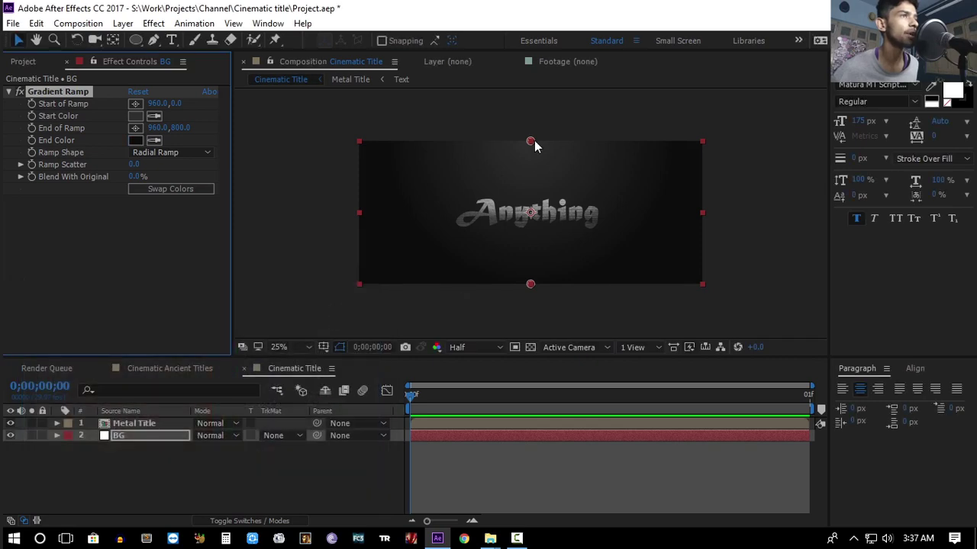
- Centre the gradient on the text, pull its outer point out, and widen BG past the frame
{"action": "left_click_drag", "start_coordinate": [531, 142], "coordinate": [531, 215]}
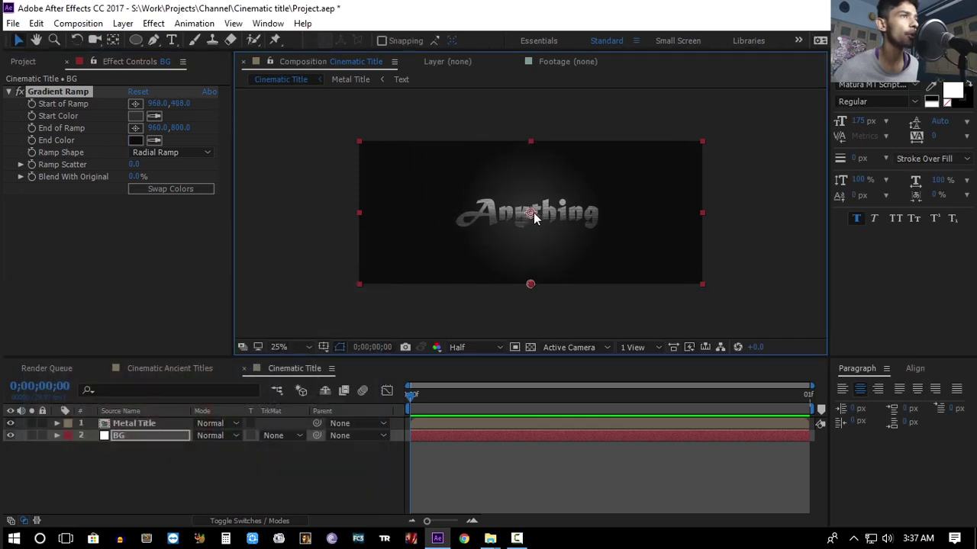
{"action": "left_click_drag", "start_coordinate": [530, 284], "coordinate": [445, 282]}
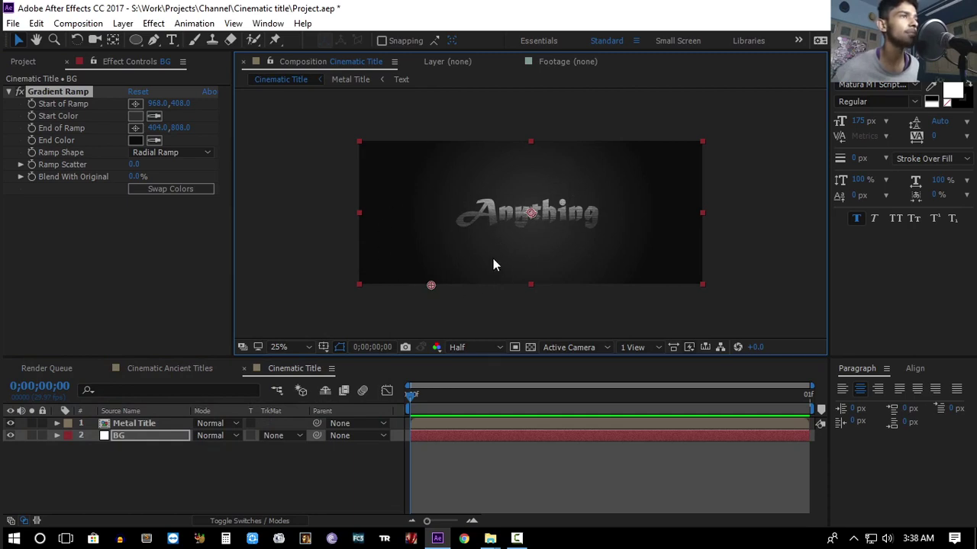
{"action": "left_click_drag", "start_coordinate": [359, 216], "coordinate": [248, 217]}
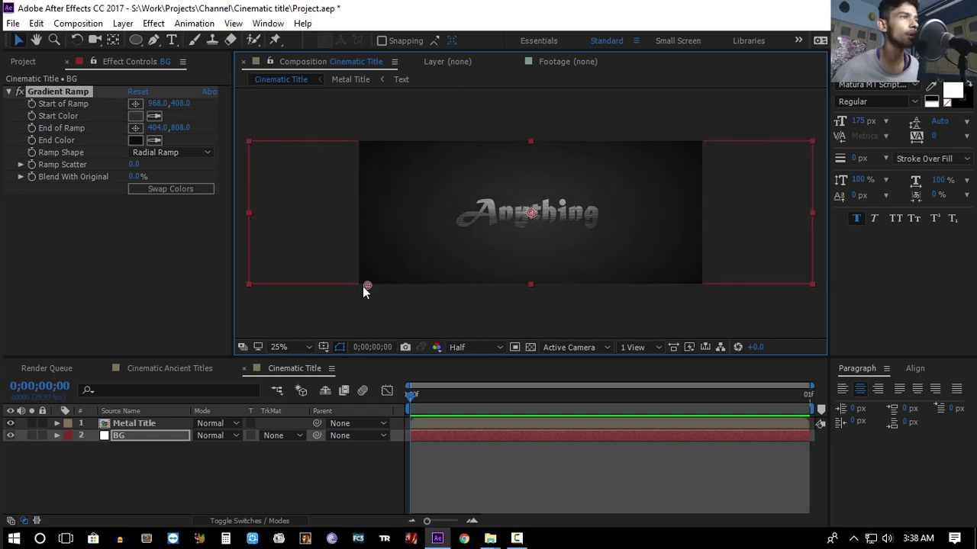
{"action": "left_click", "coordinate": [275, 476]}
{"action": "key", "text": "period"}
{"action": "key", "text": "period"}
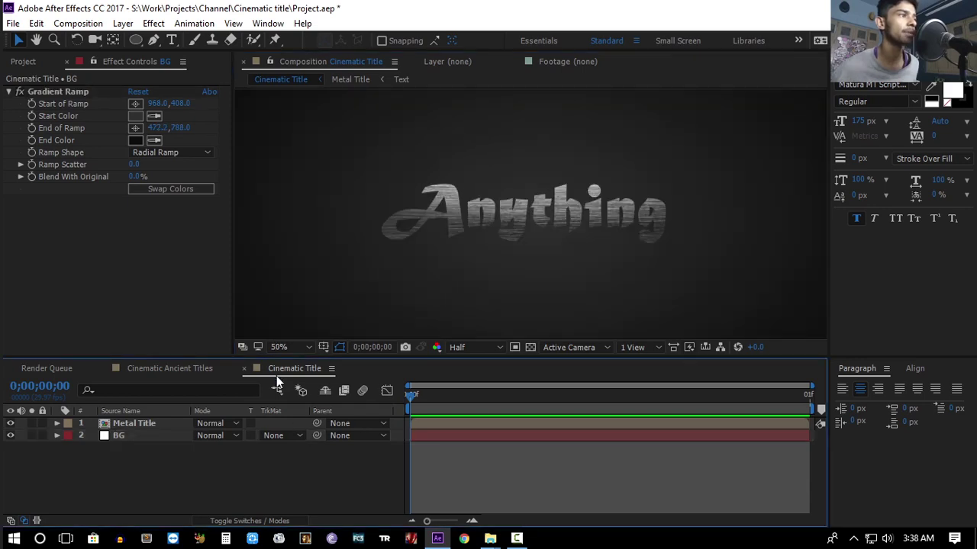
{"action": "left_click", "coordinate": [141, 423]}
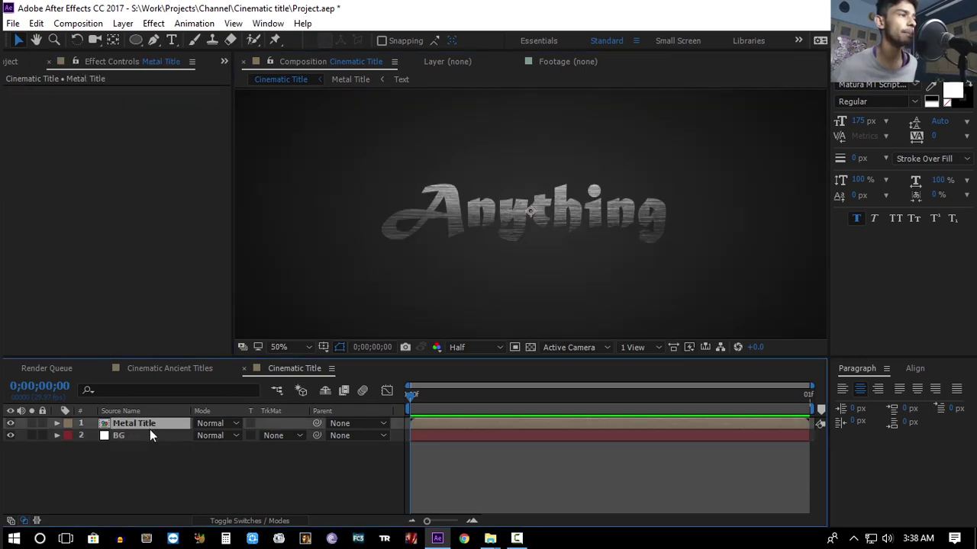
- Duplicate Metal Title and give the top copy a black Fill effect
{"action": "key", "text": "ctrl+d"}
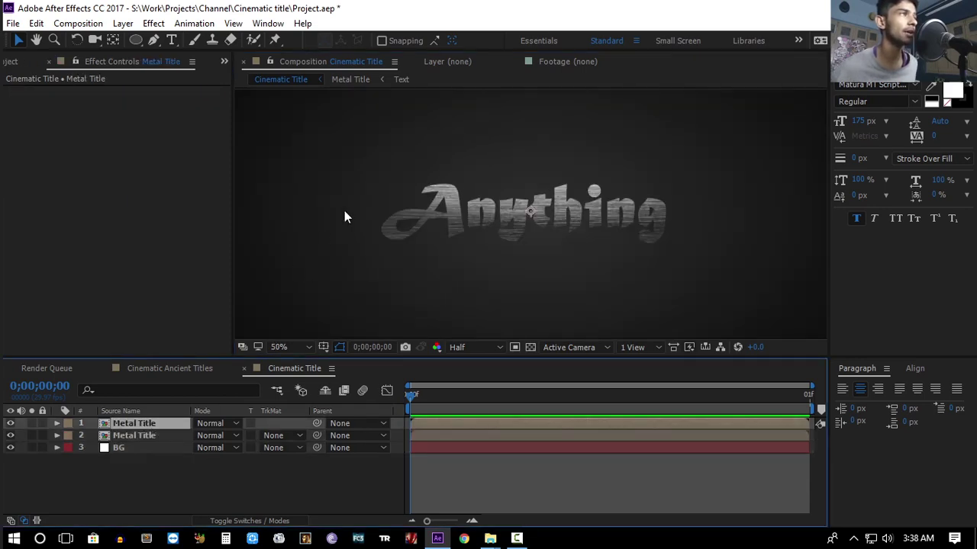
{"action": "left_click", "coordinate": [157, 24]}
{"action": "mouse_move", "coordinate": [208, 170]}
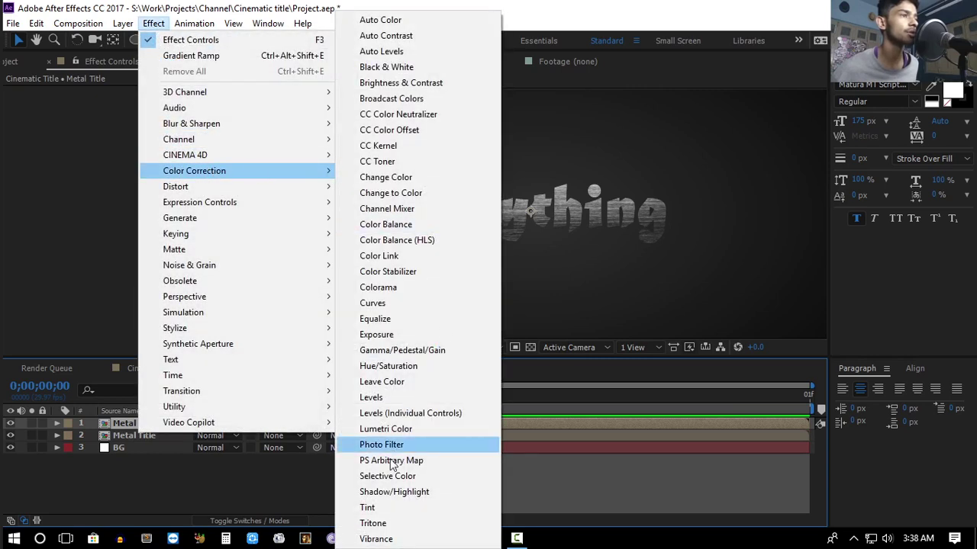
{"action": "mouse_move", "coordinate": [228, 218]}
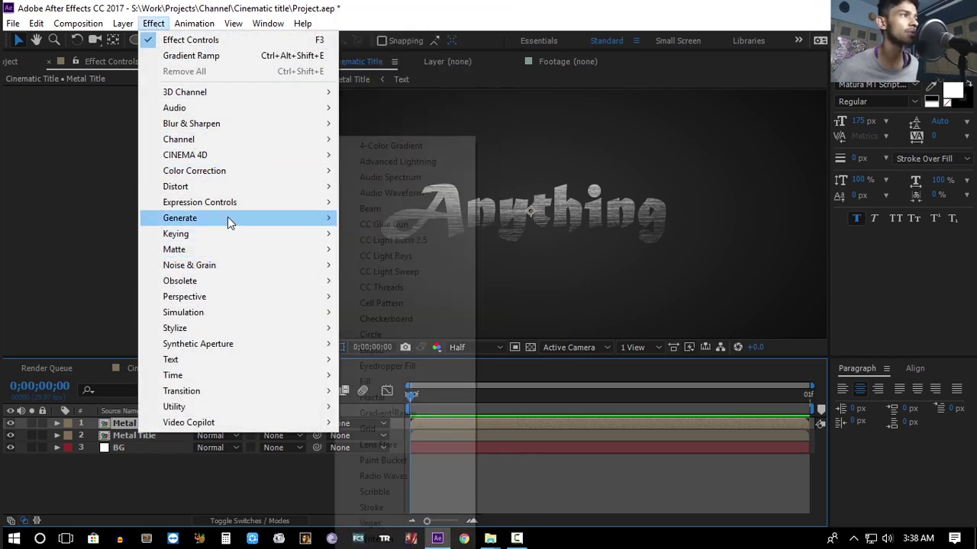
{"action": "left_click", "coordinate": [421, 386]}
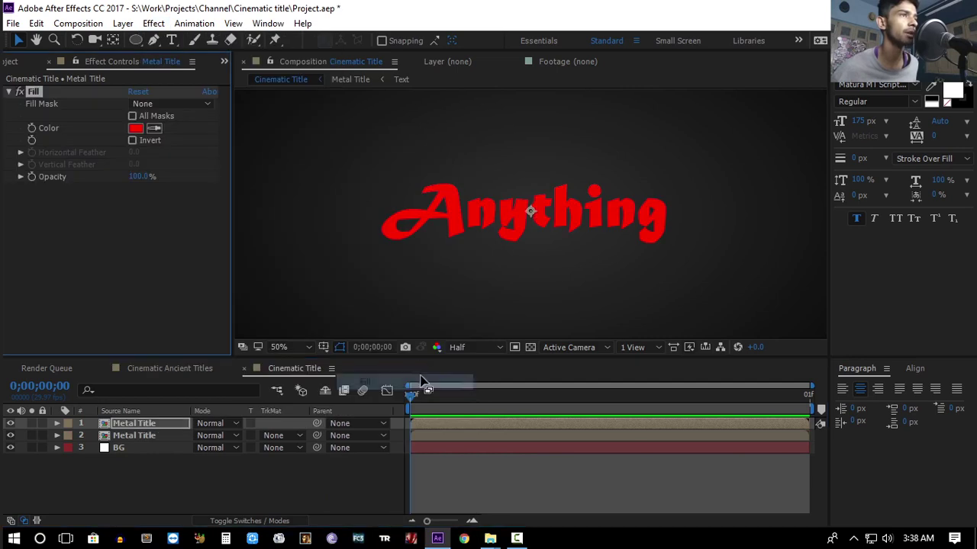
{"action": "left_click", "coordinate": [136, 128]}
{"action": "left_click_drag", "start_coordinate": [135, 410], "coordinate": [31, 491]}
{"action": "left_click", "coordinate": [341, 313]}
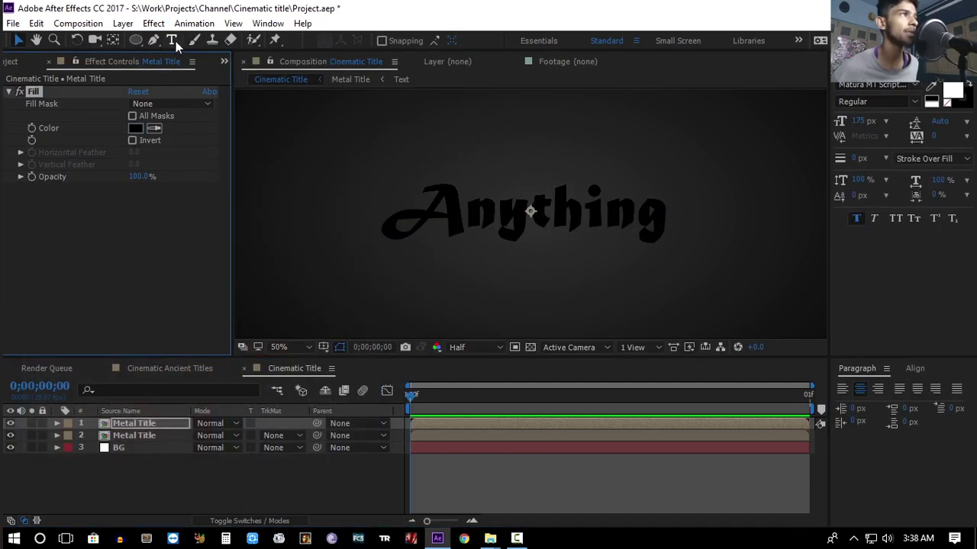
- Add Bevel Alpha to the black copy with light angle 0°, intensity 1.00, edge thickness 3.00
{"action": "left_click", "coordinate": [153, 23]}
{"action": "mouse_move", "coordinate": [305, 296]}
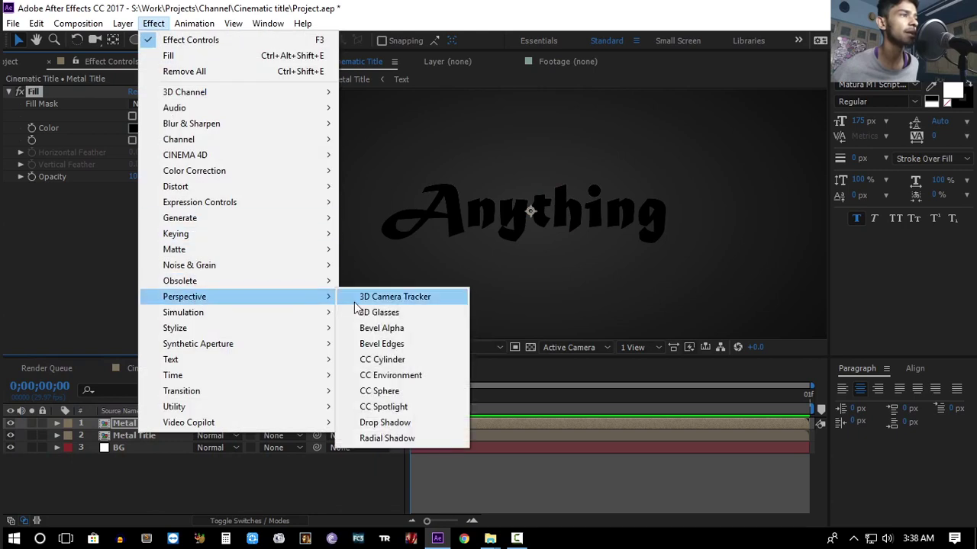
{"action": "left_click", "coordinate": [377, 327]}
{"action": "left_click", "coordinate": [150, 214]}
{"action": "type", "text": "0"}
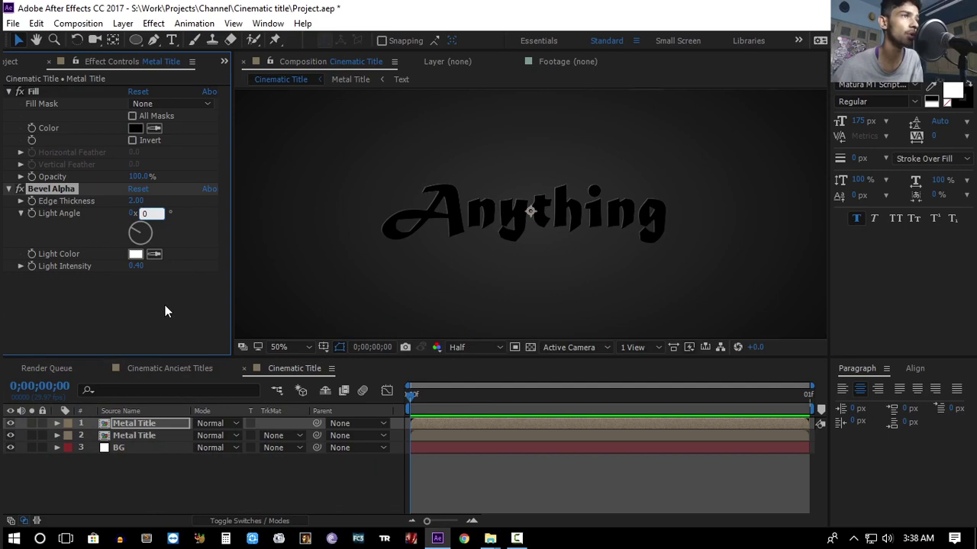
{"action": "left_click", "coordinate": [165, 305]}
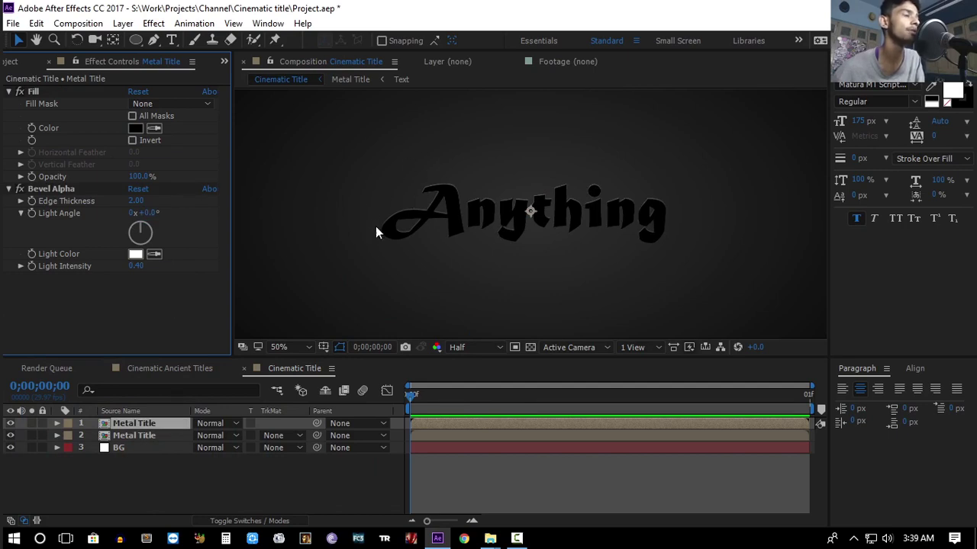
{"action": "left_click_drag", "start_coordinate": [129, 266], "coordinate": [270, 267]}
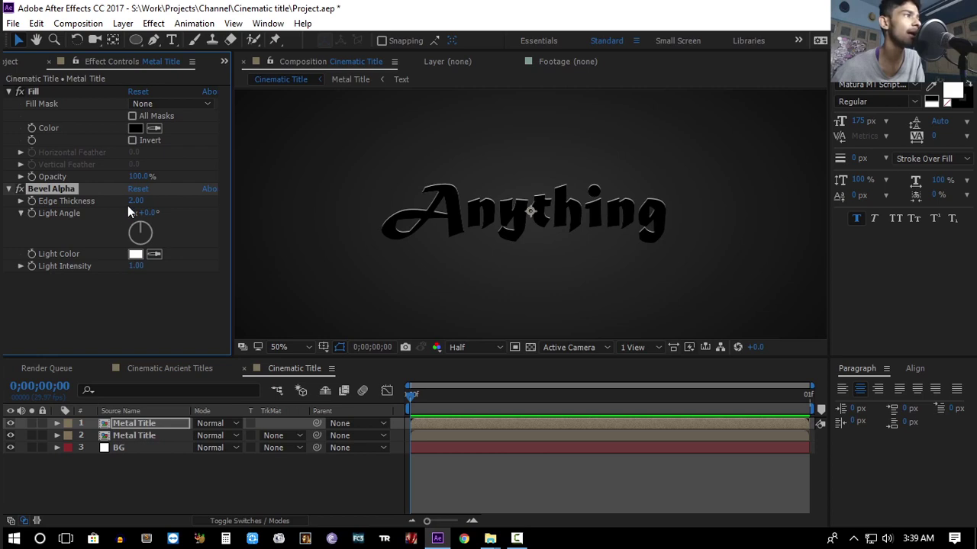
{"action": "left_click_drag", "start_coordinate": [135, 200], "coordinate": [147, 199]}
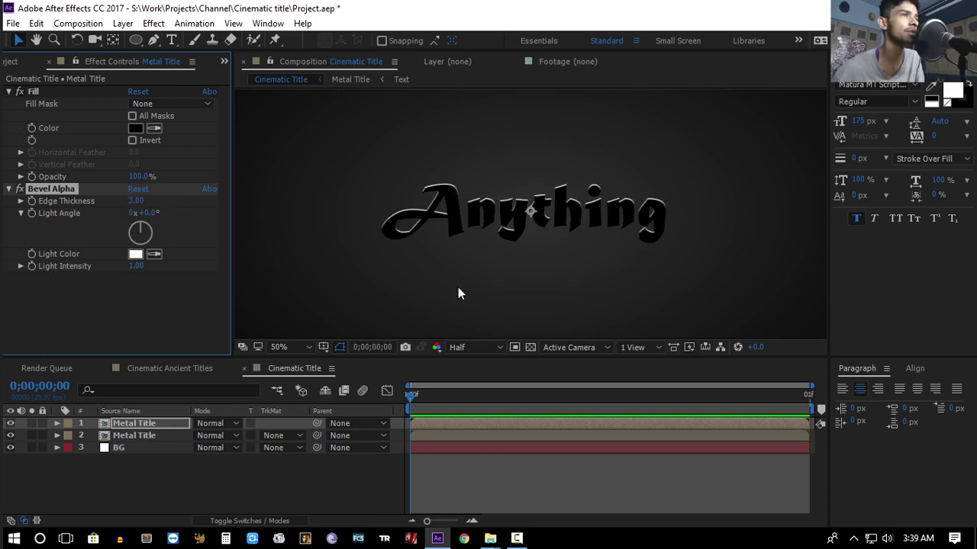
{"action": "left_click", "coordinate": [119, 478]}
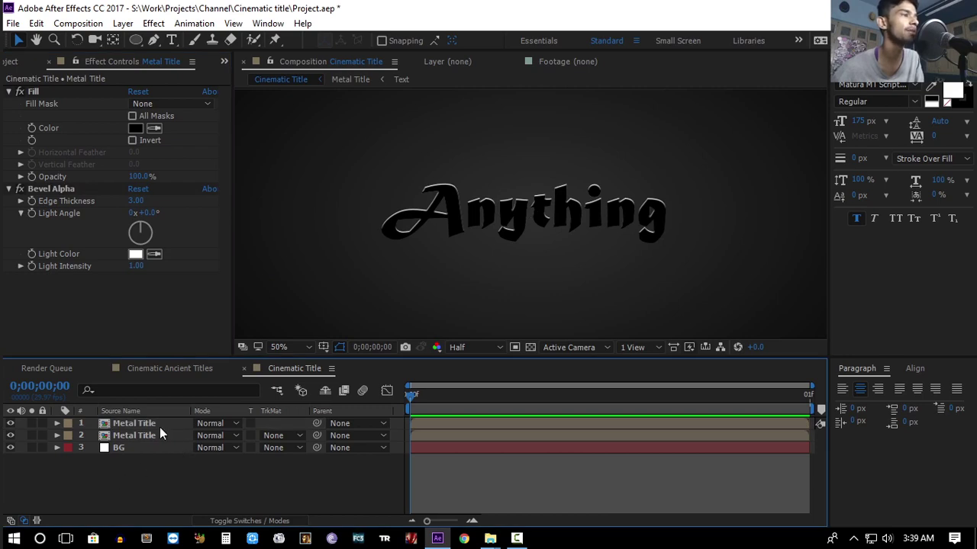
{"action": "left_click", "coordinate": [119, 425]}
- Rename the top layer 'highlight' and set its blend mode to Add
{"action": "key", "text": "Return"}
{"action": "type", "text": "highlight"}
{"action": "key", "text": "Return"}
{"action": "left_click", "coordinate": [204, 423]}
{"action": "left_click", "coordinate": [264, 212]}
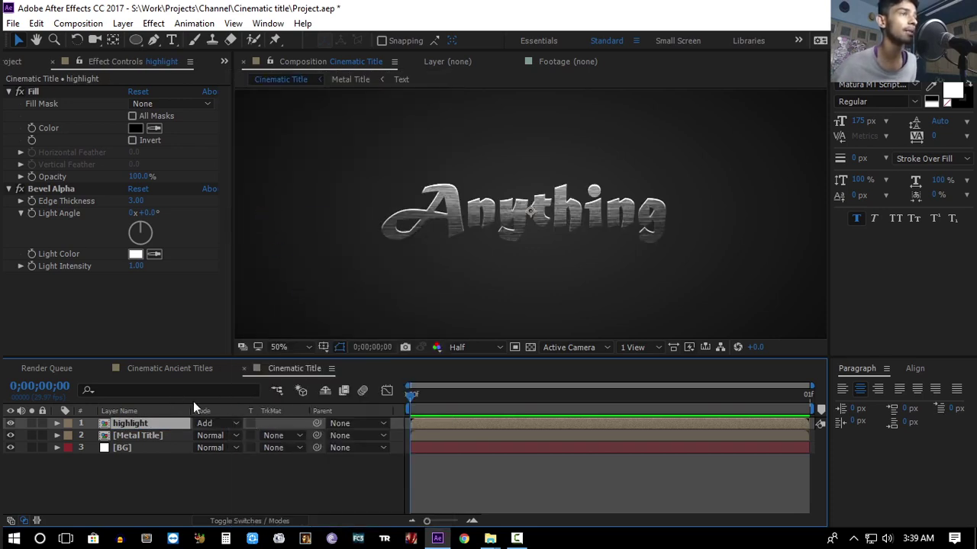
- Duplicate it as highlight 2 with bevel light angle 180°, intensity 0.61, edge thickness 1.70
{"action": "key", "text": "ctrl+d"}
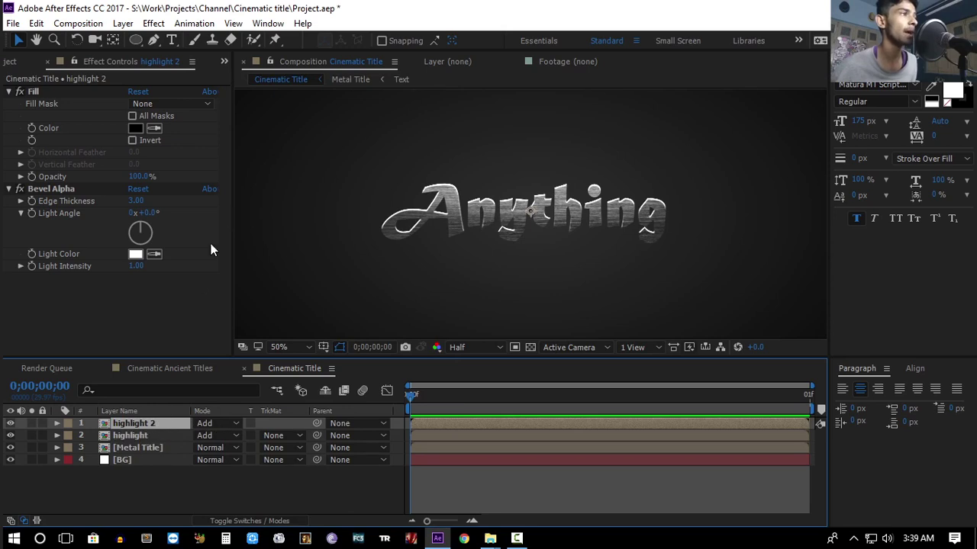
{"action": "left_click", "coordinate": [149, 213]}
{"action": "type", "text": "180"}
{"action": "key", "text": "Return"}
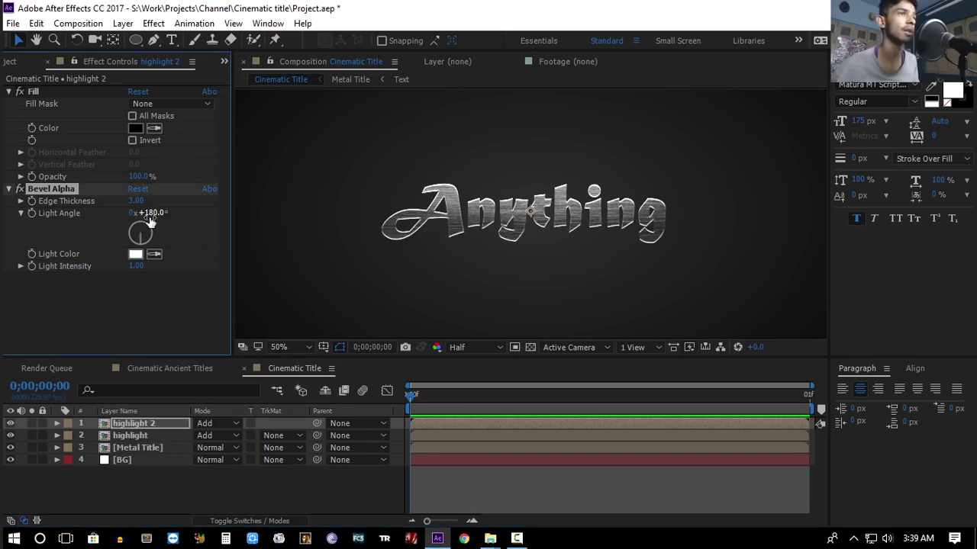
{"action": "left_click_drag", "start_coordinate": [136, 267], "coordinate": [119, 270]}
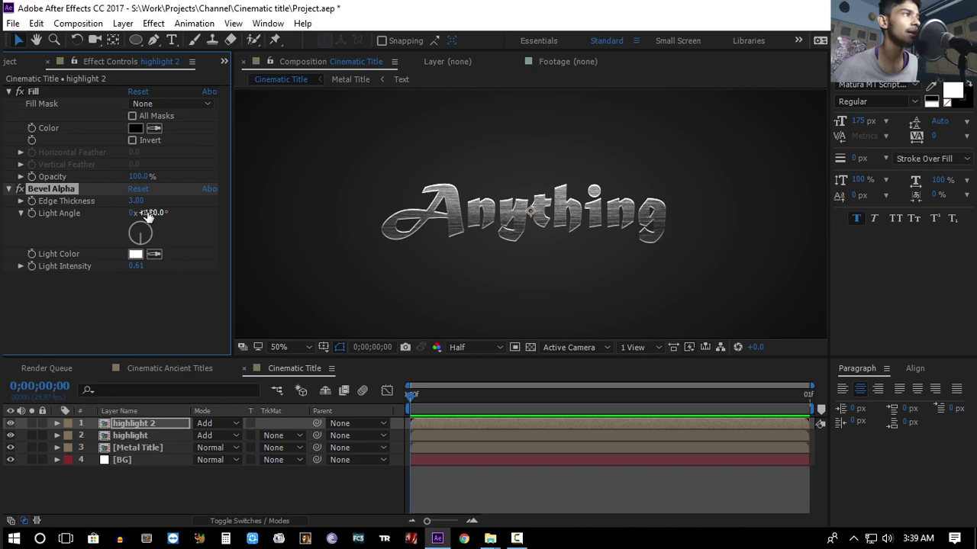
{"action": "left_click_drag", "start_coordinate": [135, 200], "coordinate": [122, 203]}
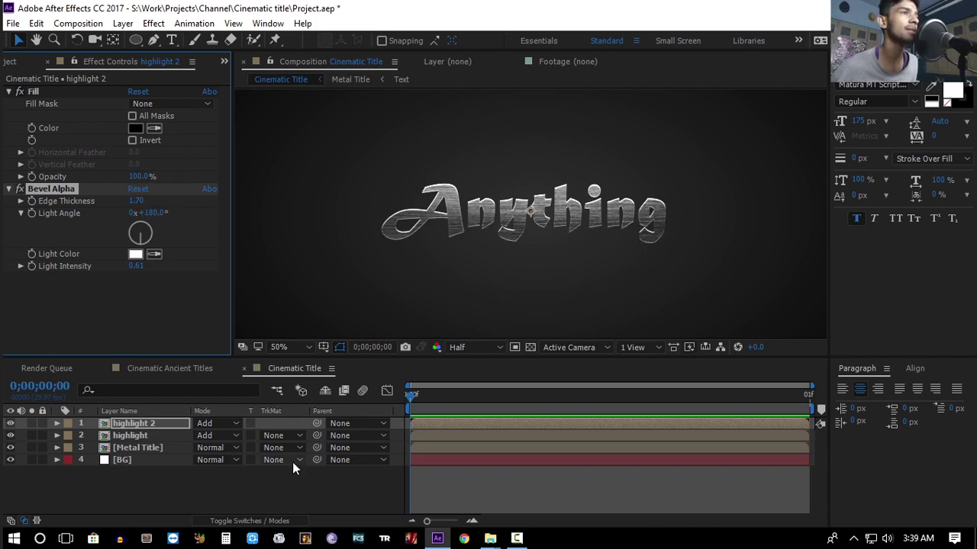
{"action": "scroll", "coordinate": [333, 250], "scroll_direction": "down", "scroll_amount": 2}
{"action": "scroll", "coordinate": [333, 250], "scroll_direction": "up", "scroll_amount": 2}
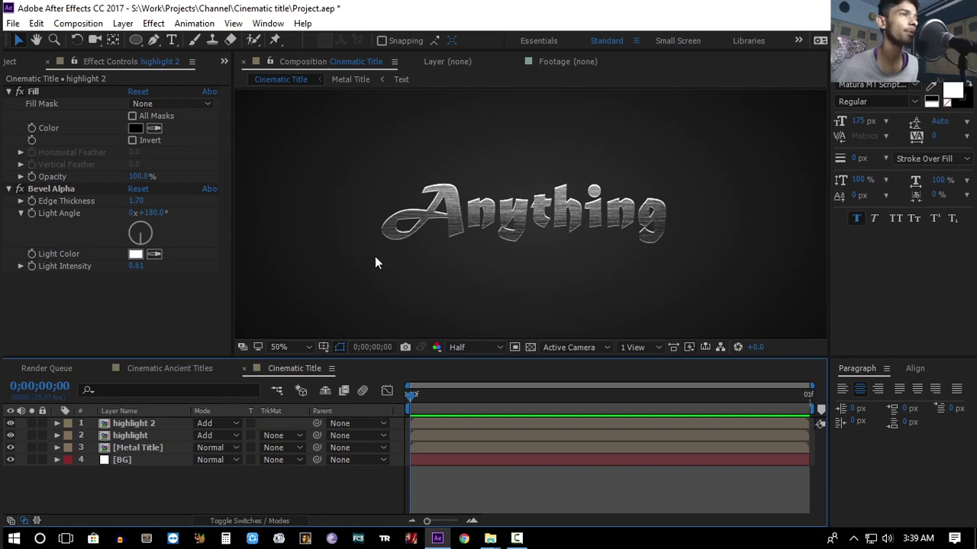
{"action": "left_click", "coordinate": [145, 425]}
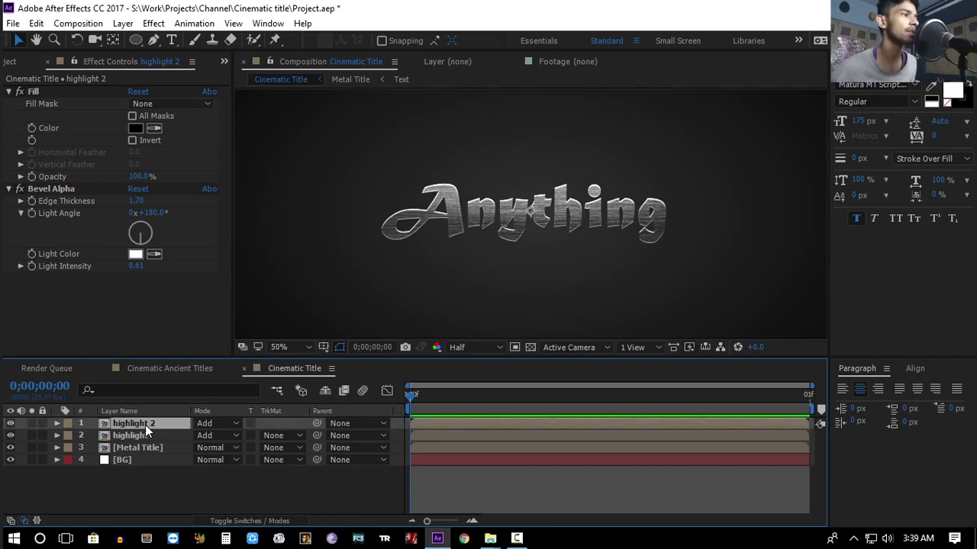
- Duplicate highlight 2, remove its Bevel Alpha, set Normal blending, and rename it 'shadow'
{"action": "key", "text": "ctrl+d"}
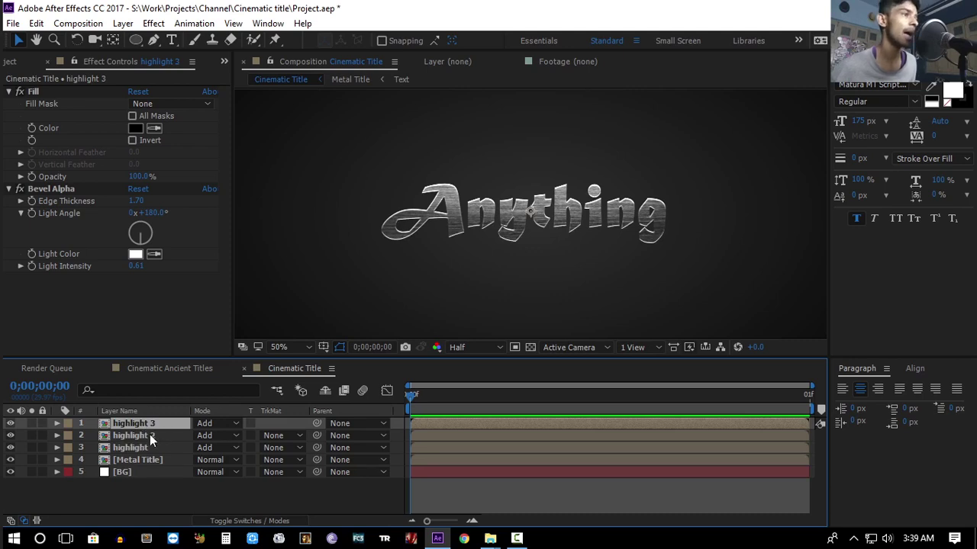
{"action": "left_click", "coordinate": [60, 191]}
{"action": "key", "text": "Delete"}
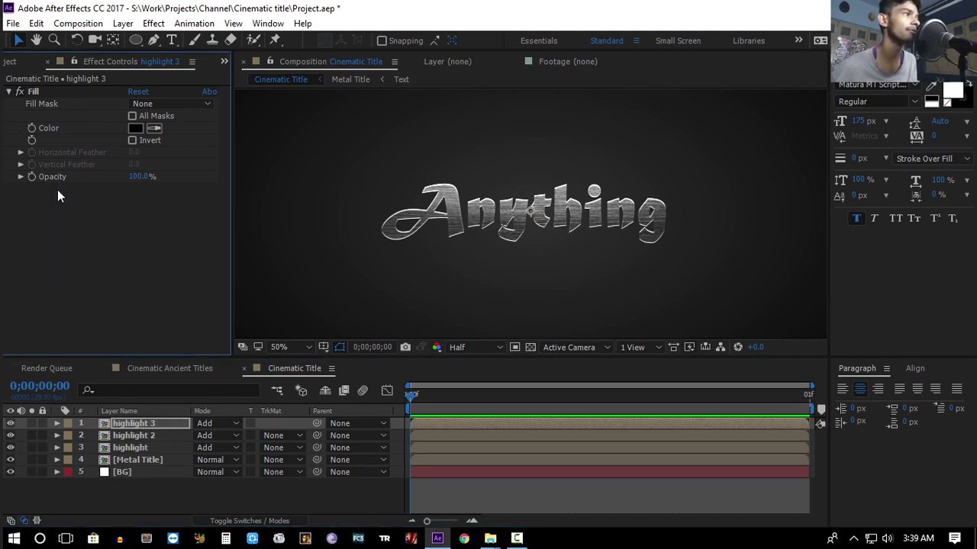
{"action": "left_click", "coordinate": [205, 424]}
{"action": "left_click", "coordinate": [259, 80]}
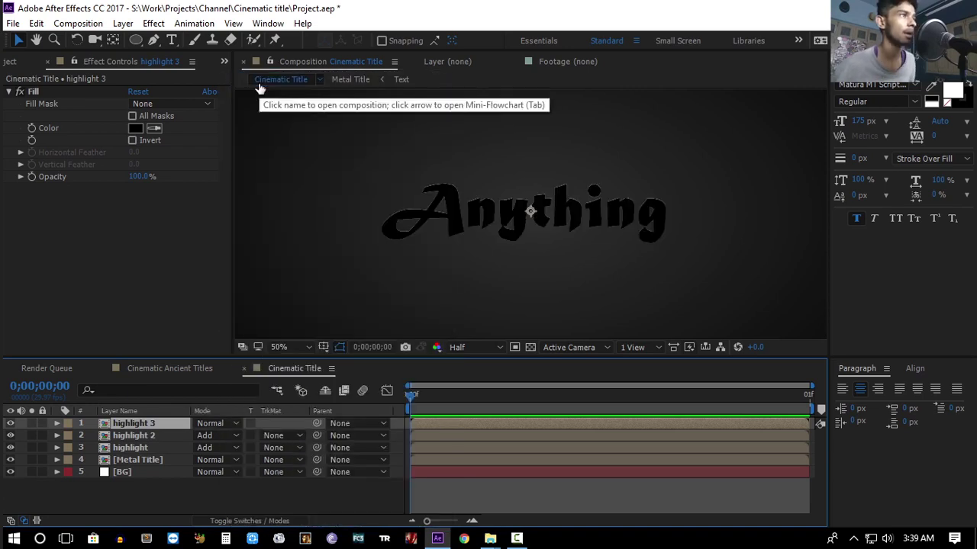
{"action": "key", "text": "Return"}
{"action": "type", "text": "shadow"}
{"action": "key", "text": "Return"}
- Apply CC Radial Blur to the shadow layer using the Fading Zoom type
{"action": "left_click", "coordinate": [154, 23]}
{"action": "mouse_move", "coordinate": [194, 124]}
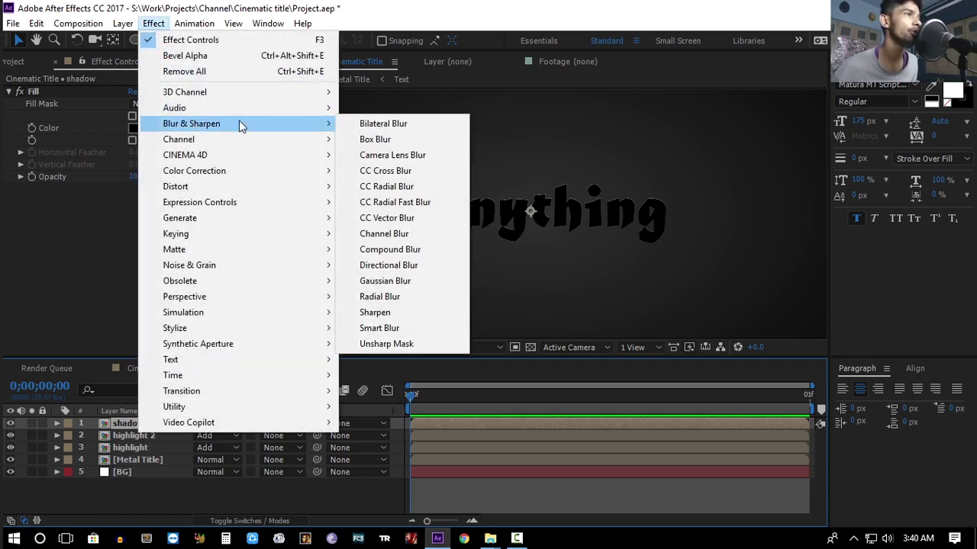
{"action": "left_click", "coordinate": [398, 187]}
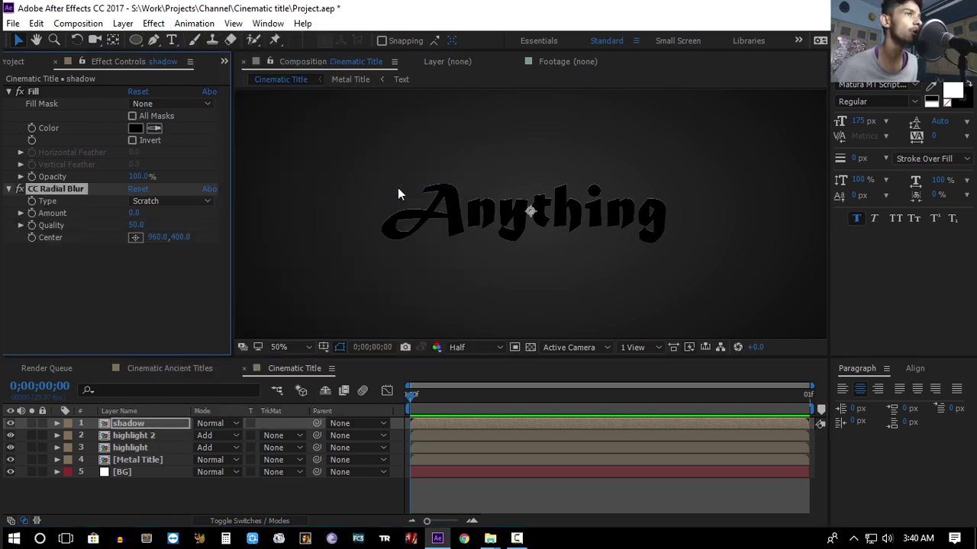
{"action": "left_click", "coordinate": [143, 201]}
{"action": "left_click", "coordinate": [153, 227]}
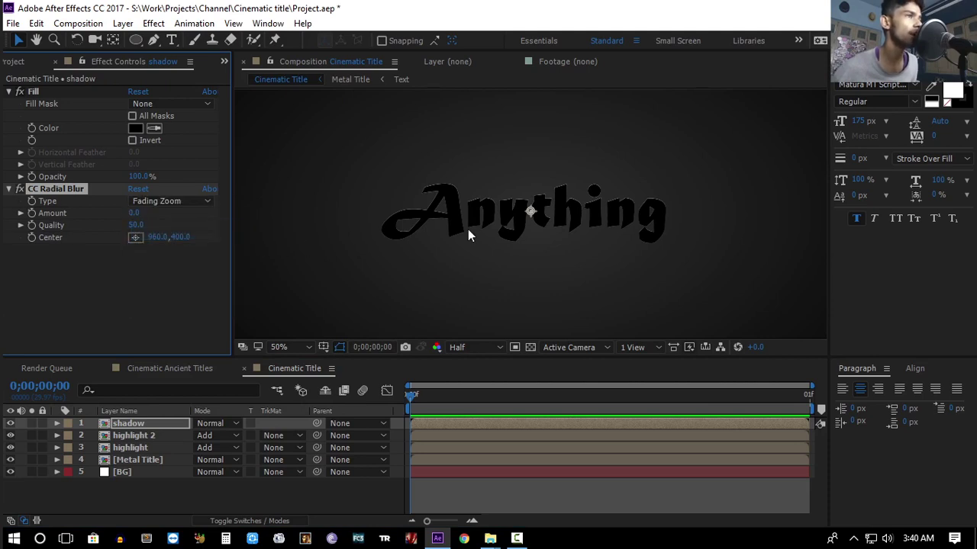
- Set the blur centre to 960, -2000 and amount to 9, and move shadow beneath Metal Title
{"action": "key", "text": "comma"}
{"action": "left_click", "coordinate": [184, 239]}
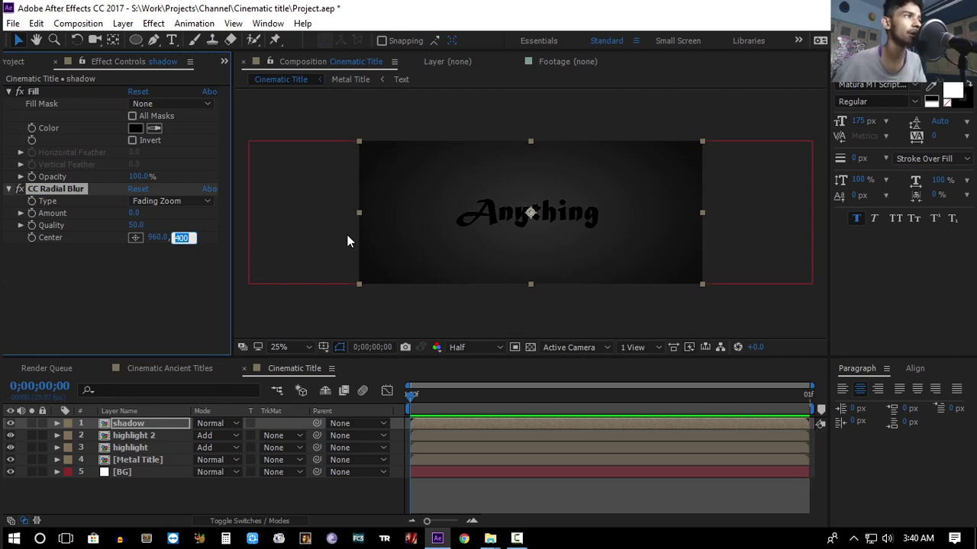
{"action": "type", "text": "-"}
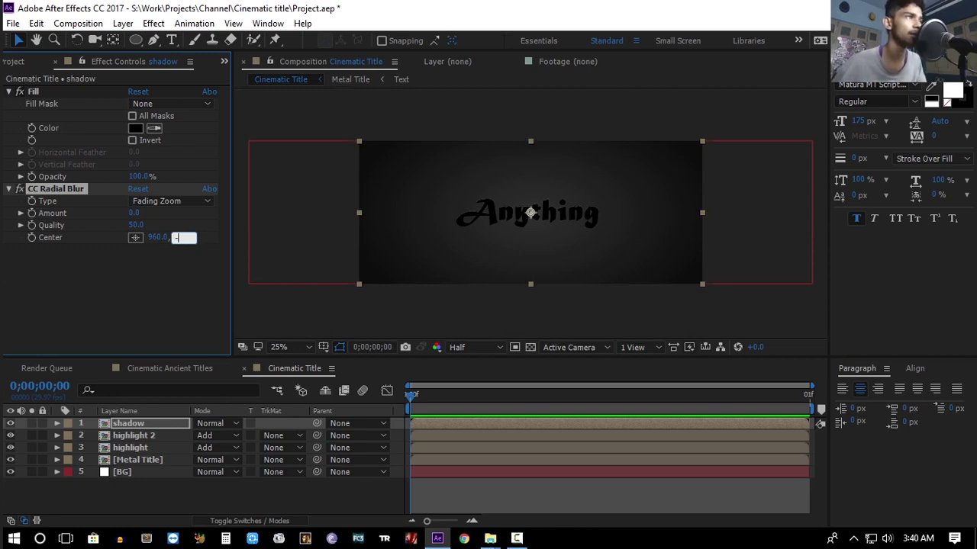
{"action": "key", "text": "Return"}
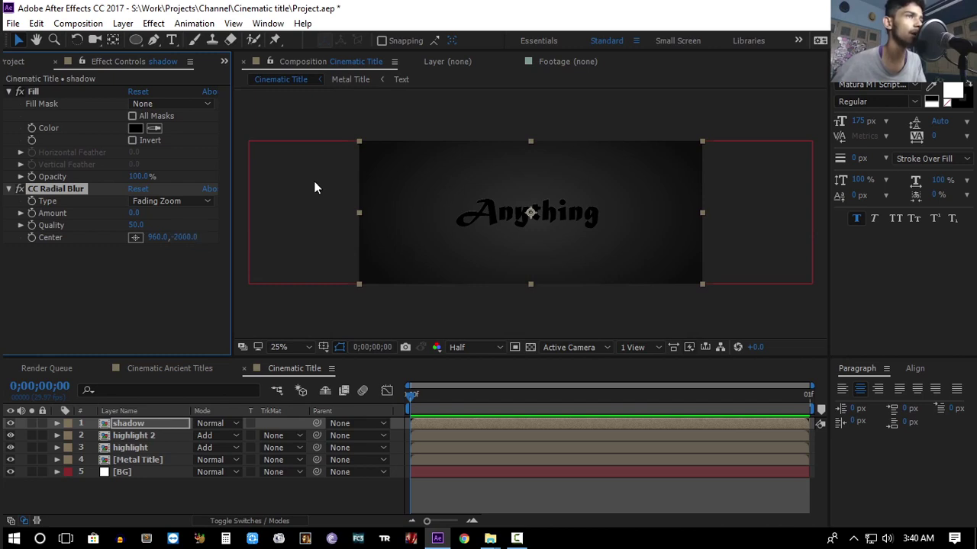
{"action": "scroll", "coordinate": [517, 217], "scroll_direction": "up", "scroll_amount": 1}
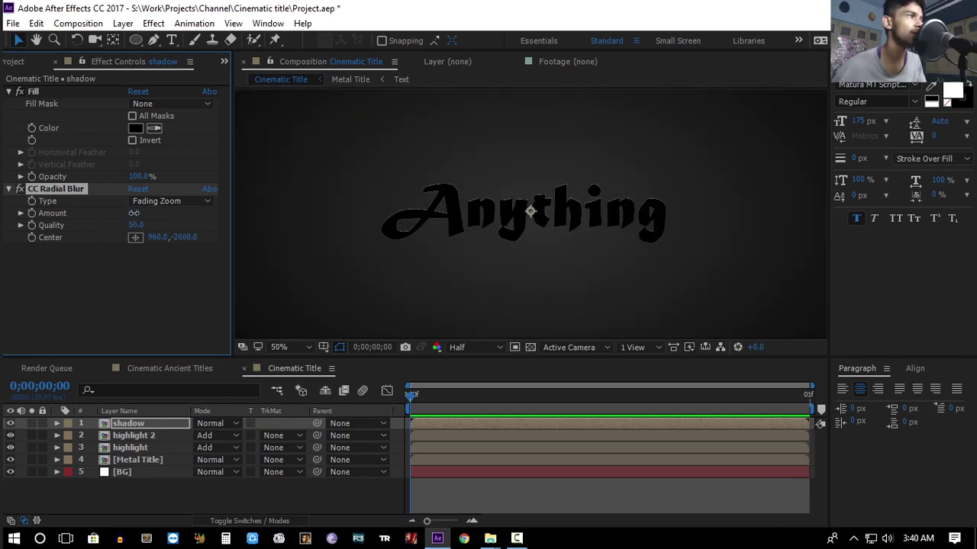
{"action": "left_click_drag", "start_coordinate": [133, 214], "coordinate": [138, 215]}
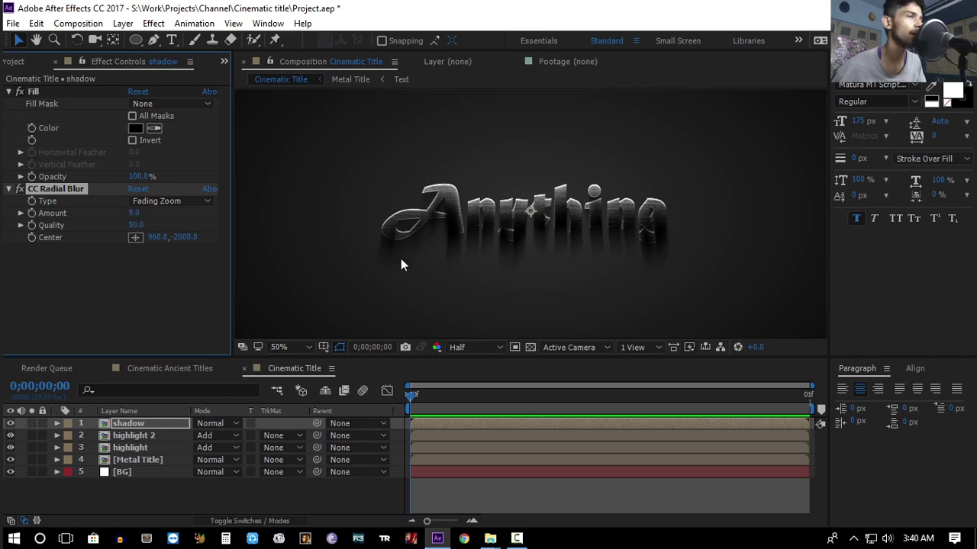
{"action": "left_click", "coordinate": [149, 426]}
{"action": "left_click_drag", "start_coordinate": [124, 422], "coordinate": [130, 467]}
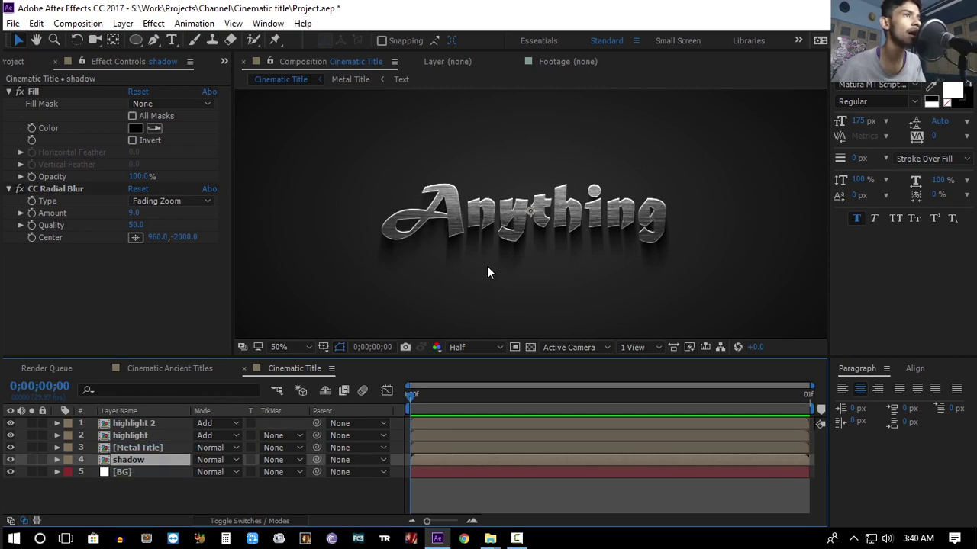
- Reduce the shadow's CC Radial Blur Amount to 6, then select the Metal Title layer
{"action": "left_click", "coordinate": [134, 214]}
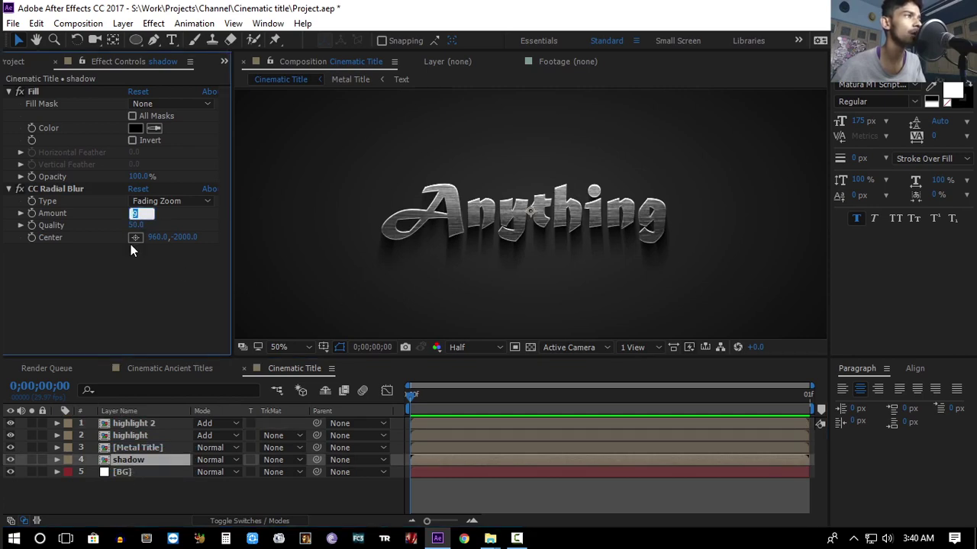
{"action": "type", "text": "6"}
{"action": "key", "text": "Return"}
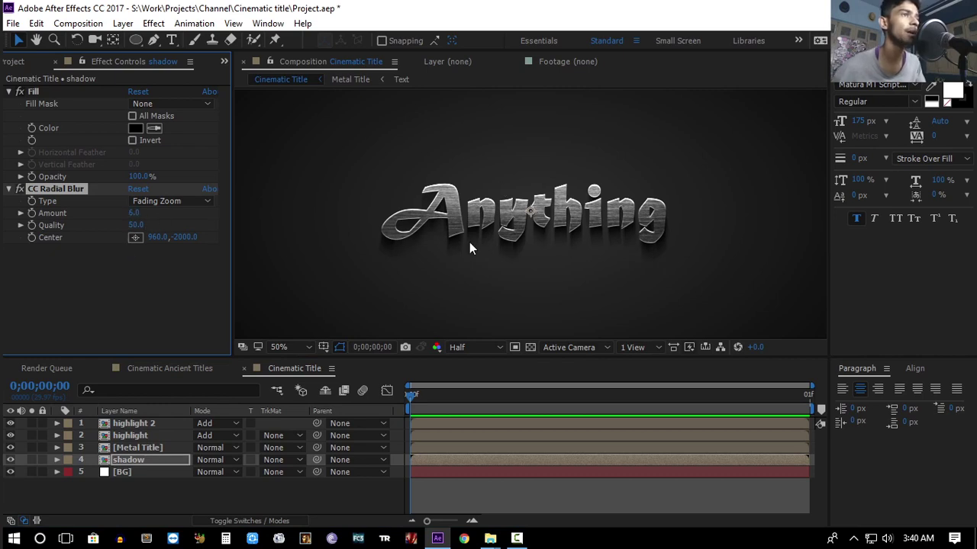
{"action": "left_click", "coordinate": [236, 494]}
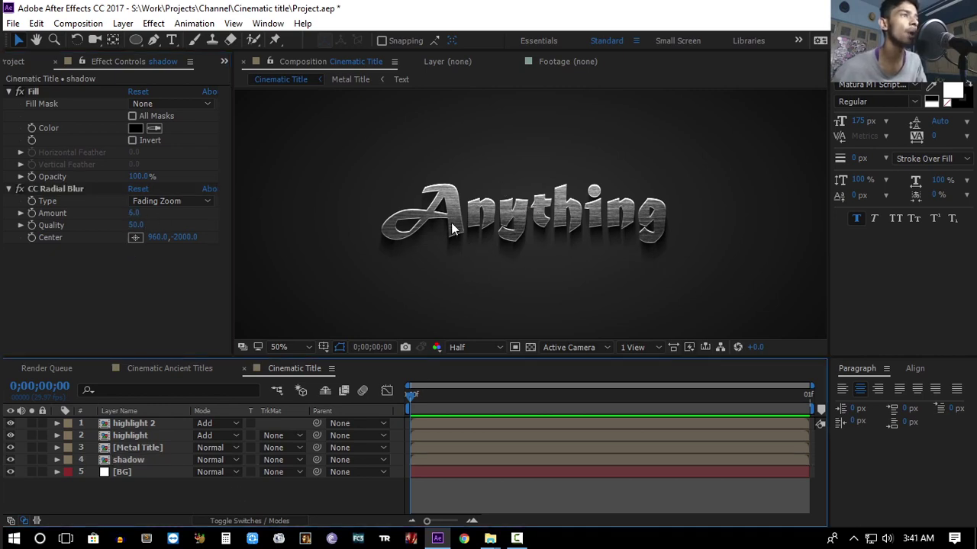
{"action": "left_click", "coordinate": [142, 449]}
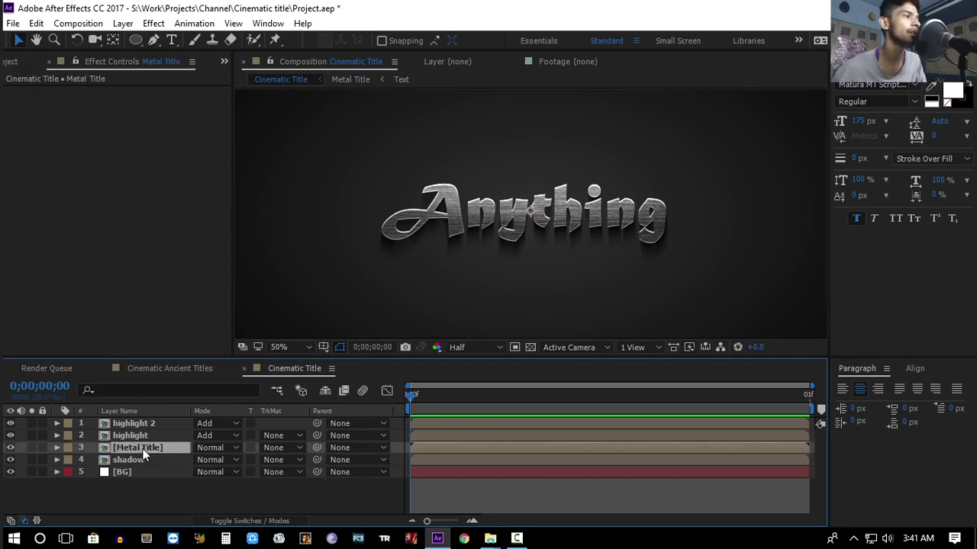
- Add a Drop Shadow style to Metal Title with 100% opacity, 90° angle and size 12
{"action": "left_click", "coordinate": [124, 25]}
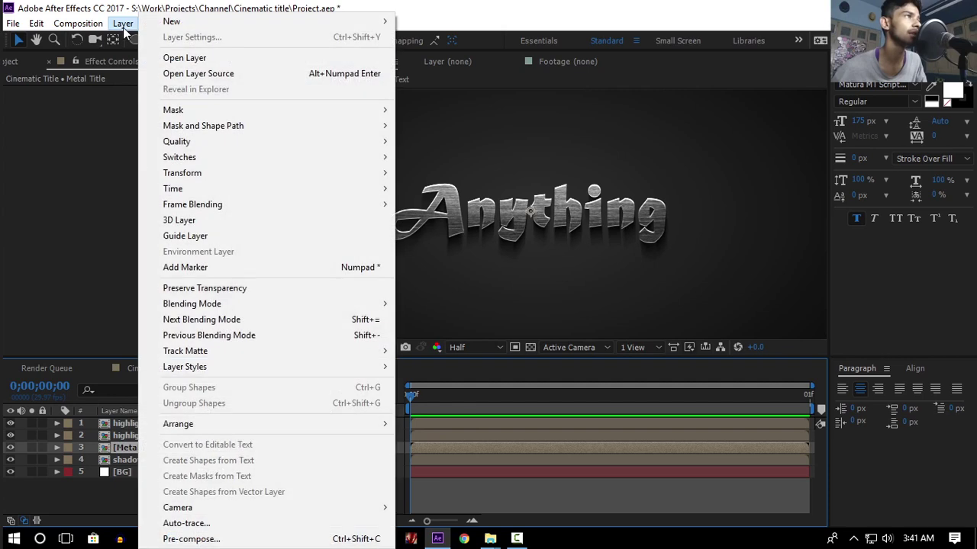
{"action": "mouse_move", "coordinate": [195, 371]}
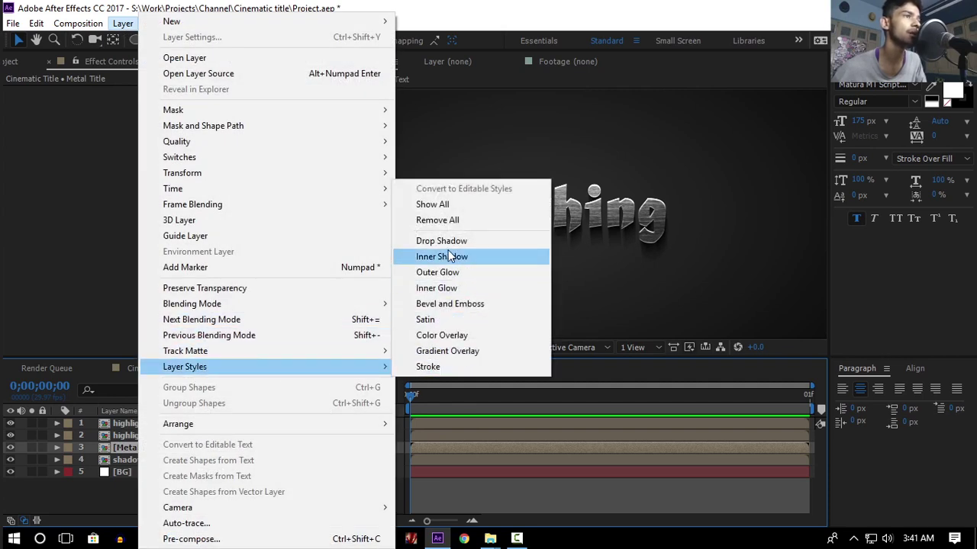
{"action": "left_click", "coordinate": [442, 241]}
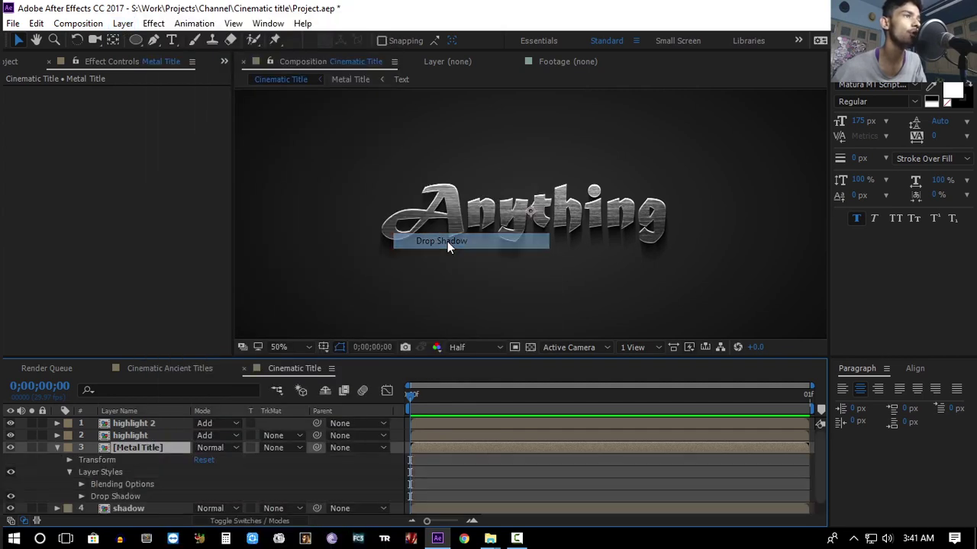
{"action": "left_click", "coordinate": [81, 496]}
{"action": "left_click_drag", "start_coordinate": [202, 461], "coordinate": [222, 460]}
{"action": "left_click", "coordinate": [218, 484]}
{"action": "type", "text": "90"}
{"action": "key", "text": "Return"}
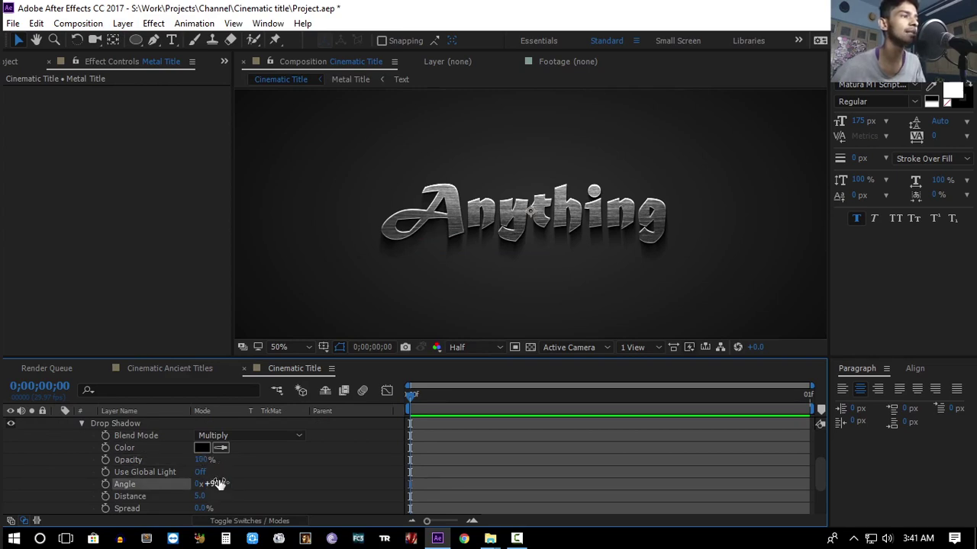
{"action": "scroll", "coordinate": [218, 484], "scroll_direction": "down", "scroll_amount": 3}
{"action": "left_click", "coordinate": [201, 460]}
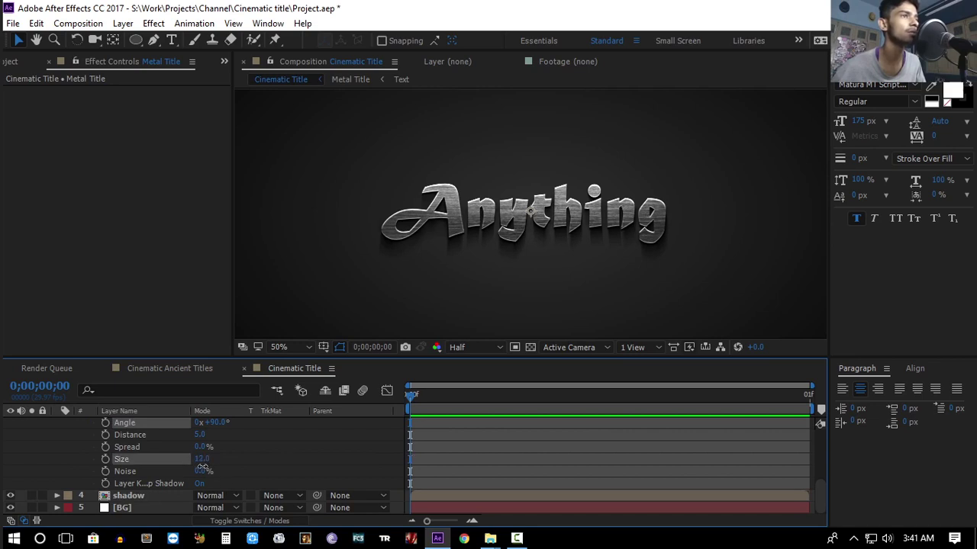
{"action": "scroll", "coordinate": [206, 466], "scroll_direction": "up", "scroll_amount": 3}
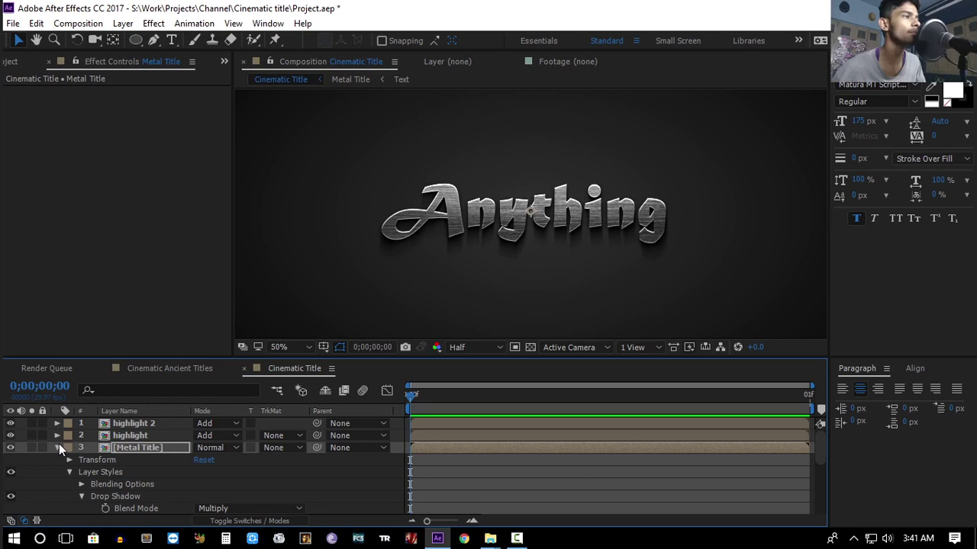
{"action": "left_click", "coordinate": [56, 447]}
- Add the dark metal textures image from the Project panel as the top timeline layer
{"action": "left_click", "coordinate": [118, 482]}
{"action": "scroll", "coordinate": [305, 244], "scroll_direction": "down", "scroll_amount": 1}
{"action": "scroll", "coordinate": [305, 243], "scroll_direction": "up", "scroll_amount": 1}
{"action": "left_click", "coordinate": [5, 64]}
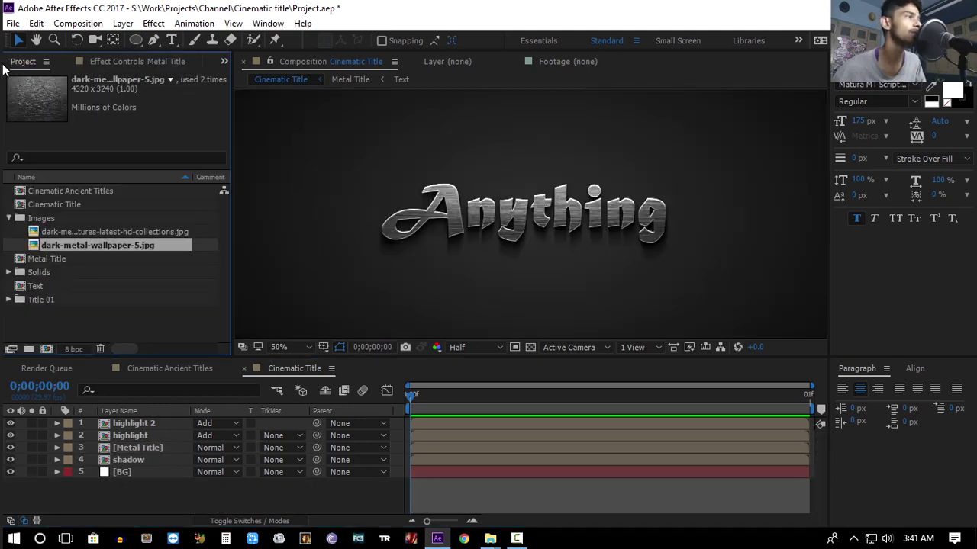
{"action": "left_click", "coordinate": [69, 233]}
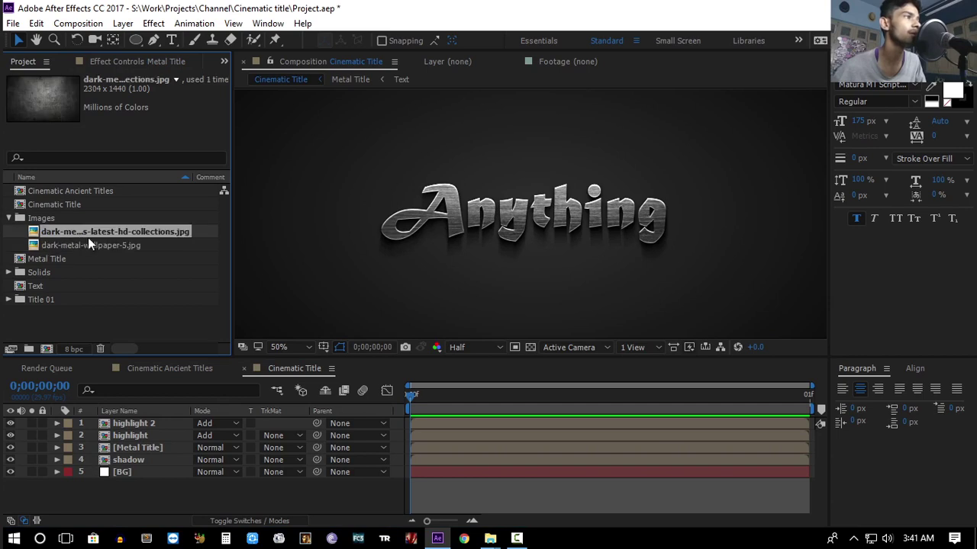
{"action": "left_click_drag", "start_coordinate": [66, 233], "coordinate": [133, 422]}
- Scale the texture layer up until it fills the whole composition frame
{"action": "key", "text": "comma"}
{"action": "key", "text": "period"}
{"action": "key", "text": "comma"}
{"action": "key", "text": "comma"}
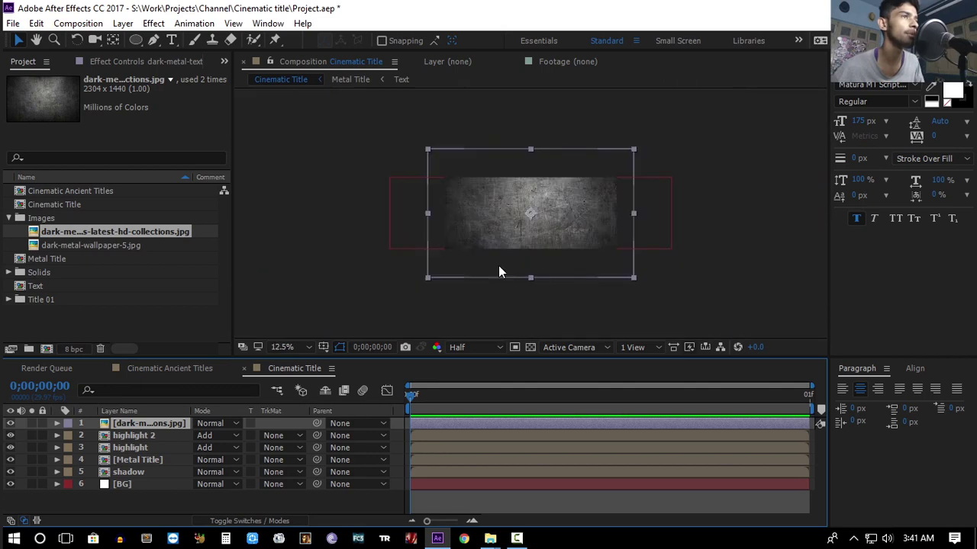
{"action": "left_click", "coordinate": [631, 279]}
{"action": "mouse_move", "coordinate": [632, 280]}
{"action": "left_mouse_down"}
{"action": "mouse_move", "coordinate": [571, 248]}
{"action": "mouse_move", "coordinate": [623, 282]}
{"action": "left_mouse_up"}
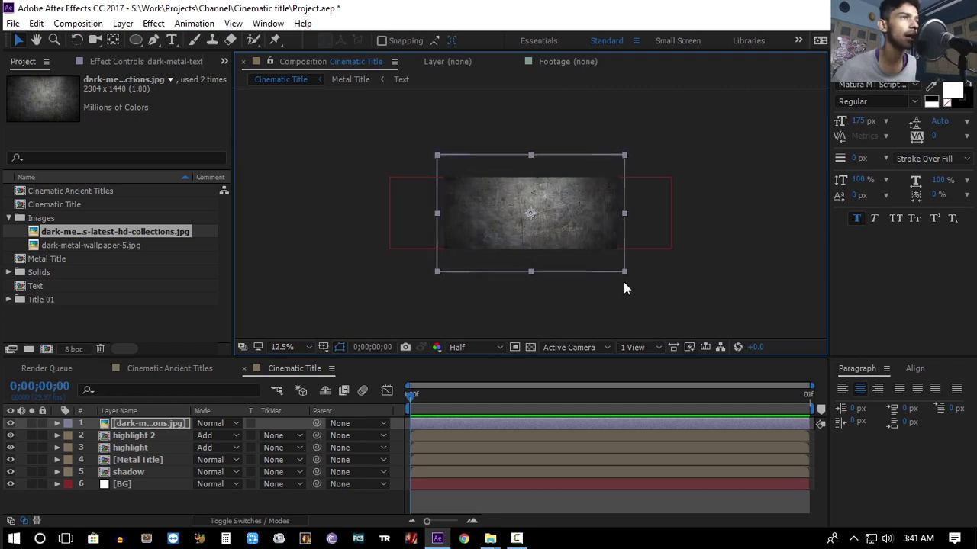
{"action": "key", "text": "period"}
- Set the texture layer's blend mode to Overlay and preview it at full resolution
{"action": "left_click", "coordinate": [211, 423]}
{"action": "left_click", "coordinate": [263, 315]}
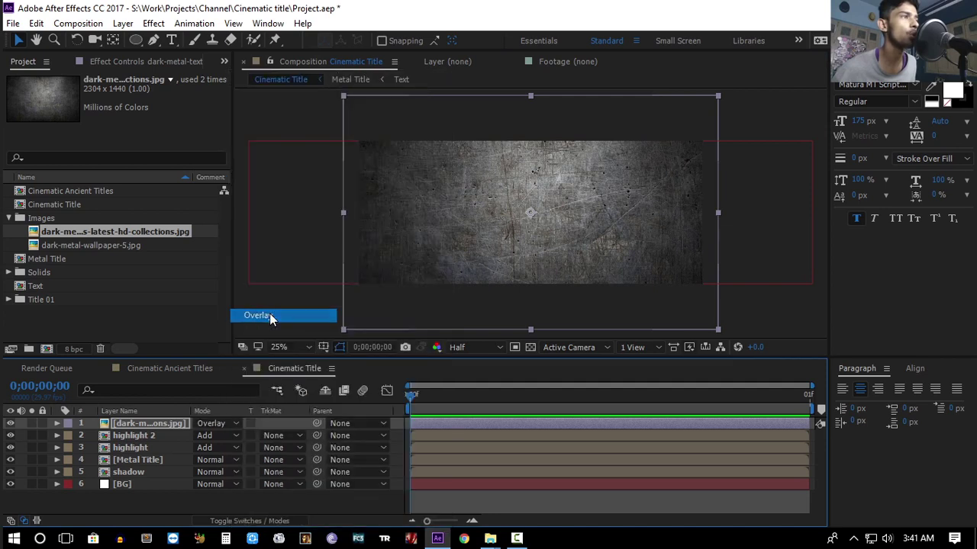
{"action": "key", "text": "period"}
{"action": "key", "text": "comma"}
{"action": "key", "text": "period"}
{"action": "key", "text": "comma"}
{"action": "key", "text": "period"}
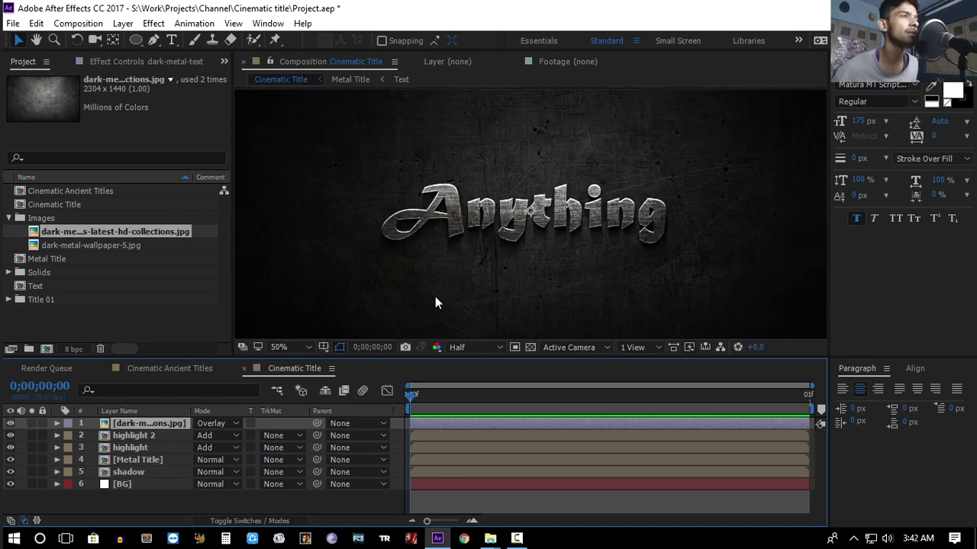
{"action": "key", "text": "period"}
{"action": "key", "text": "ctrl+j"}
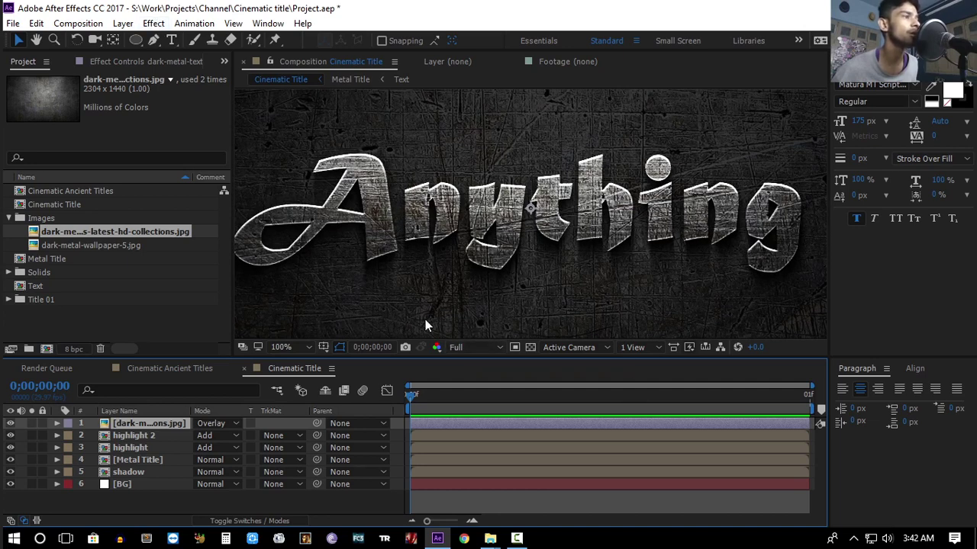
{"action": "left_click", "coordinate": [153, 23]}
- Apply Gaussian Blur to the texture layer with Blurriness 2.7
{"action": "mouse_move", "coordinate": [309, 126]}
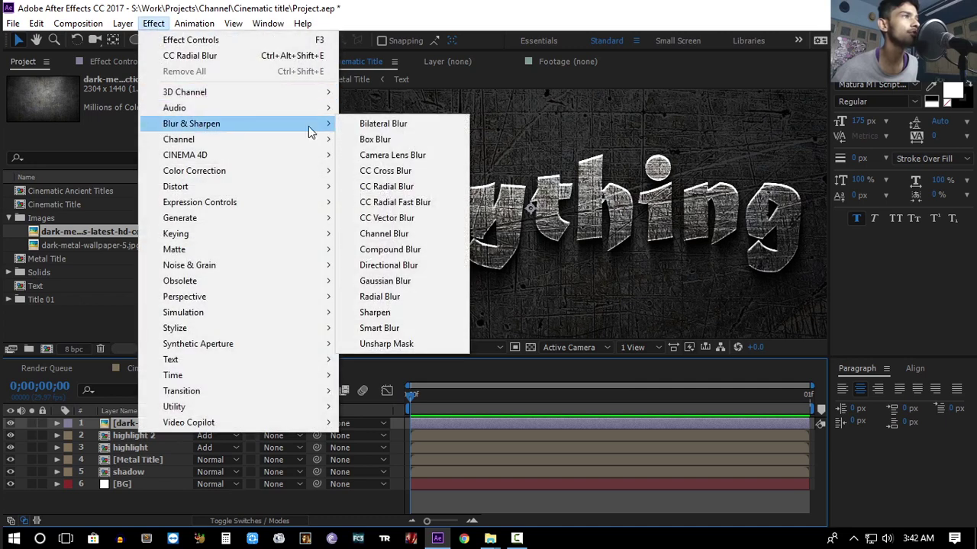
{"action": "left_click", "coordinate": [385, 281]}
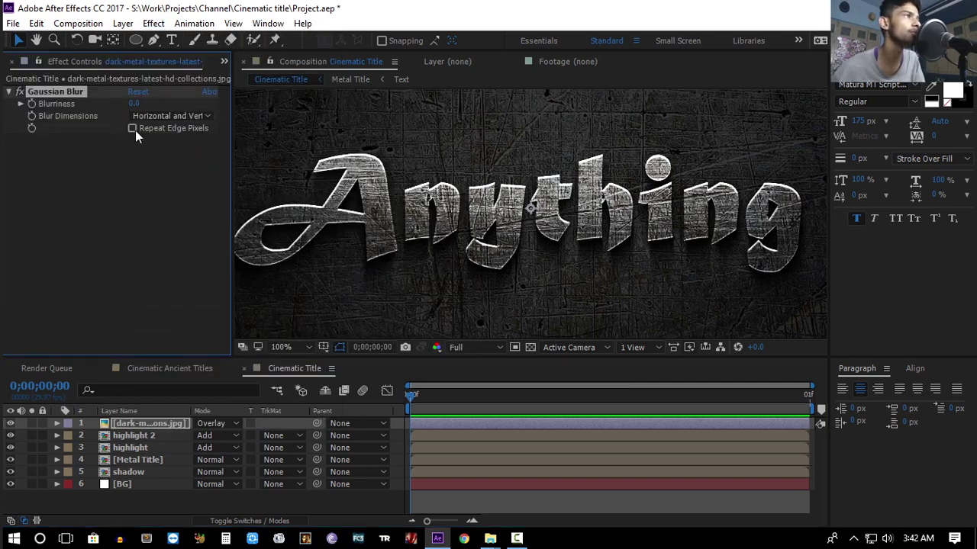
{"action": "left_click_drag", "start_coordinate": [135, 105], "coordinate": [151, 104]}
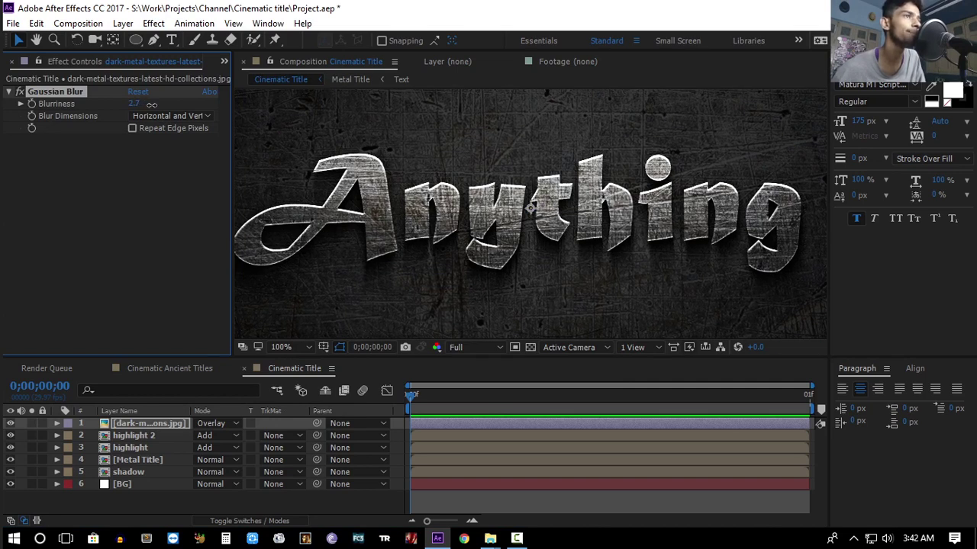
- Return the preview to half resolution at 50% zoom with no layers selected
{"action": "key", "text": "comma"}
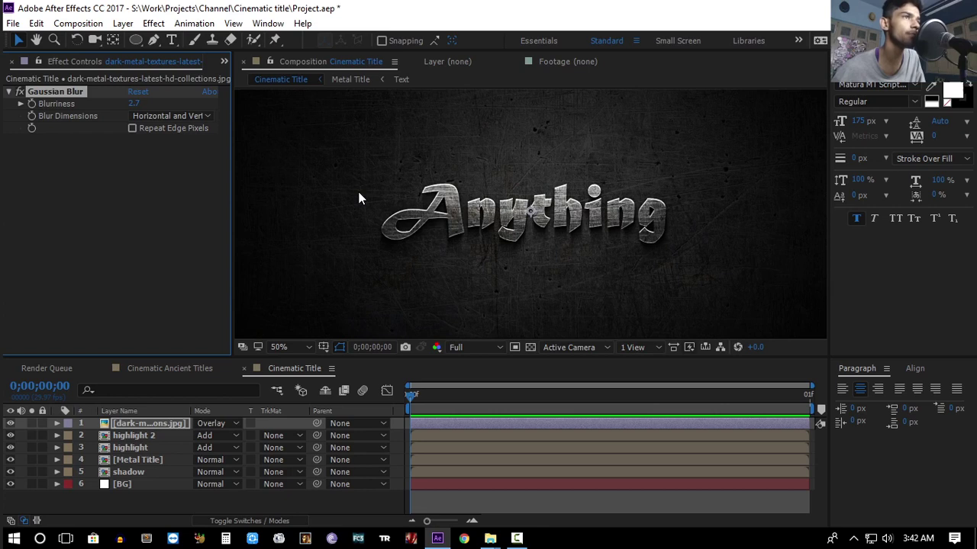
{"action": "key", "text": "comma"}
{"action": "key", "text": "period"}
{"action": "key", "text": "comma"}
{"action": "left_click", "coordinate": [305, 298]}
{"action": "left_click", "coordinate": [458, 347]}
{"action": "left_click", "coordinate": [479, 400]}
{"action": "key", "text": "period"}
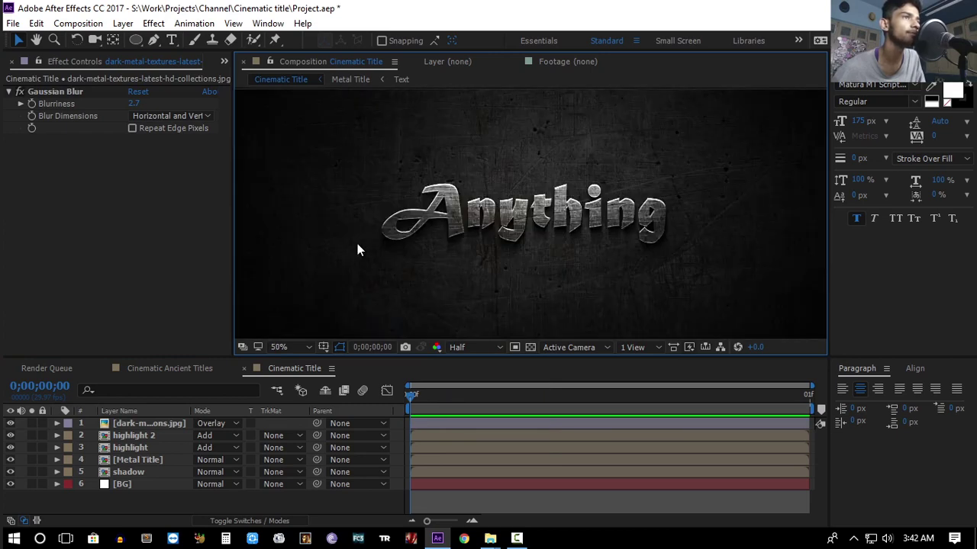
{"action": "left_click", "coordinate": [296, 309]}
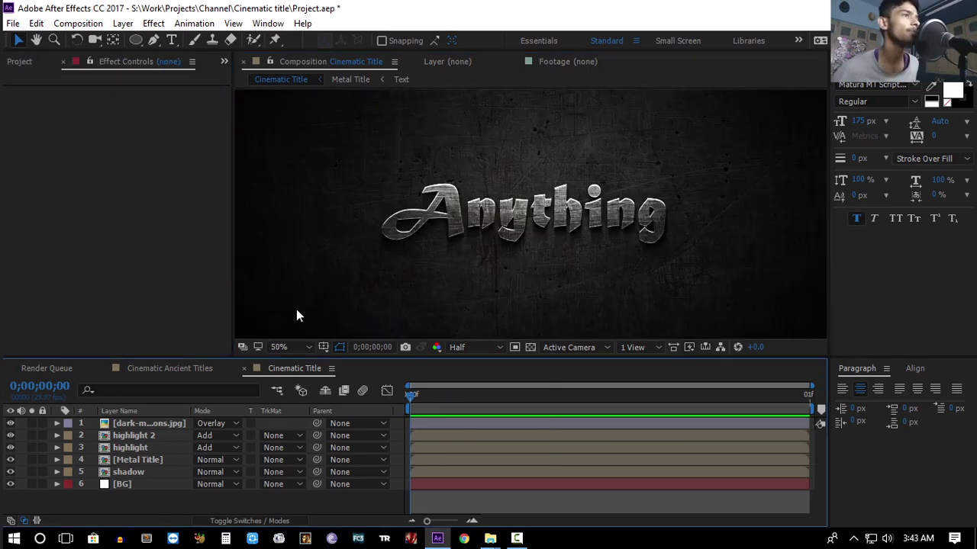
- Add a new adjustment layer on top and apply the Stylize > Glow effect to it
{"action": "right_click", "coordinate": [127, 510]}
{"action": "mouse_move", "coordinate": [163, 375]}
{"action": "left_click", "coordinate": [370, 490]}
{"action": "left_click", "coordinate": [153, 23]}
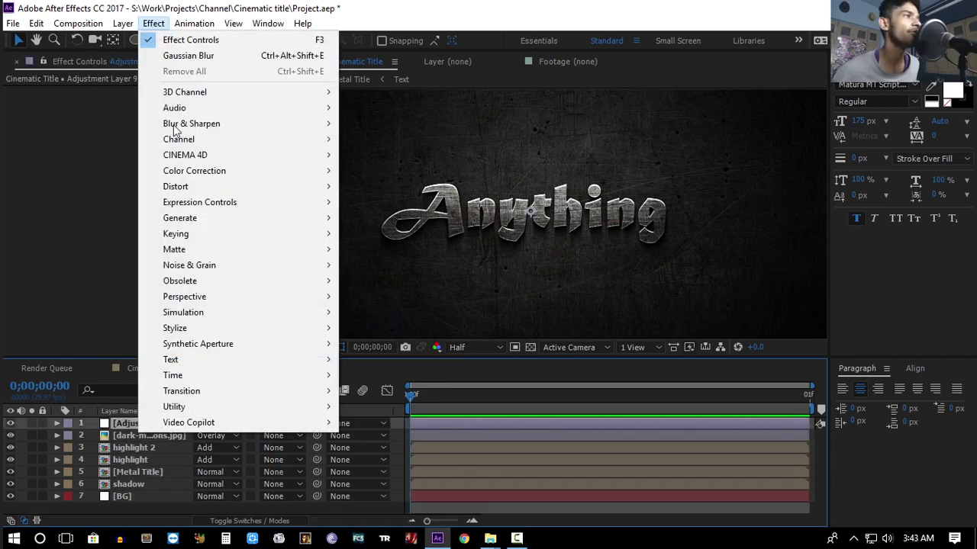
{"action": "mouse_move", "coordinate": [183, 328]}
{"action": "left_click", "coordinate": [384, 411]}
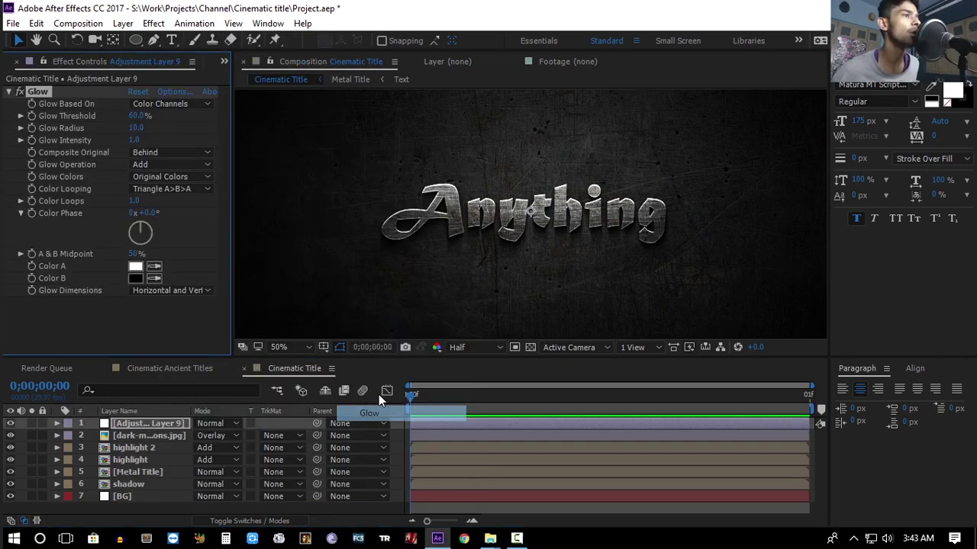
- Set the Glow Radius to 35, then open the Metal Title precomp
{"action": "mouse_move", "coordinate": [136, 128]}
{"action": "left_mouse_down"}
{"action": "mouse_move", "coordinate": [163, 139]}
{"action": "mouse_move", "coordinate": [145, 116]}
{"action": "left_mouse_up"}
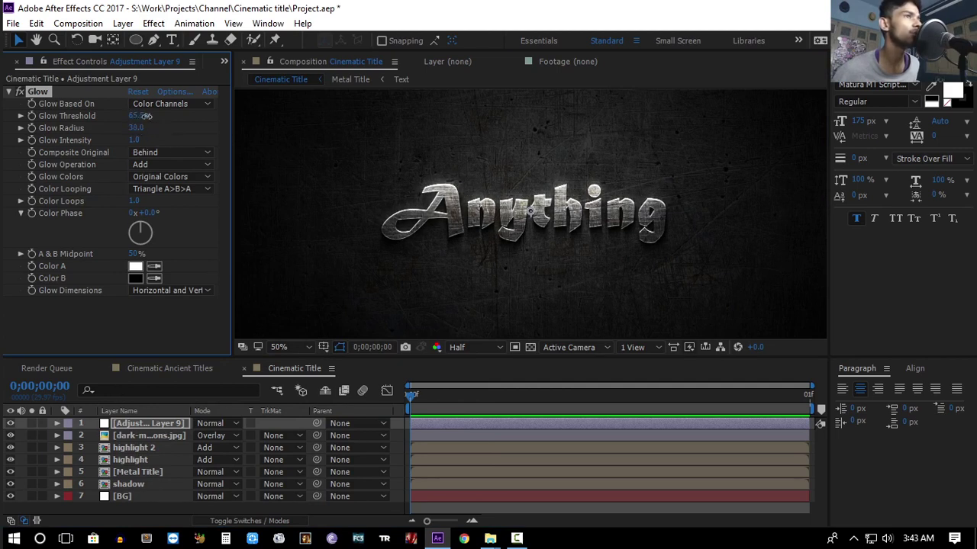
{"action": "left_click", "coordinate": [135, 128]}
{"action": "type", "text": "47"}
{"action": "key", "text": "Return"}
{"action": "left_click_drag", "start_coordinate": [127, 128], "coordinate": [145, 131]}
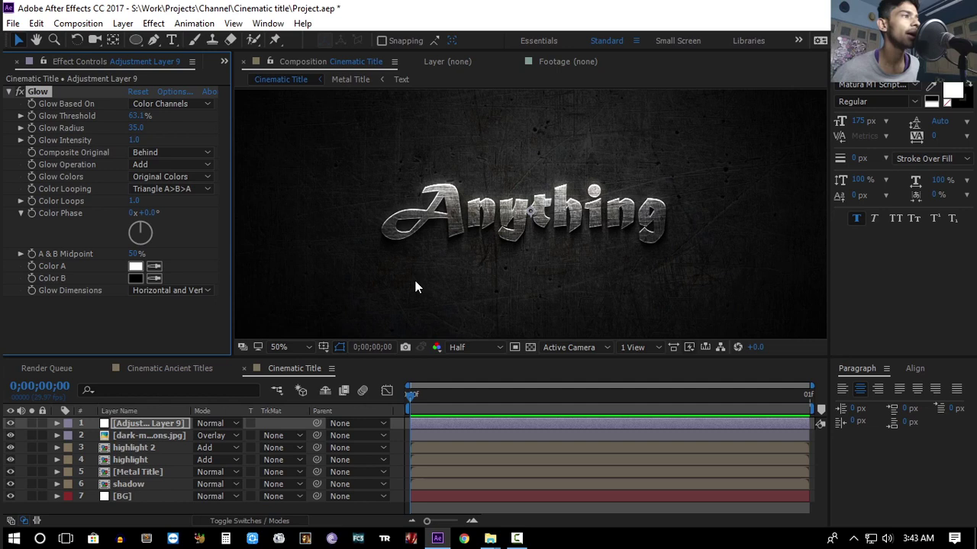
{"action": "double_click", "coordinate": [134, 473]}
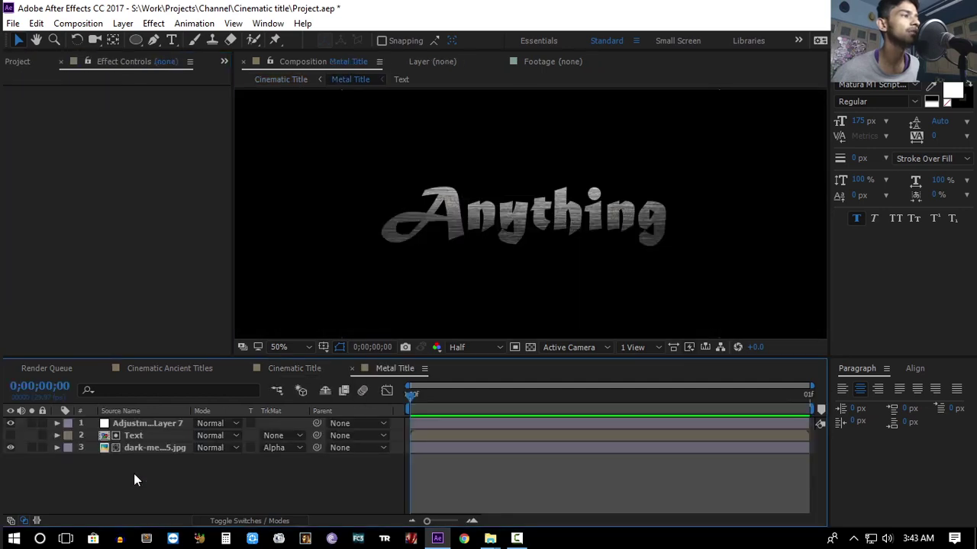
- Bend Adjustment Layer 7's Curves upward to brighten the text, then return to Cinematic Title
{"action": "left_click", "coordinate": [155, 422]}
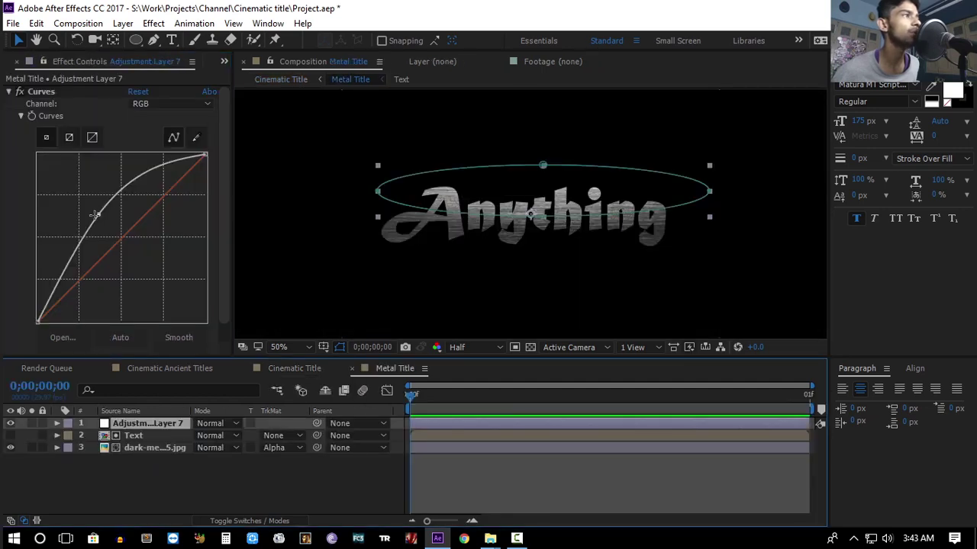
{"action": "left_click_drag", "start_coordinate": [99, 216], "coordinate": [90, 214]}
{"action": "left_click", "coordinate": [266, 367]}
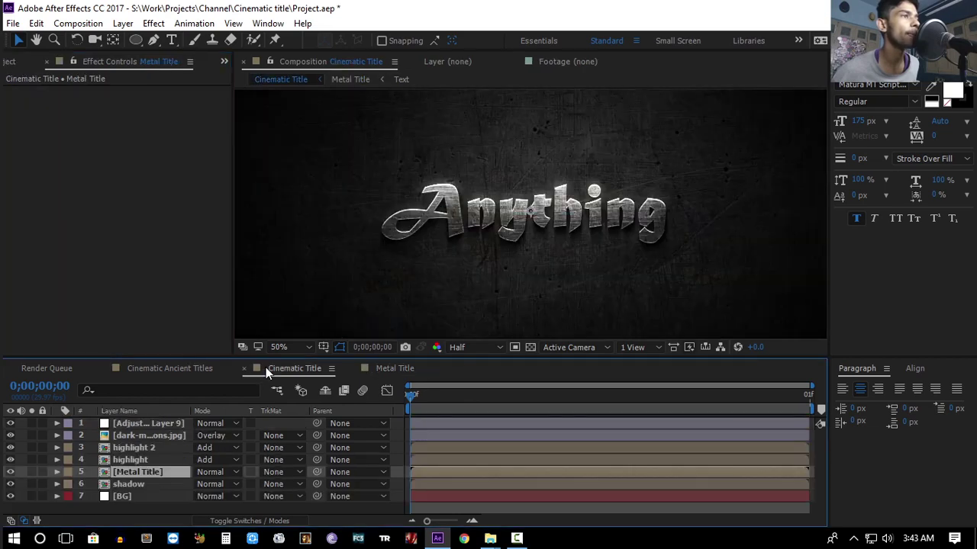
{"action": "left_click", "coordinate": [364, 369]}
{"action": "left_click", "coordinate": [98, 214]}
{"action": "left_click", "coordinate": [264, 369]}
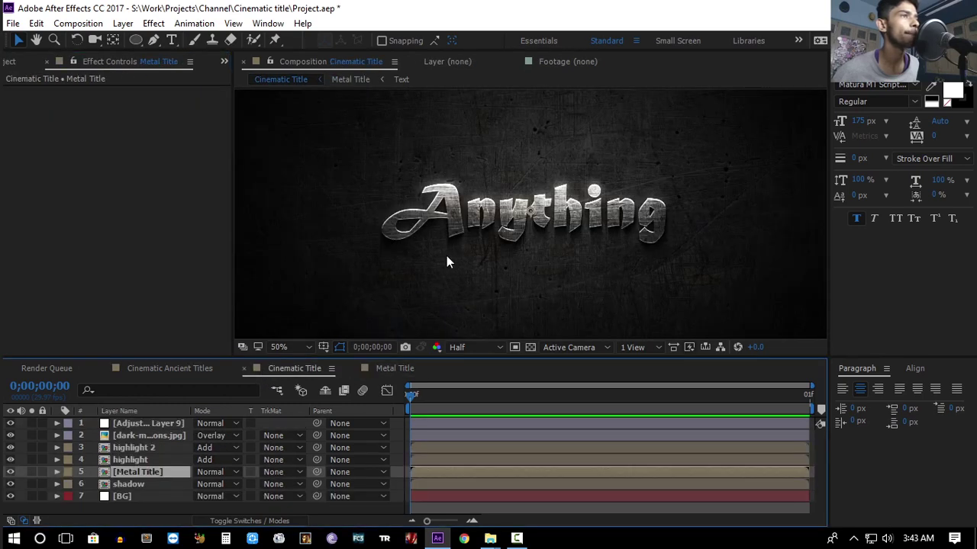
{"action": "left_click", "coordinate": [307, 369]}
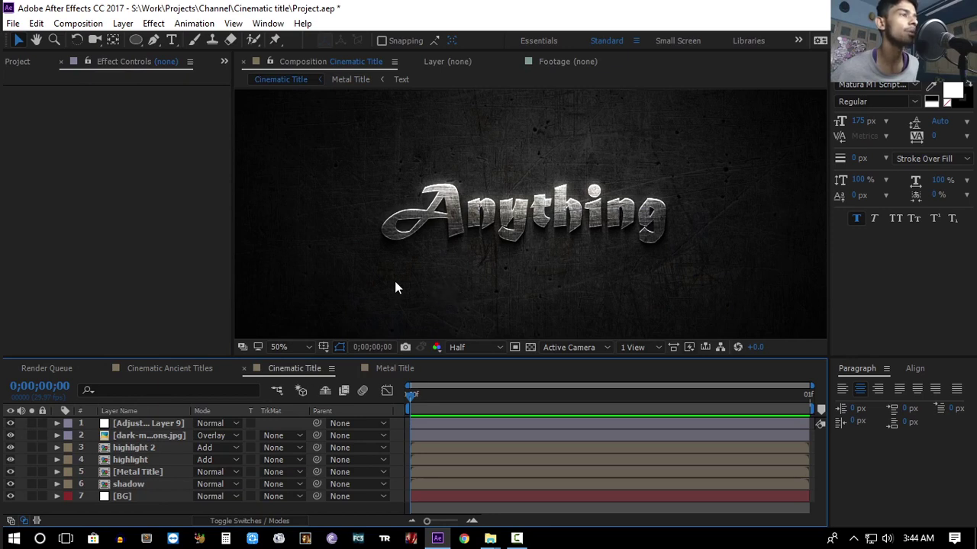
{"action": "left_click", "coordinate": [138, 369]}
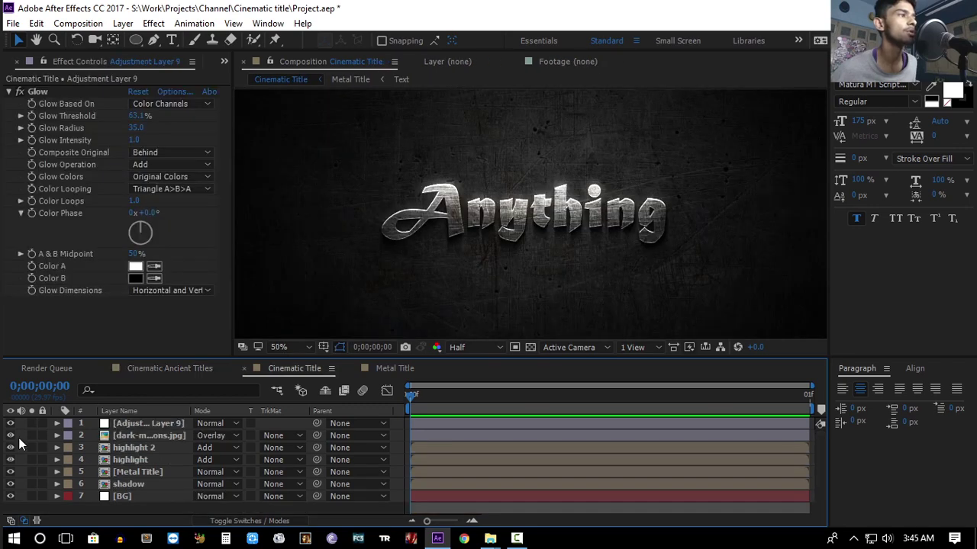
- Create a new grey solid layer named Particles
{"action": "right_click", "coordinate": [18, 437]}
{"action": "mouse_move", "coordinate": [76, 300]}
{"action": "left_click", "coordinate": [256, 339]}
{"action": "left_click", "coordinate": [177, 406]}
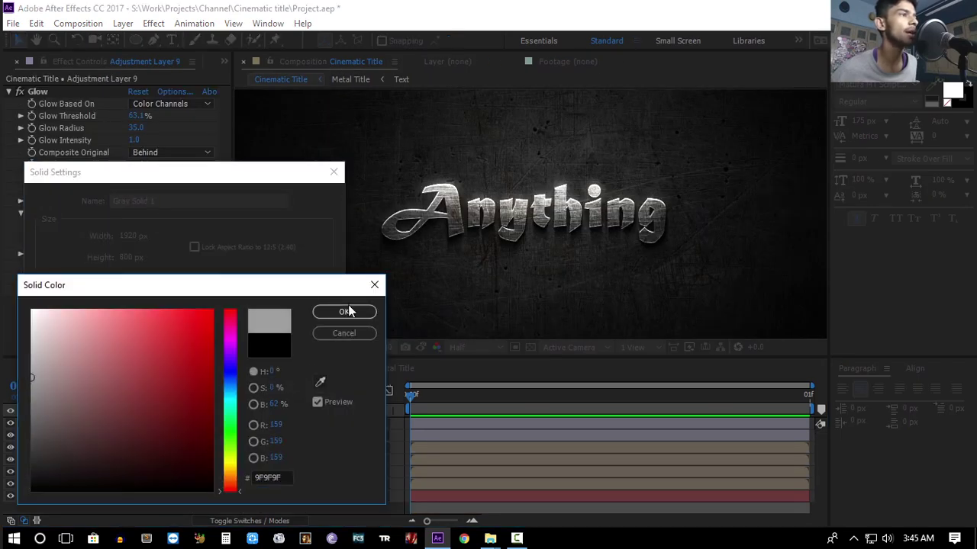
{"action": "left_click", "coordinate": [344, 312]}
{"action": "left_click", "coordinate": [229, 201]}
{"action": "type", "text": "Particles"}
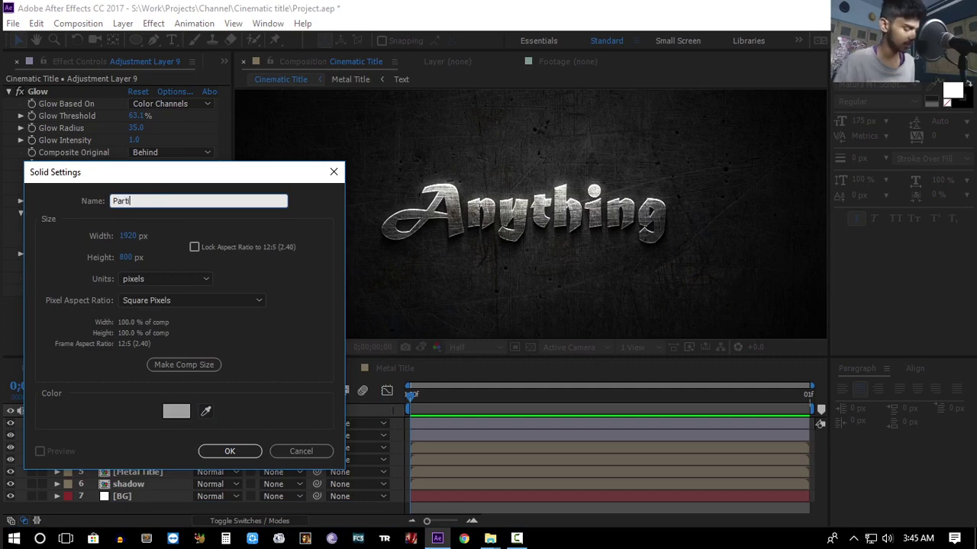
{"action": "key", "text": "Return"}
{"action": "left_click", "coordinate": [544, 85]}
- Apply CC Star Burst to the Particles solid and shrink the particle size to 54
{"action": "left_click", "coordinate": [153, 23]}
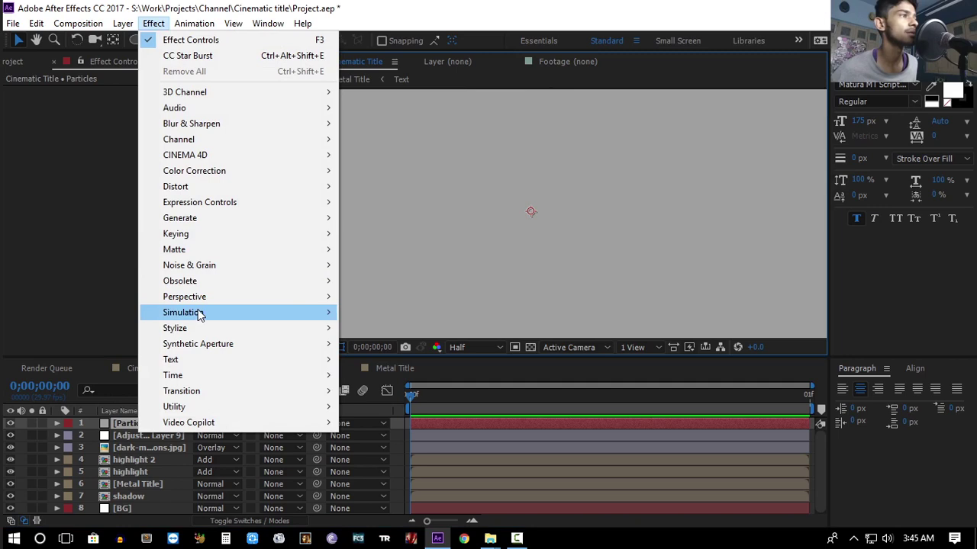
{"action": "mouse_move", "coordinate": [203, 313]}
{"action": "left_click", "coordinate": [409, 256]}
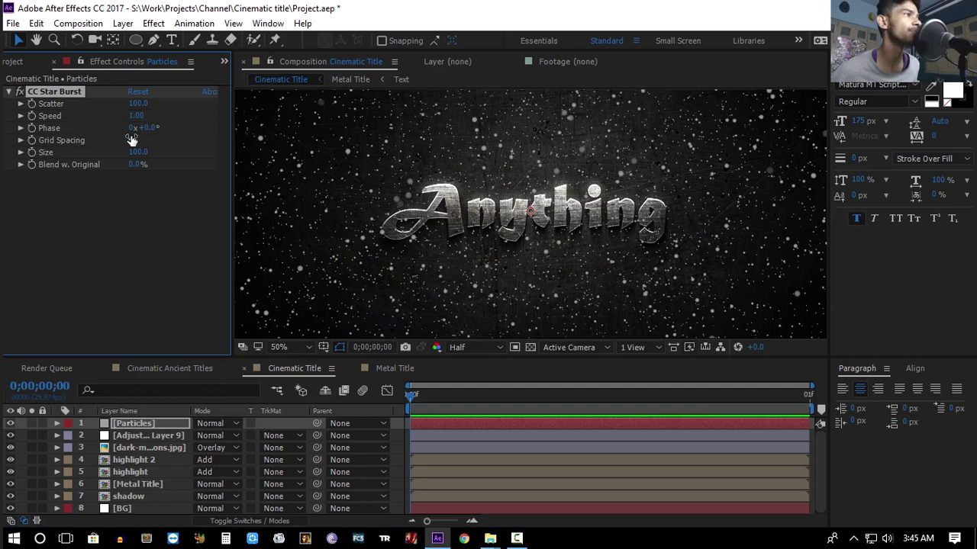
{"action": "left_click_drag", "start_coordinate": [131, 139], "coordinate": [135, 138]}
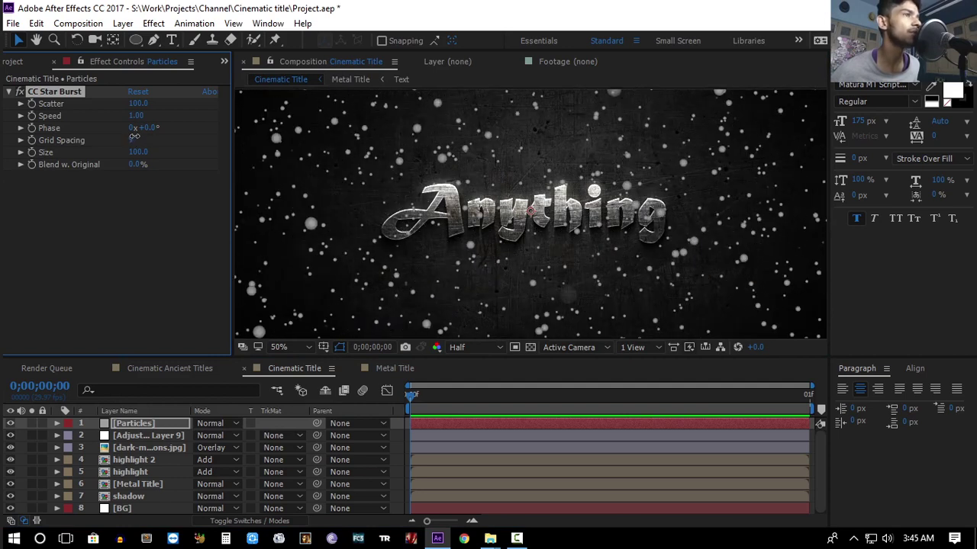
{"action": "left_click_drag", "start_coordinate": [137, 152], "coordinate": [103, 155]}
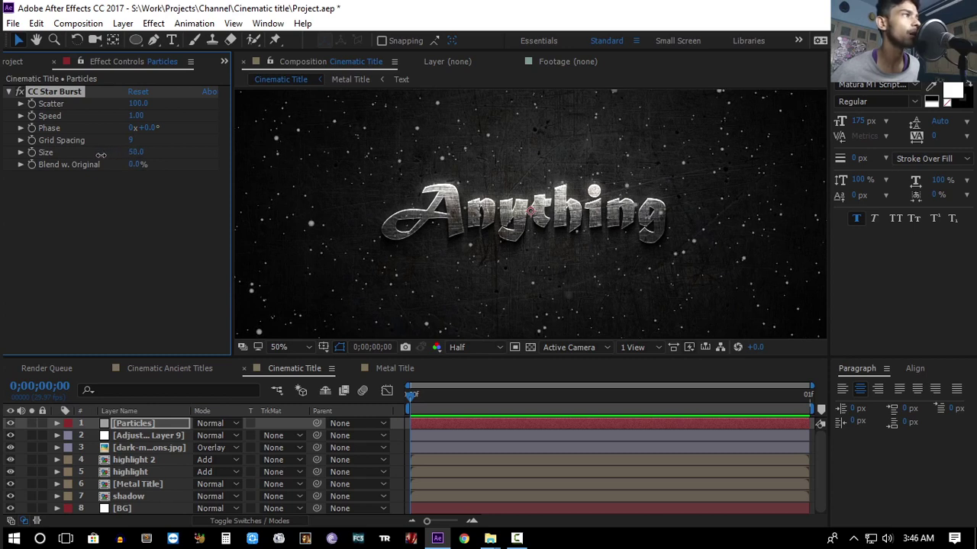
- Set Star Burst Scatter to 122 and Phase to -20°, then duplicate the Particles layer
{"action": "left_click_drag", "start_coordinate": [135, 108], "coordinate": [152, 104]}
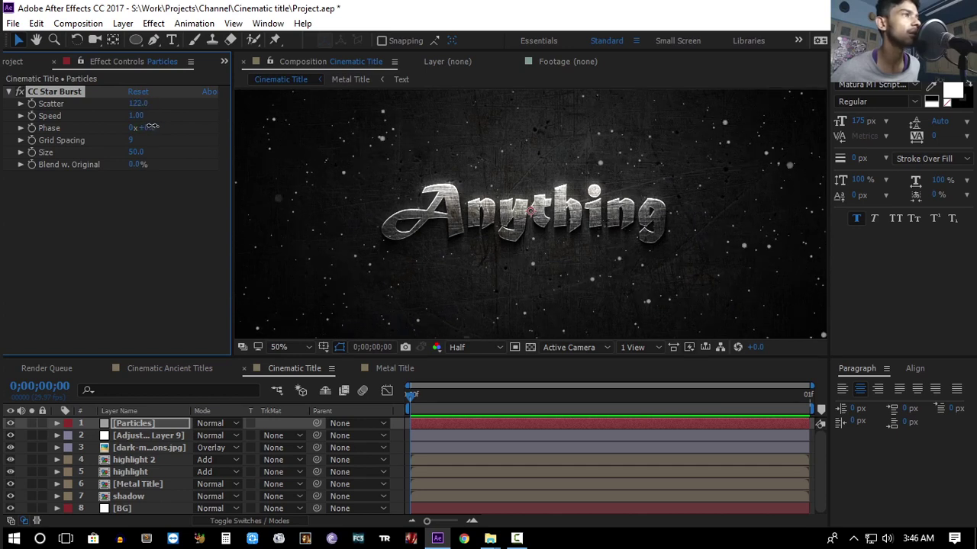
{"action": "mouse_move", "coordinate": [154, 126]}
{"action": "left_mouse_down"}
{"action": "mouse_move", "coordinate": [135, 134]}
{"action": "mouse_move", "coordinate": [148, 136]}
{"action": "left_mouse_up"}
{"action": "scroll", "coordinate": [388, 202], "scroll_direction": "down", "scroll_amount": 1}
{"action": "scroll", "coordinate": [387, 202], "scroll_direction": "up", "scroll_amount": 1}
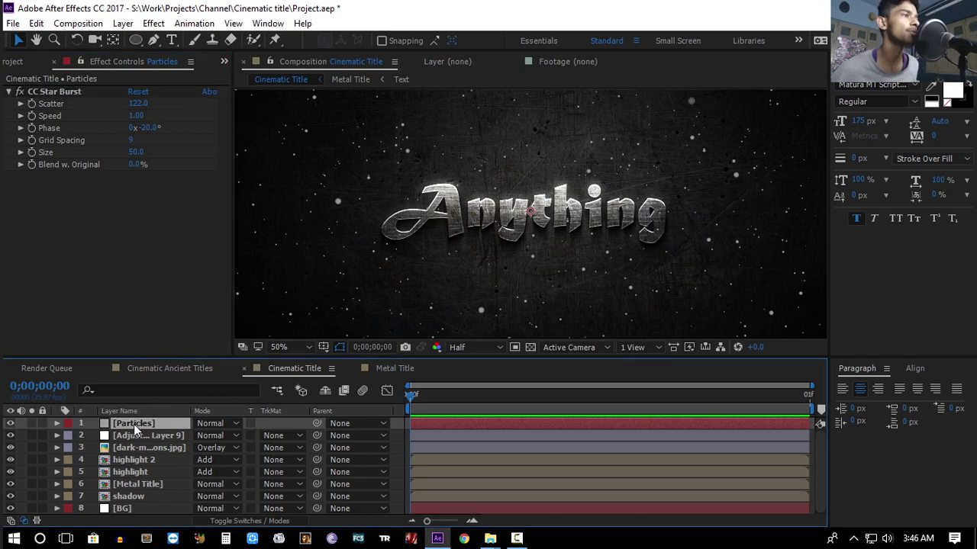
{"action": "key", "text": "ctrl+d"}
- Add a Camera Lens Blur with radius 10 to the duplicated Particles layer
{"action": "left_click", "coordinate": [154, 23]}
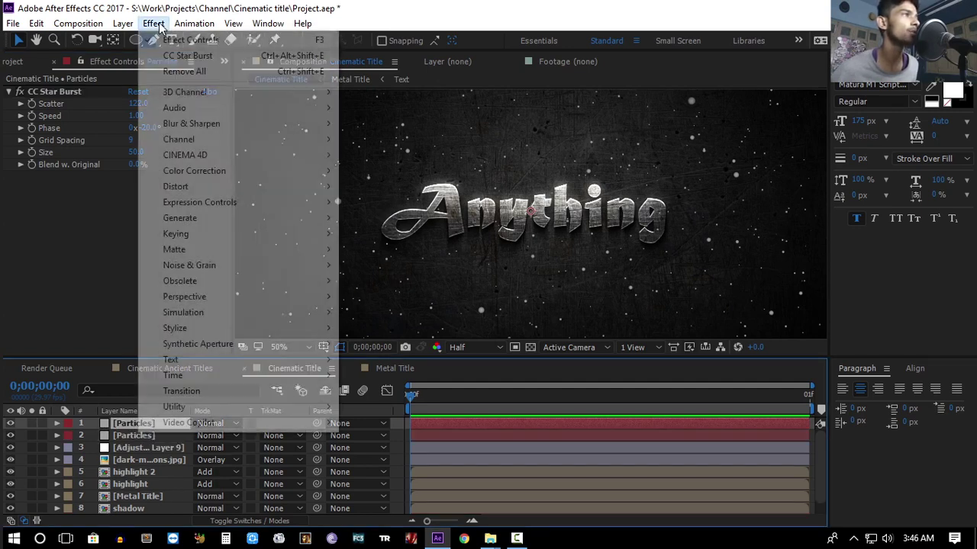
{"action": "mouse_move", "coordinate": [321, 124]}
{"action": "left_click", "coordinate": [422, 156]}
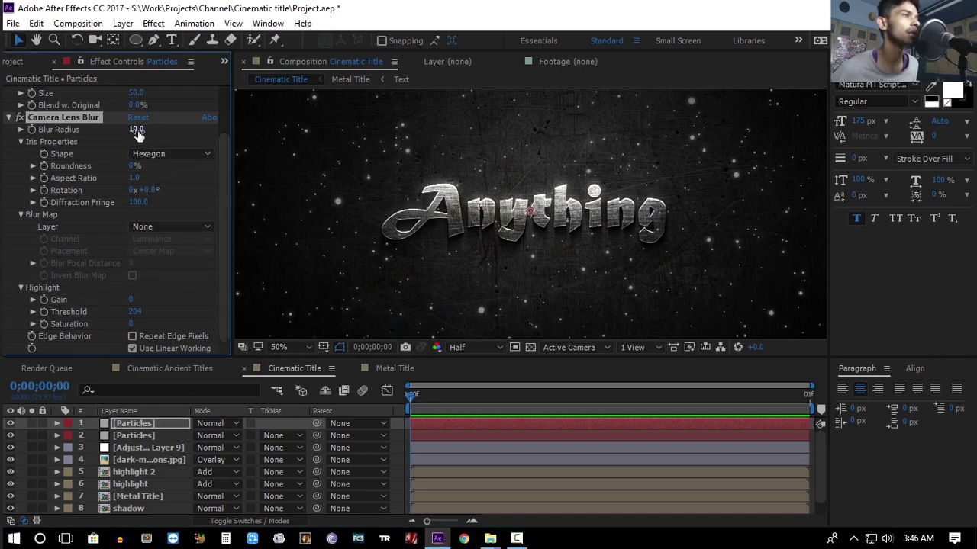
{"action": "scroll", "coordinate": [141, 203], "scroll_direction": "up", "scroll_amount": 2}
{"action": "left_click", "coordinate": [139, 173]}
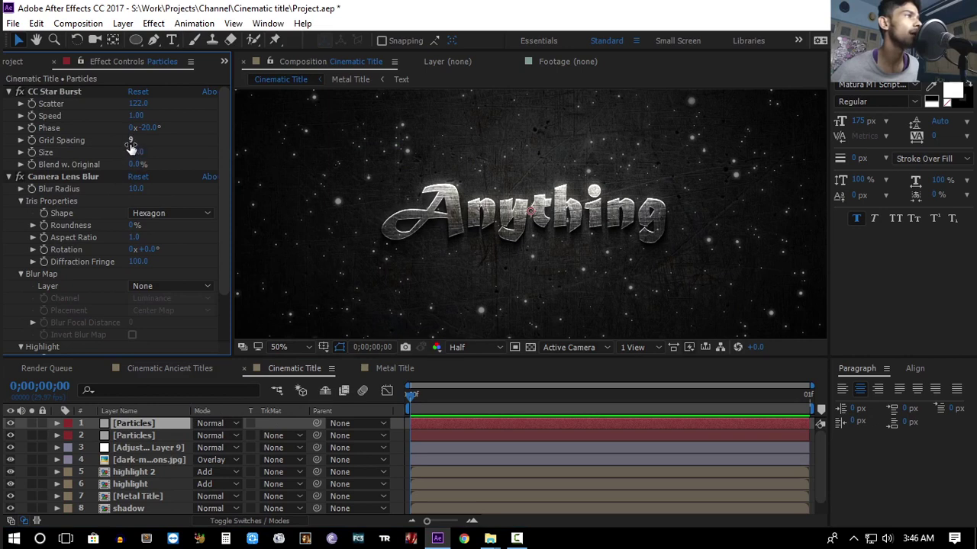
- Set Star Burst Grid Spacing 15, Size 55 and Phase about 0°, then select both Particles layers
{"action": "left_click", "coordinate": [130, 140]}
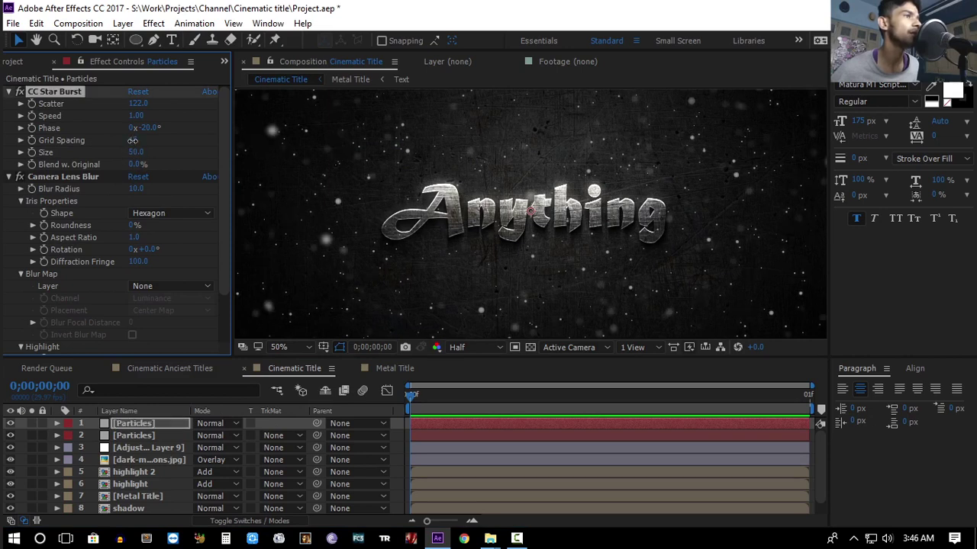
{"action": "left_click_drag", "start_coordinate": [132, 141], "coordinate": [137, 152]}
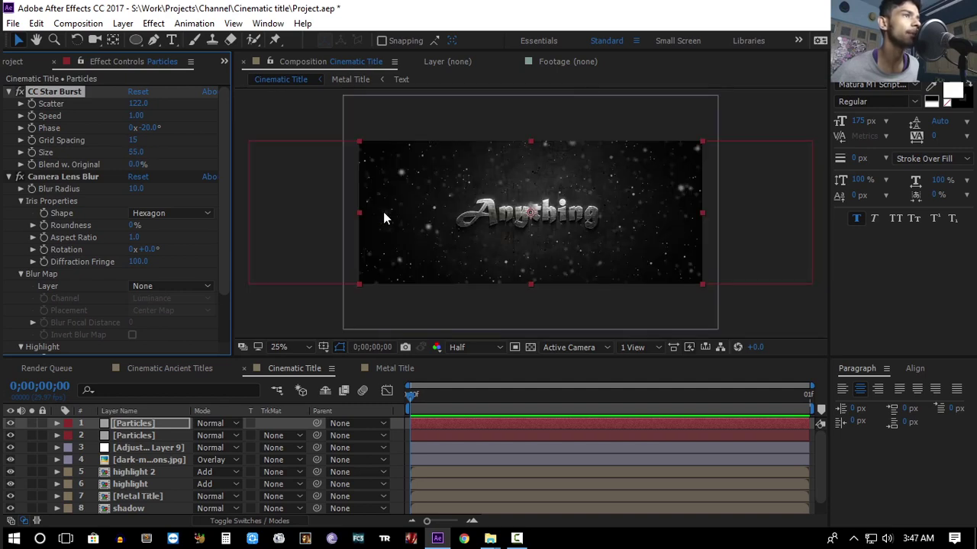
{"action": "left_click_drag", "start_coordinate": [153, 128], "coordinate": [168, 133]}
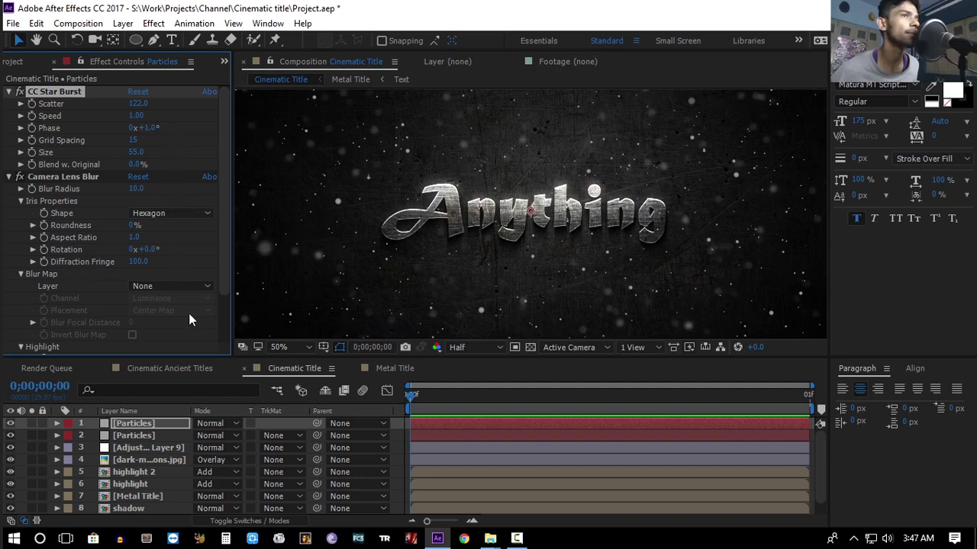
{"action": "left_click", "coordinate": [150, 423]}
{"action": "left_click", "coordinate": [146, 434], "text": "shift"}
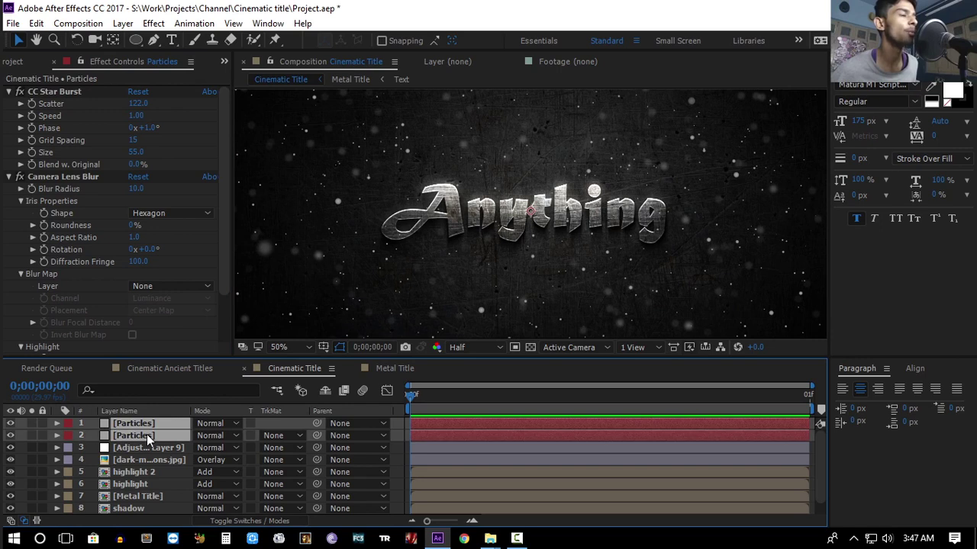
- Pre-compose both selected Particles layers into a new comp named Particles
{"action": "key", "text": "ctrl+shift+c"}
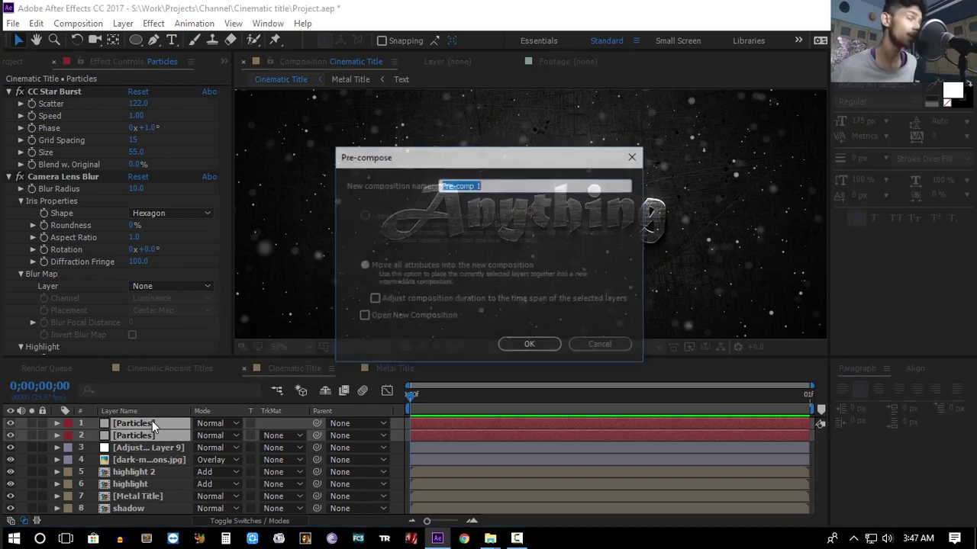
{"action": "type", "text": "a"}
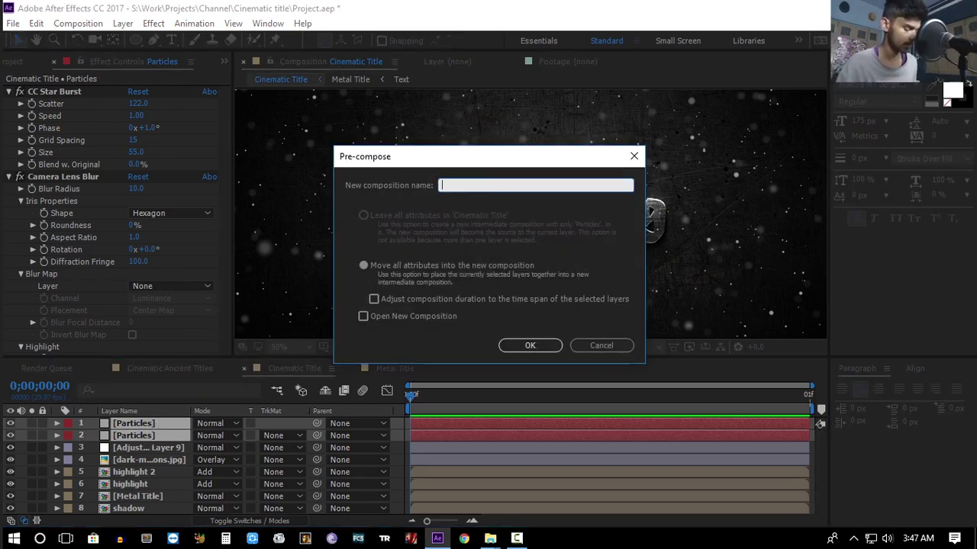
{"action": "type", "text": "Particles"}
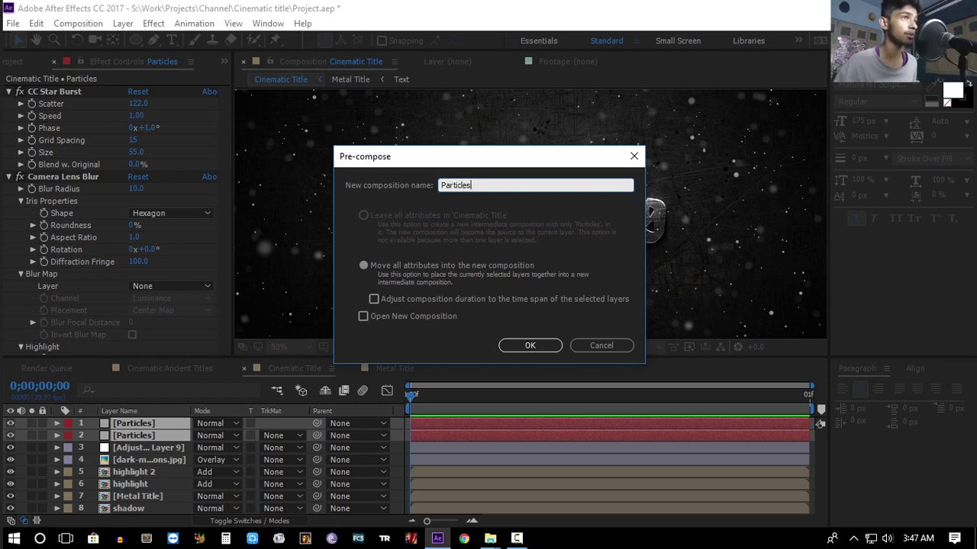
{"action": "key", "text": "Return"}
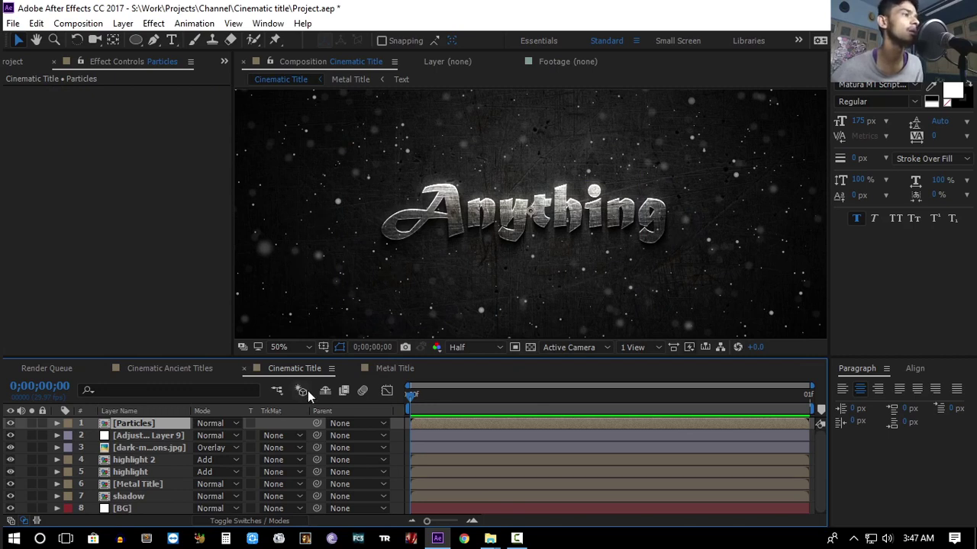
- Inside the Particles pre-comp, create a black solid named Fade
{"action": "double_click", "coordinate": [165, 427]}
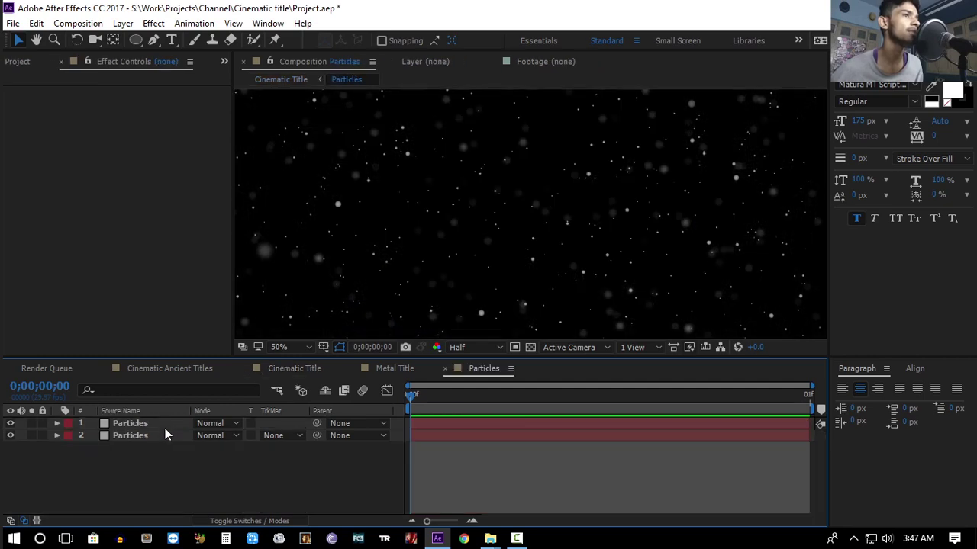
{"action": "right_click", "coordinate": [169, 470]}
{"action": "mouse_move", "coordinate": [249, 336]}
{"action": "left_click", "coordinate": [374, 371]}
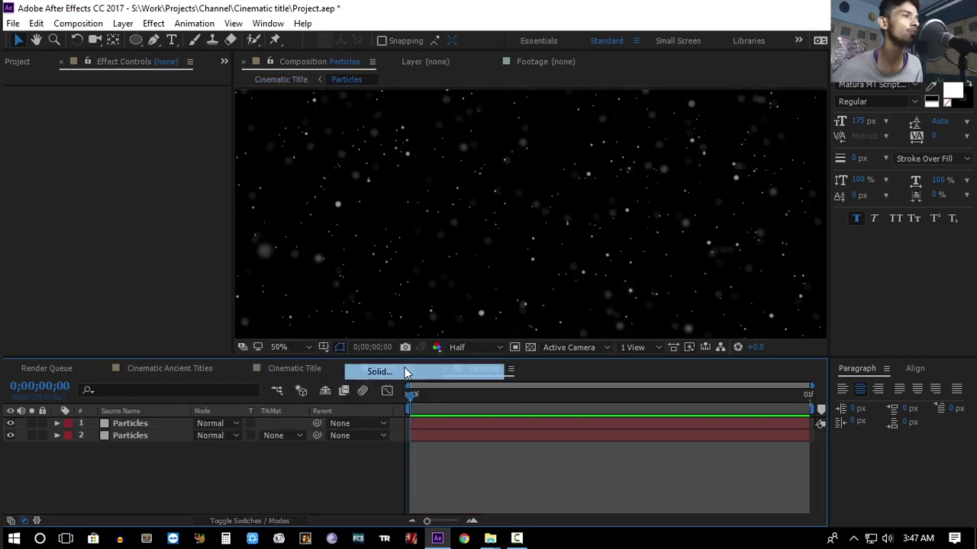
{"action": "left_click", "coordinate": [175, 412]}
{"action": "left_click", "coordinate": [92, 482]}
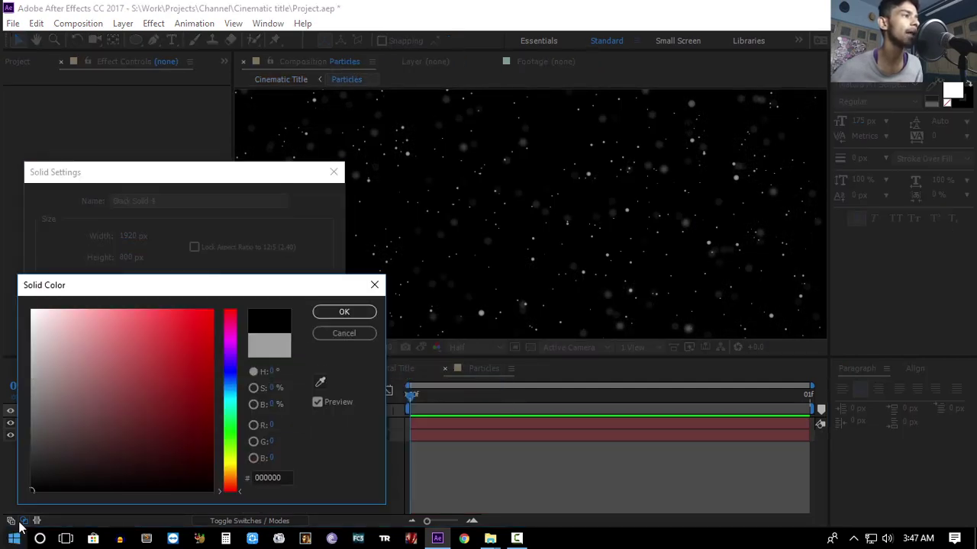
{"action": "left_click", "coordinate": [343, 311]}
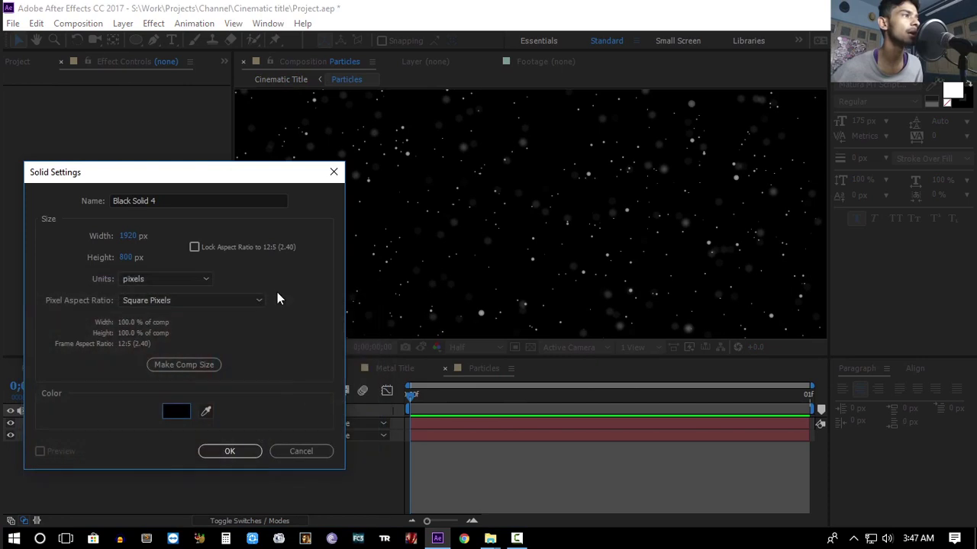
{"action": "left_click", "coordinate": [178, 203]}
{"action": "type", "text": "Fade"}
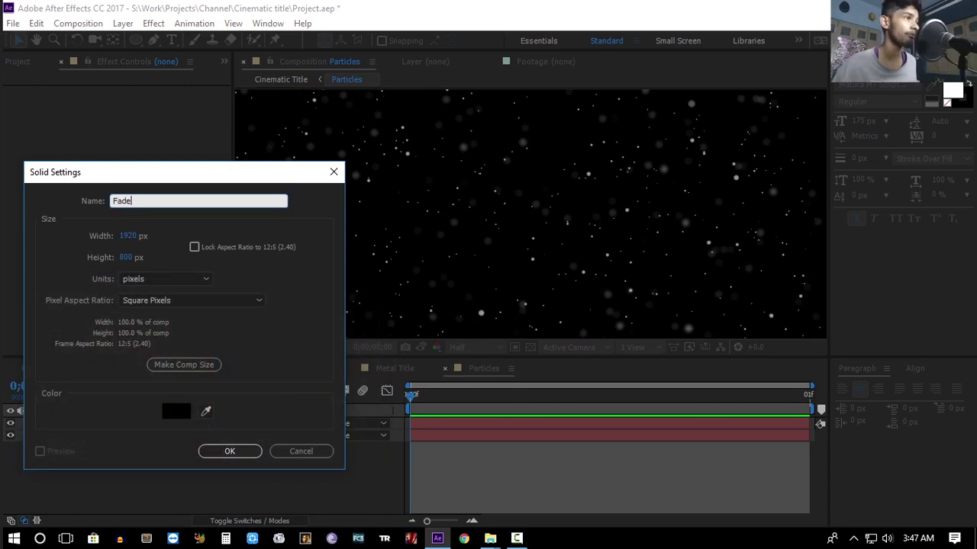
{"action": "key", "text": "Return"}
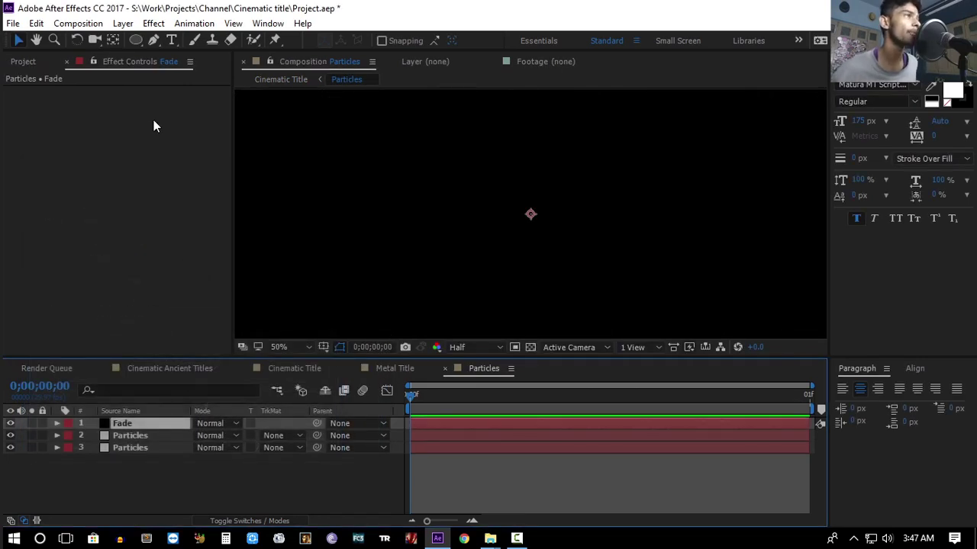
- Give Fade an ellipse mask with feather 104 and expansion -168, then return to Cinematic Title
{"action": "double_click", "coordinate": [136, 39]}
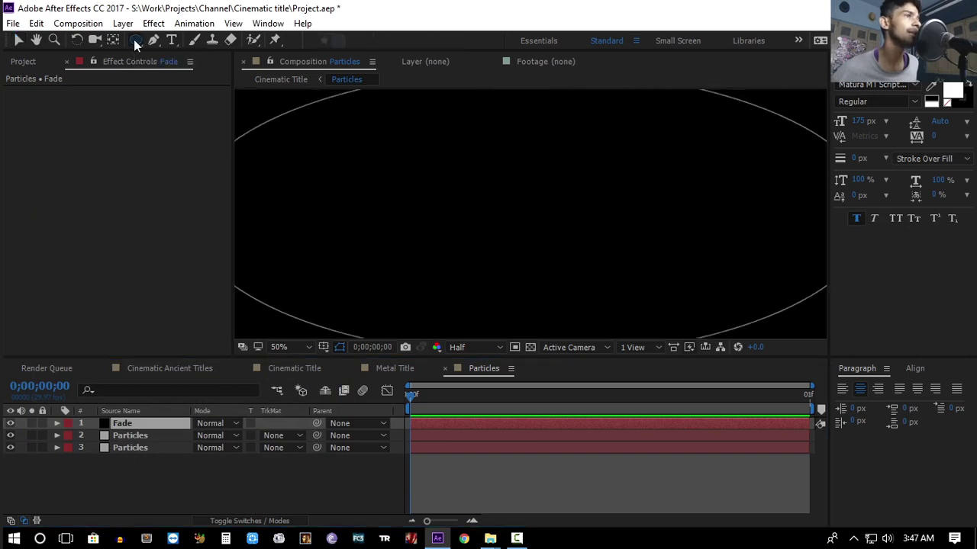
{"action": "scroll", "coordinate": [311, 141], "scroll_direction": "down", "scroll_amount": 2}
{"action": "left_click", "coordinate": [154, 426]}
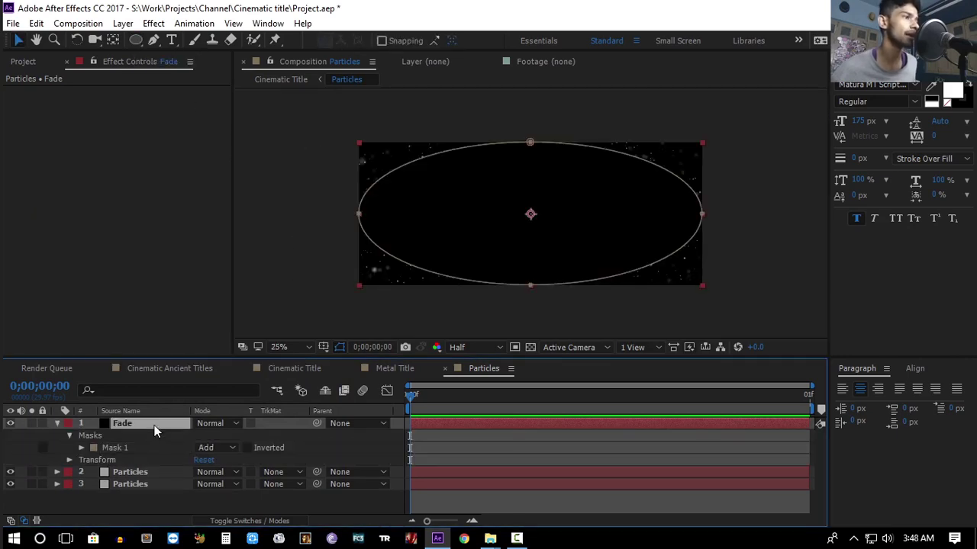
{"action": "key", "text": "m"}
{"action": "key", "text": "m"}
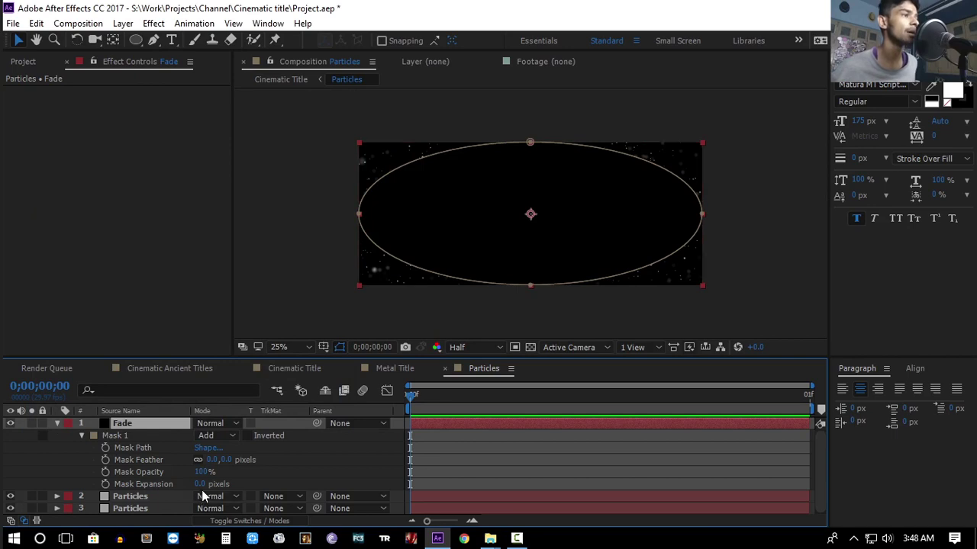
{"action": "left_click_drag", "start_coordinate": [203, 483], "coordinate": [109, 486]}
{"action": "left_click_drag", "start_coordinate": [211, 460], "coordinate": [288, 464]}
{"action": "left_click_drag", "start_coordinate": [204, 484], "coordinate": [225, 461]}
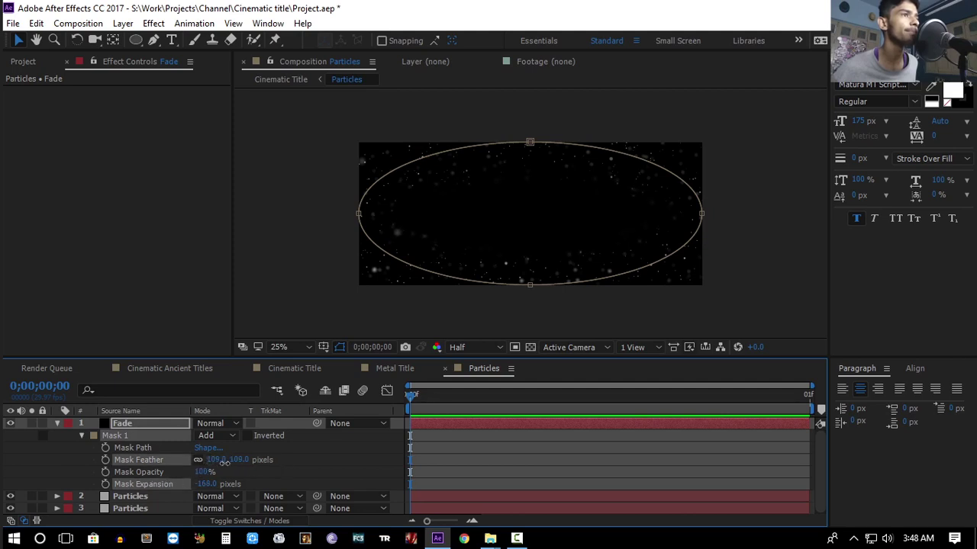
{"action": "left_click", "coordinate": [309, 474]}
{"action": "left_click", "coordinate": [371, 366]}
{"action": "left_click", "coordinate": [292, 369]}
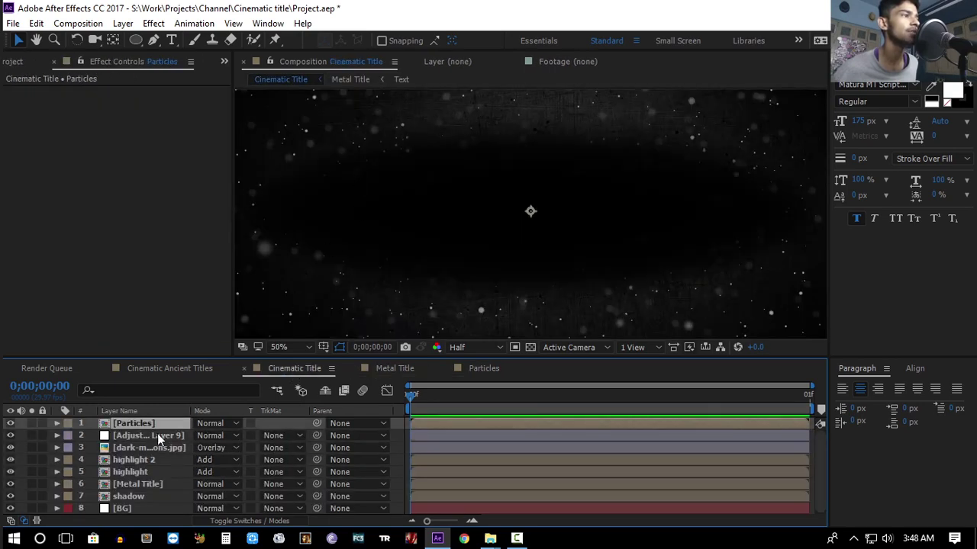
- Switch the Particles pre-comp layer to Add blend mode, preview it, and reopen the Particles comp
{"action": "left_click", "coordinate": [211, 424]}
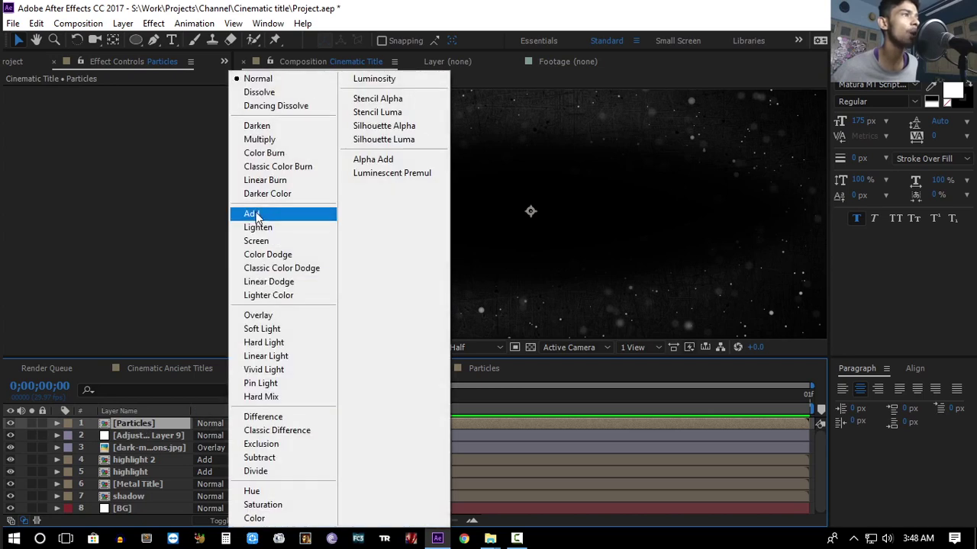
{"action": "left_click", "coordinate": [256, 213]}
{"action": "scroll", "coordinate": [482, 211], "scroll_direction": "up", "scroll_amount": 1}
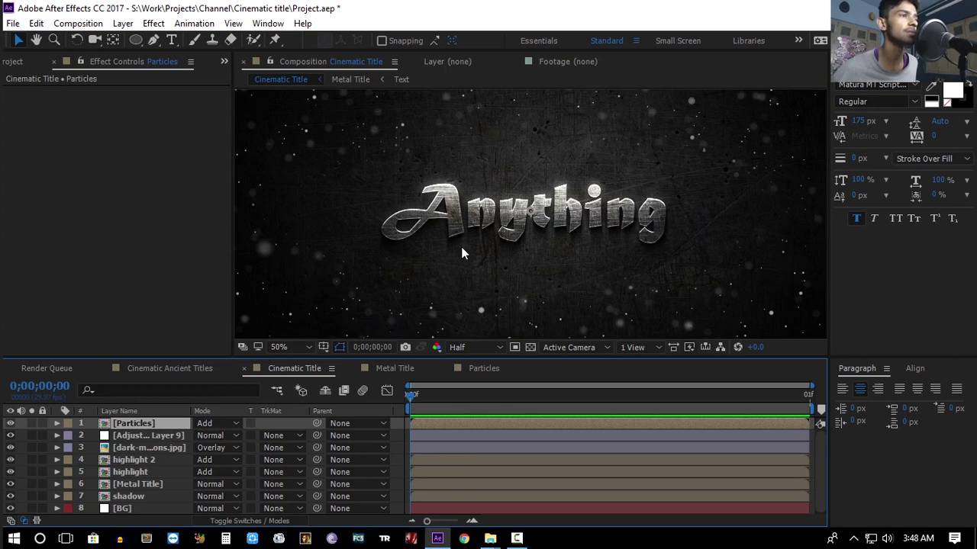
{"action": "key", "text": "grave"}
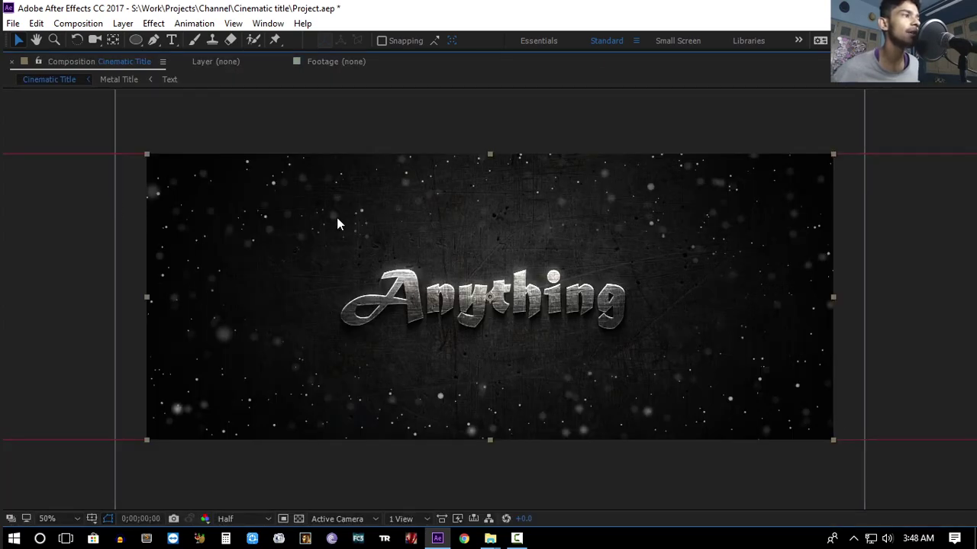
{"action": "key", "text": "grave"}
{"action": "double_click", "coordinate": [130, 420]}
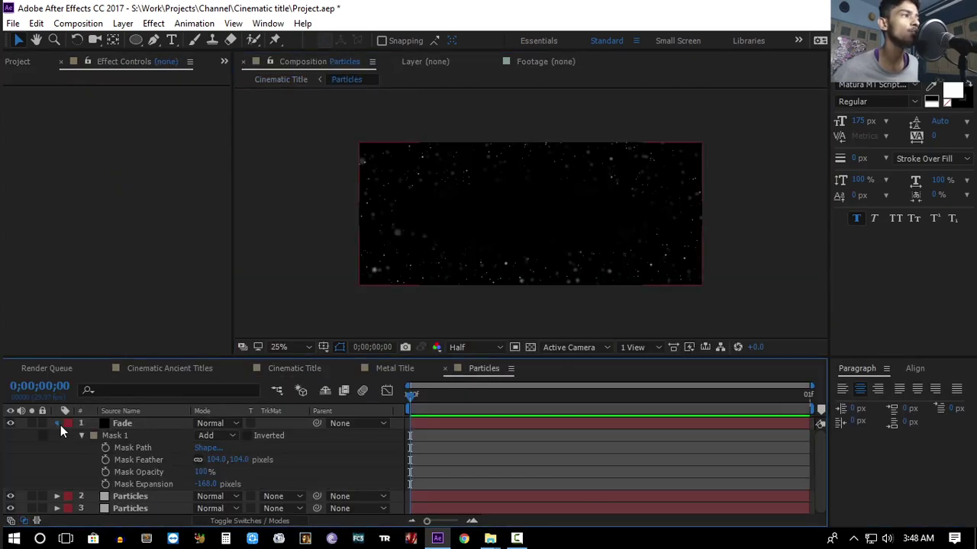
- Add a new adjustment layer with a frame-filling ellipse mask in the Particles comp
{"action": "left_click", "coordinate": [58, 424]}
{"action": "right_click", "coordinate": [80, 473]}
{"action": "mouse_move", "coordinate": [152, 344]}
{"action": "left_click", "coordinate": [312, 452]}
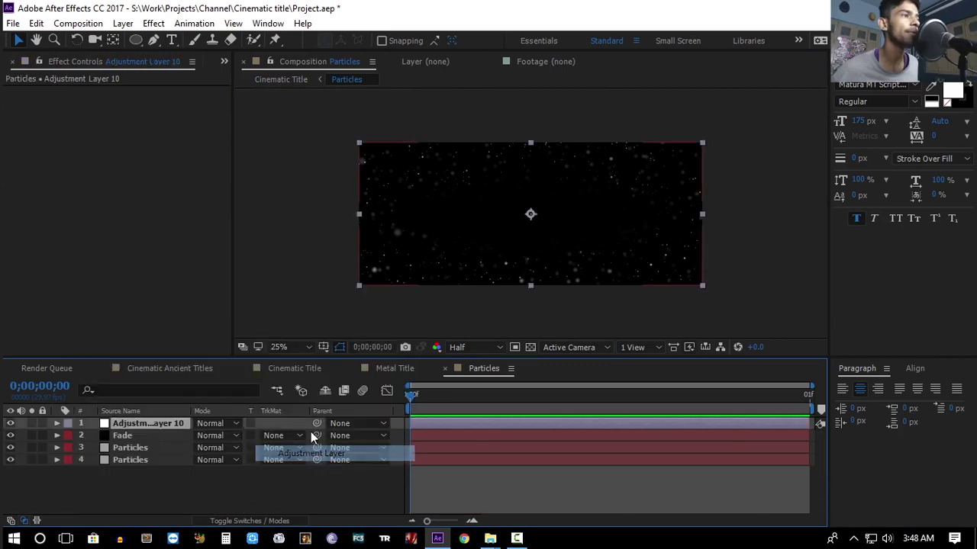
{"action": "double_click", "coordinate": [137, 43]}
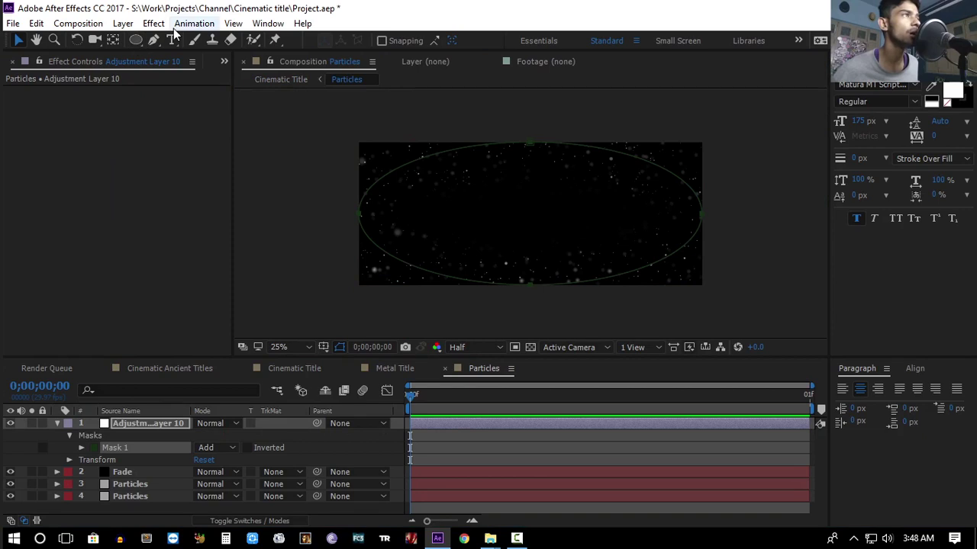
- Apply Camera Lens Blur to the adjustment layer with Blur Radius 13
{"action": "left_click", "coordinate": [157, 25]}
{"action": "mouse_move", "coordinate": [215, 131]}
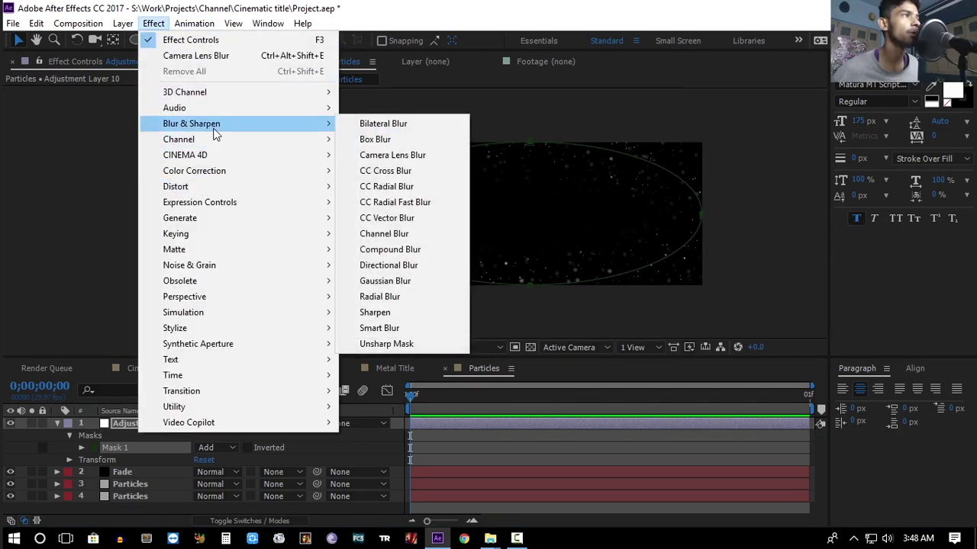
{"action": "left_click", "coordinate": [404, 156]}
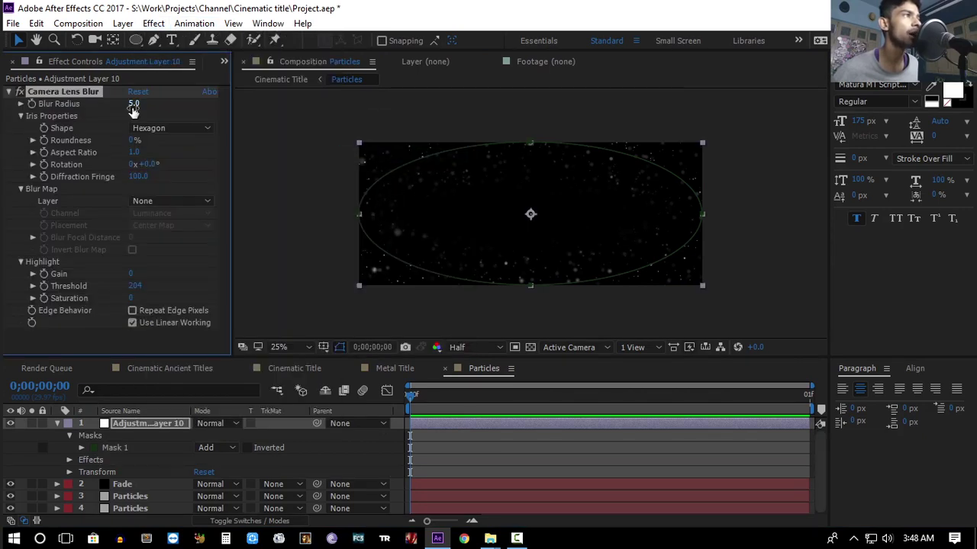
{"action": "left_click_drag", "start_coordinate": [136, 106], "coordinate": [138, 105]}
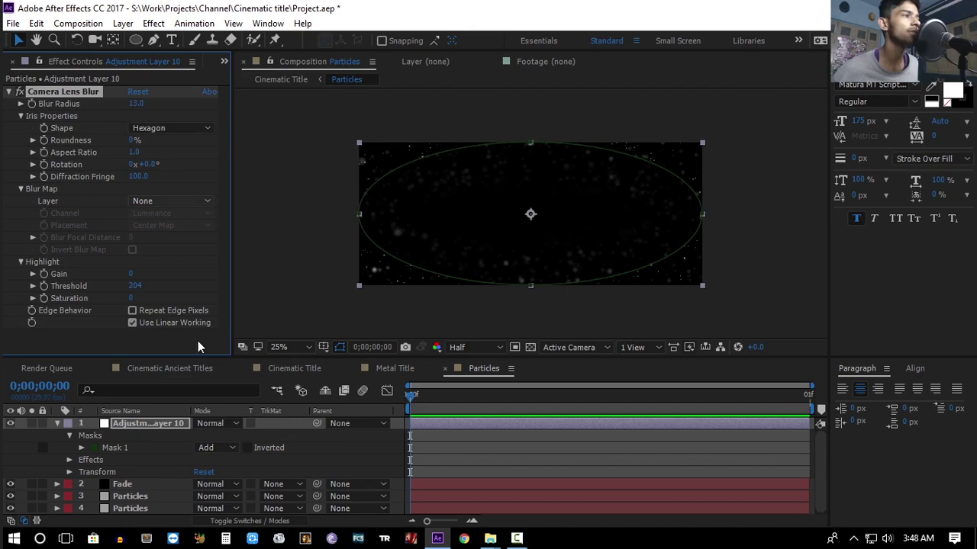
- Set the ellipse mask to Subtract with 121 px feather, then return to Cinematic Title
{"action": "left_click", "coordinate": [217, 448]}
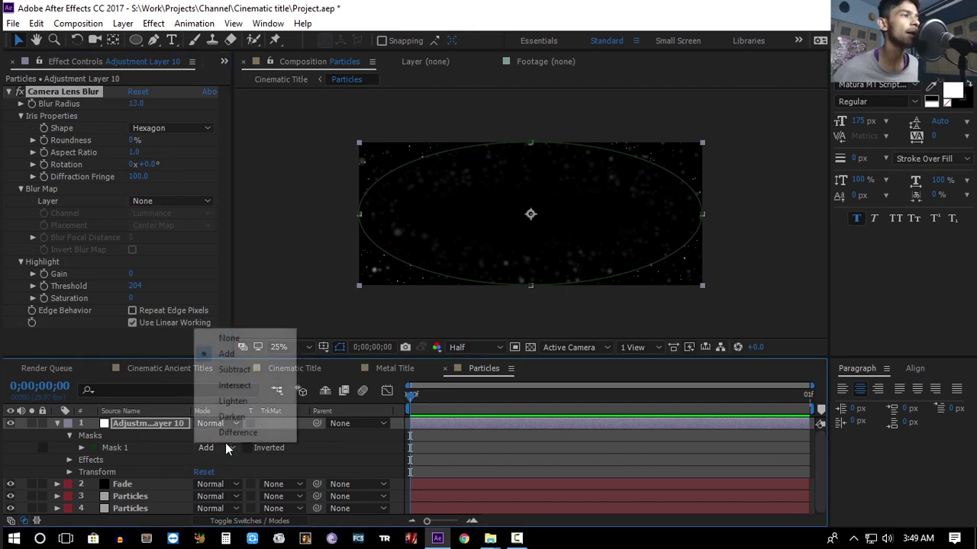
{"action": "left_click", "coordinate": [231, 371]}
{"action": "key", "text": "f"}
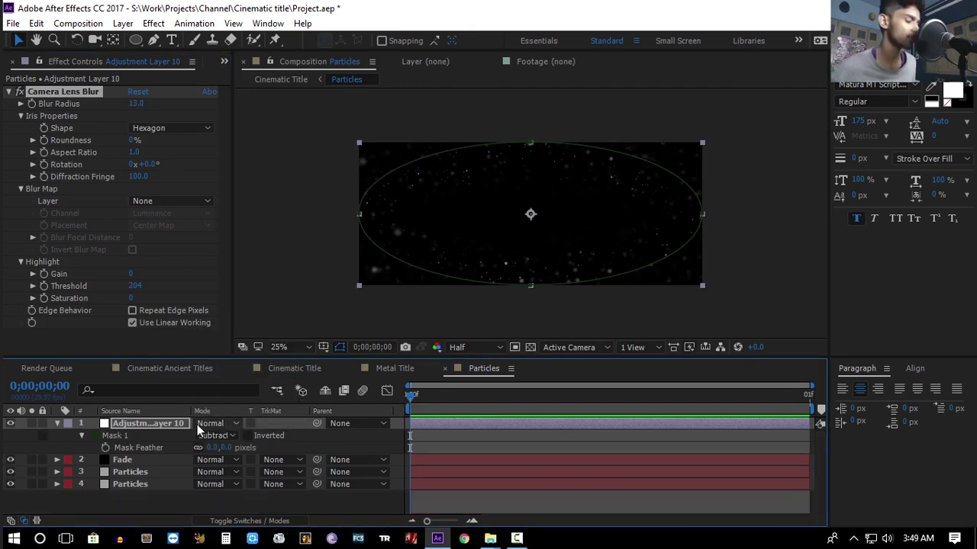
{"action": "left_click_drag", "start_coordinate": [221, 448], "coordinate": [305, 447]}
{"action": "left_click", "coordinate": [317, 442]}
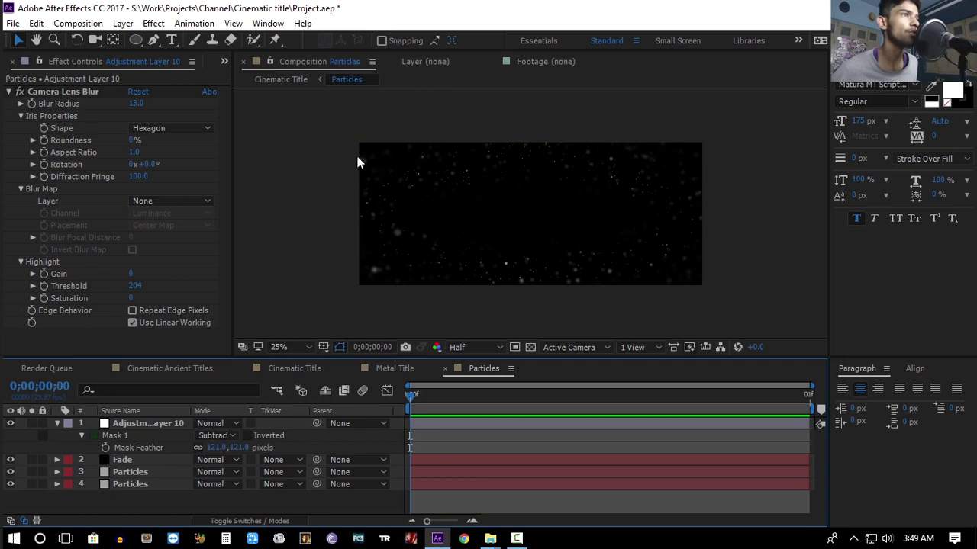
{"action": "left_click", "coordinate": [283, 368]}
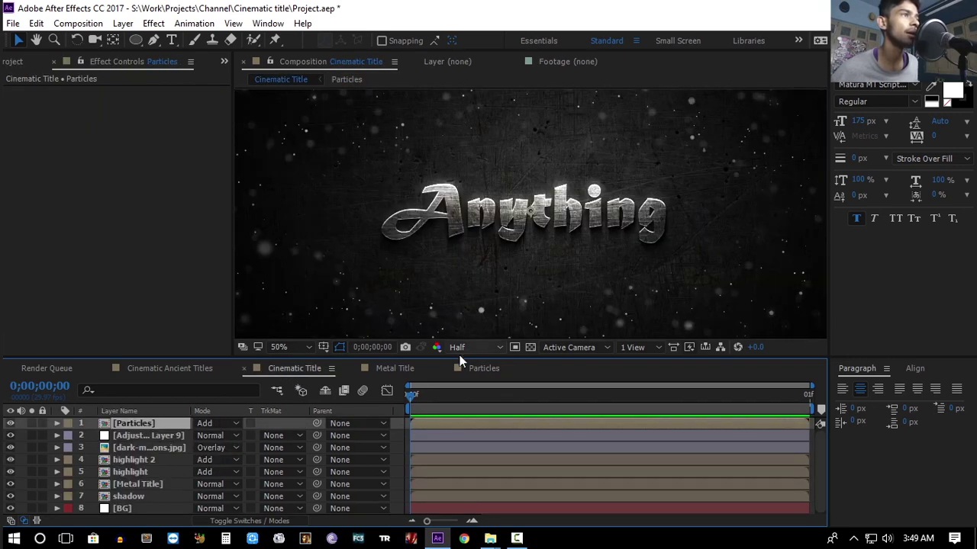
- Soften the Particles oval mask feather further, then preview the Cinematic Title composition
{"action": "left_click", "coordinate": [484, 369]}
{"action": "left_click_drag", "start_coordinate": [217, 448], "coordinate": [197, 450]}
{"action": "left_click", "coordinate": [294, 369]}
{"action": "key", "text": "grave"}
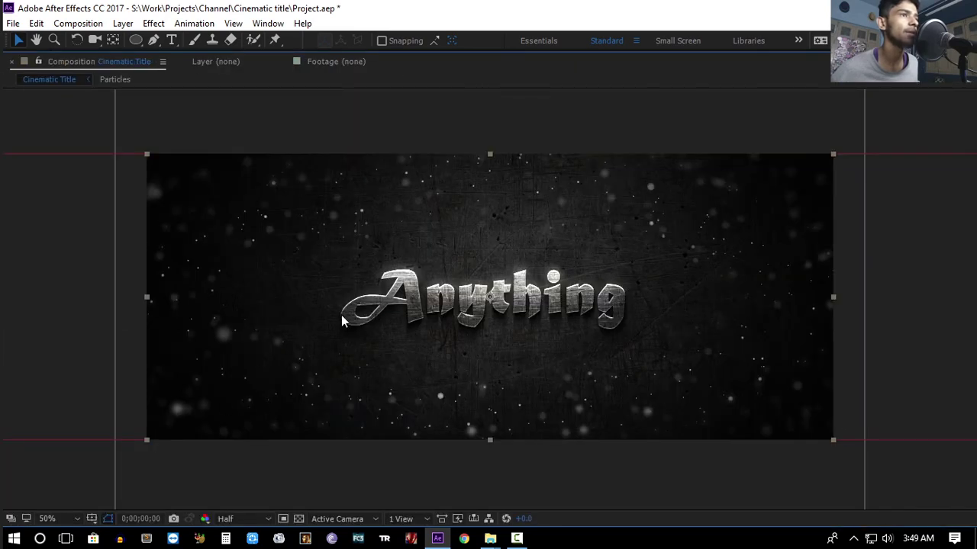
{"action": "key", "text": "grave"}
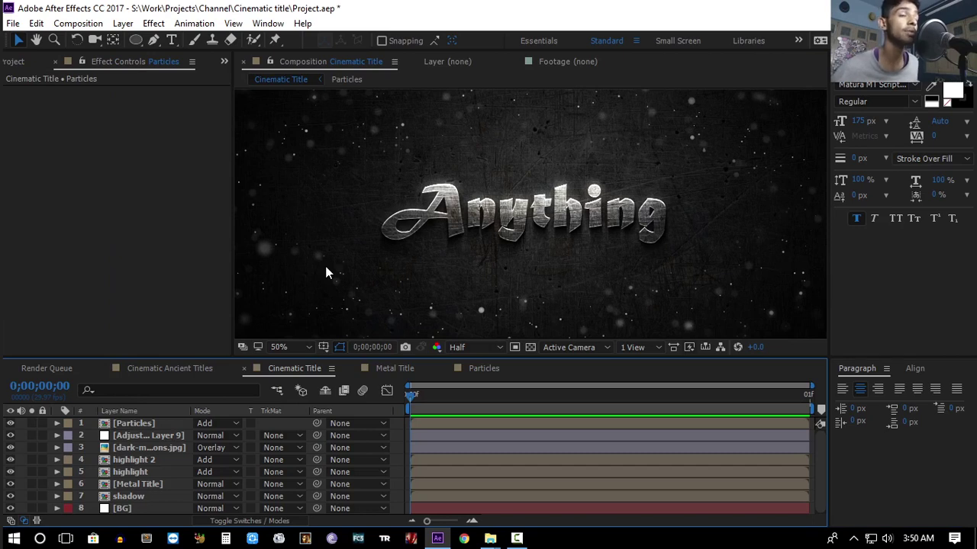
- Add a new top adjustment layer named CC
{"action": "right_click", "coordinate": [19, 449]}
{"action": "mouse_move", "coordinate": [76, 319]}
{"action": "left_click", "coordinate": [272, 422]}
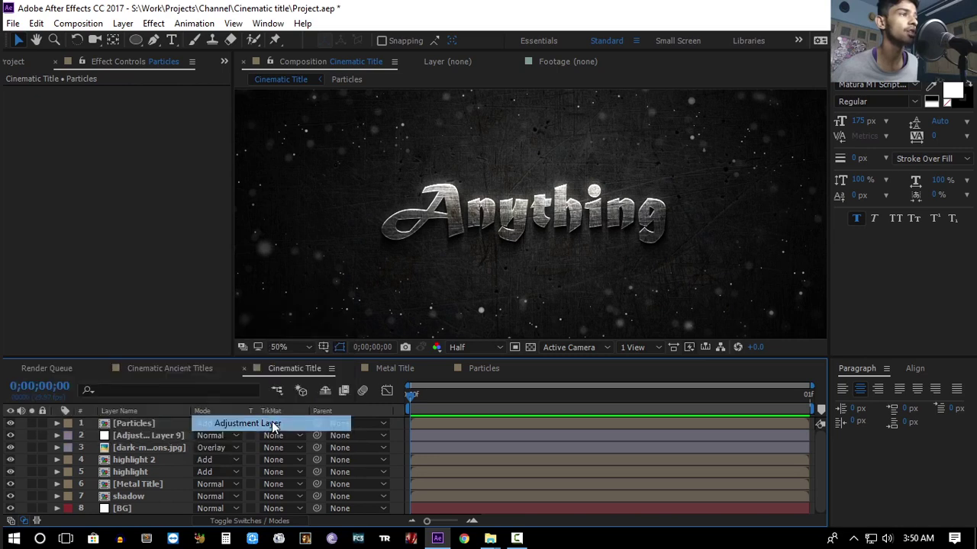
{"action": "key", "text": "Return"}
{"action": "type", "text": "CC"}
{"action": "key", "text": "Return"}
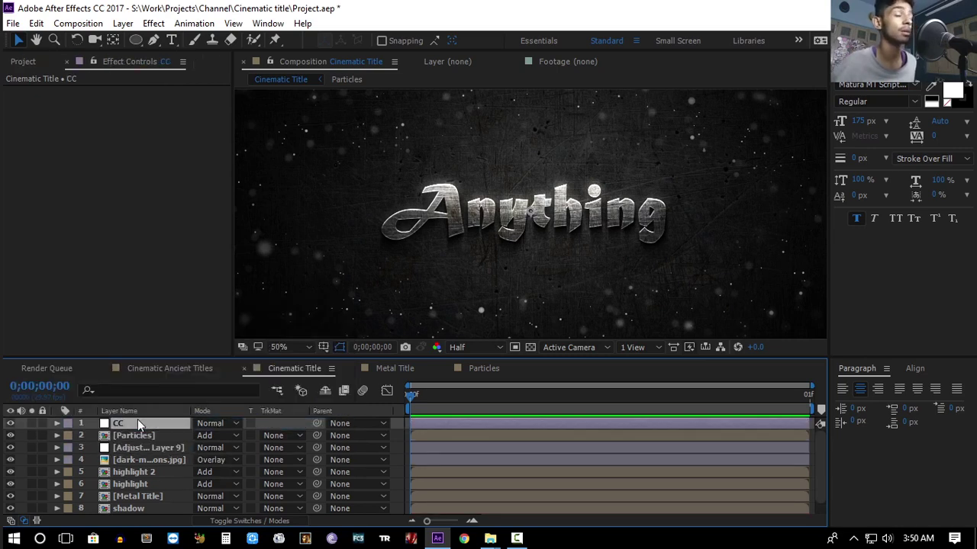
- Apply Hue/Saturation to CC with Colorize on: saturation 52, lightness 1, hue 219°
{"action": "left_click", "coordinate": [153, 23]}
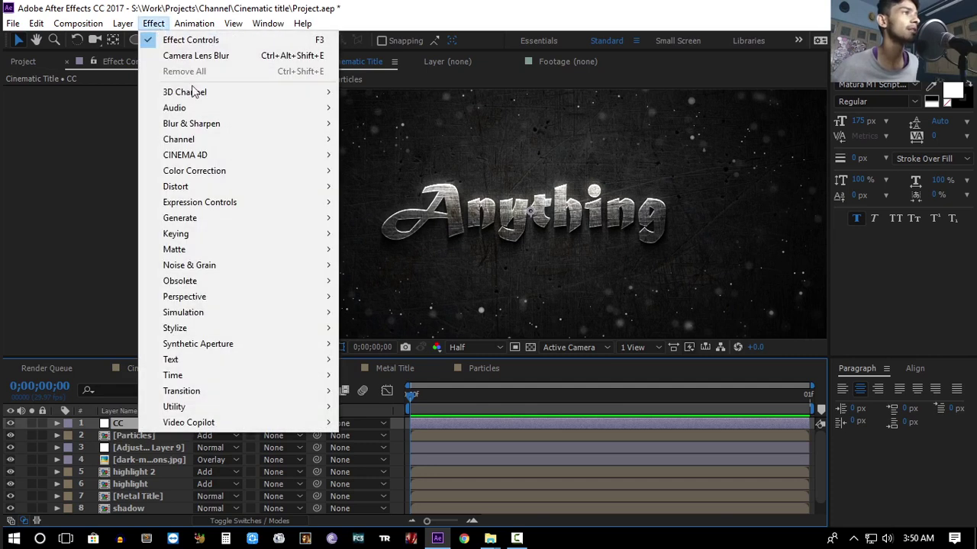
{"action": "mouse_move", "coordinate": [209, 170]}
{"action": "left_click", "coordinate": [388, 365]}
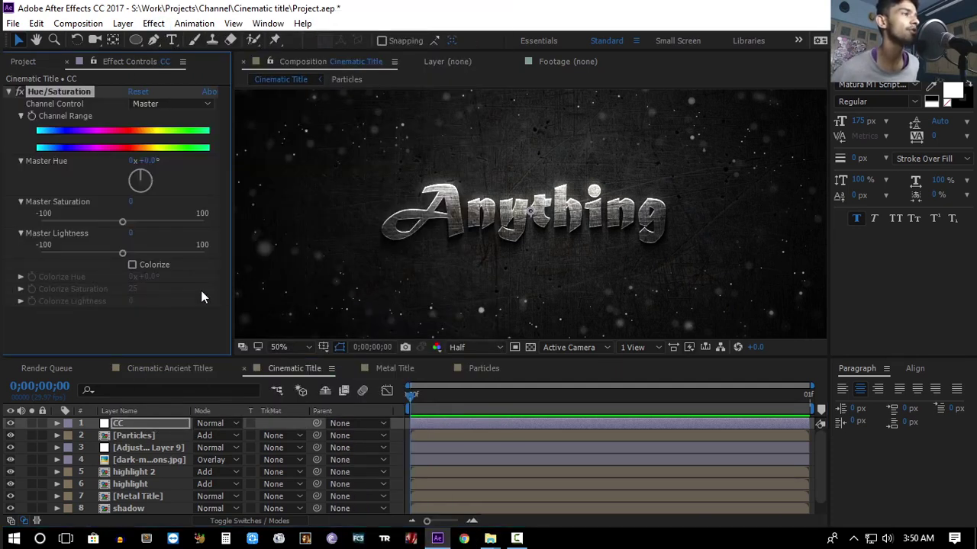
{"action": "left_click", "coordinate": [133, 266]}
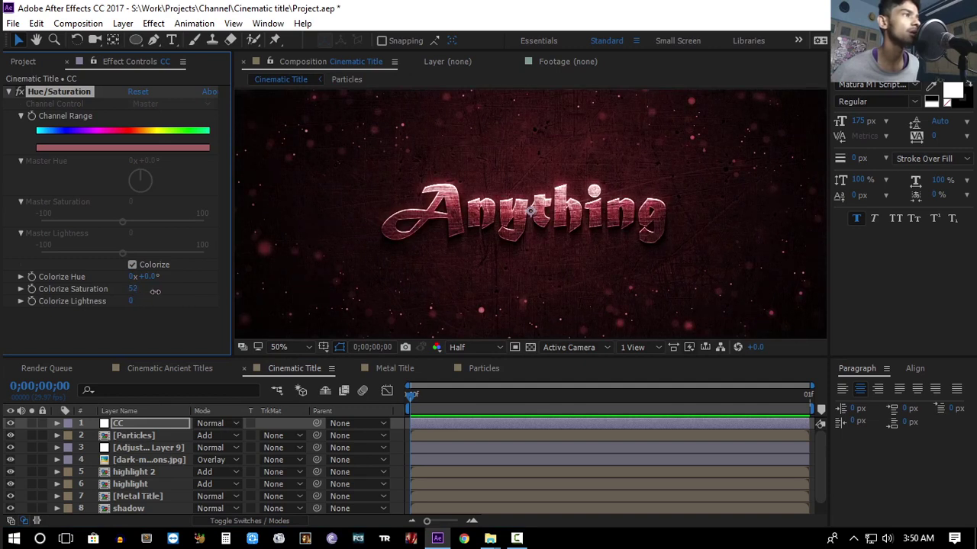
{"action": "left_click_drag", "start_coordinate": [155, 292], "coordinate": [169, 324]}
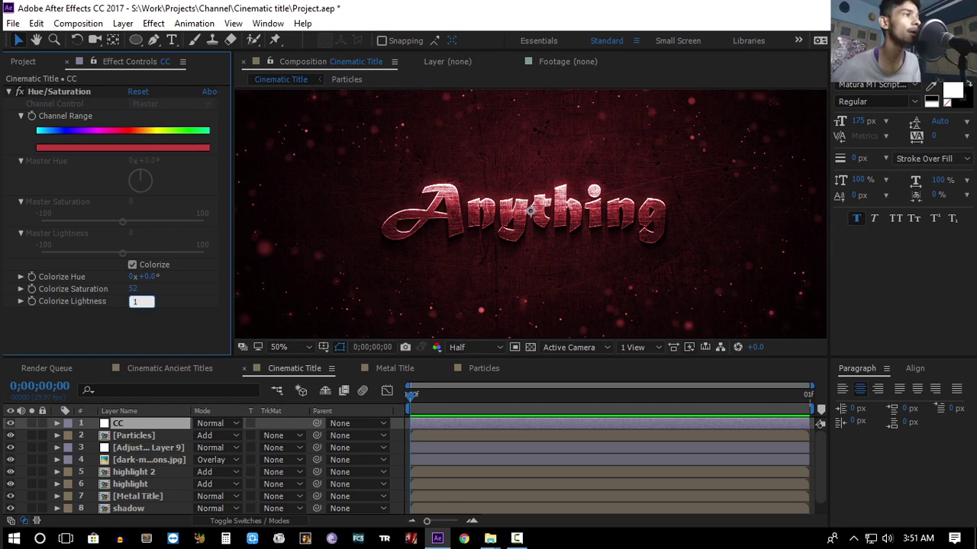
{"action": "left_click_drag", "start_coordinate": [133, 305], "coordinate": [133, 306]}
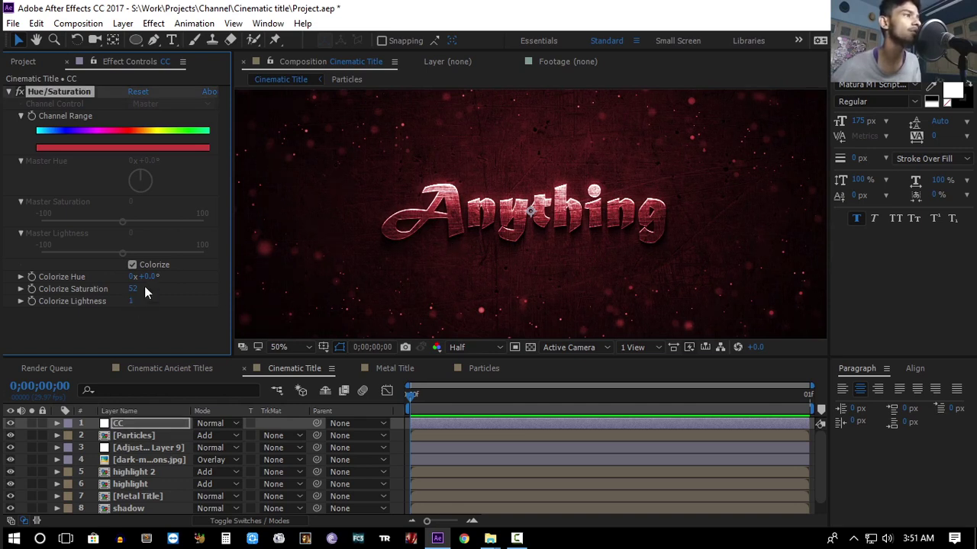
{"action": "left_click_drag", "start_coordinate": [155, 277], "coordinate": [316, 285]}
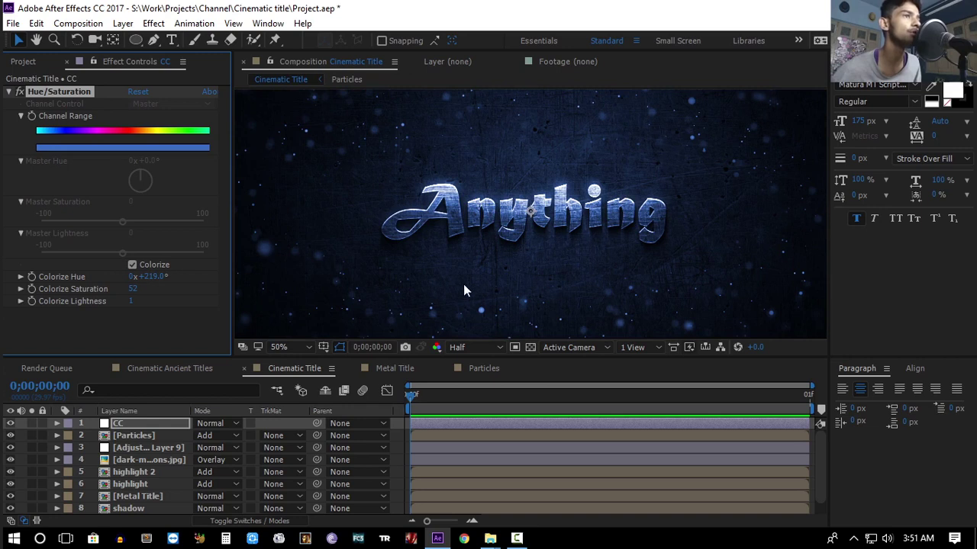
{"action": "left_click", "coordinate": [440, 385]}
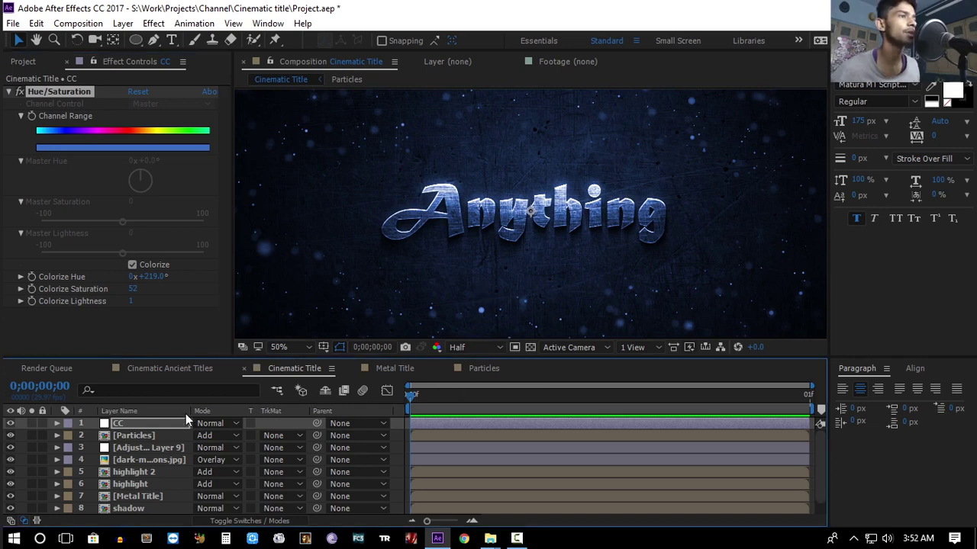
- In the Particles comp, apply Curves to the bottom Particles layer
{"action": "left_click", "coordinate": [187, 435]}
{"action": "left_click", "coordinate": [484, 369]}
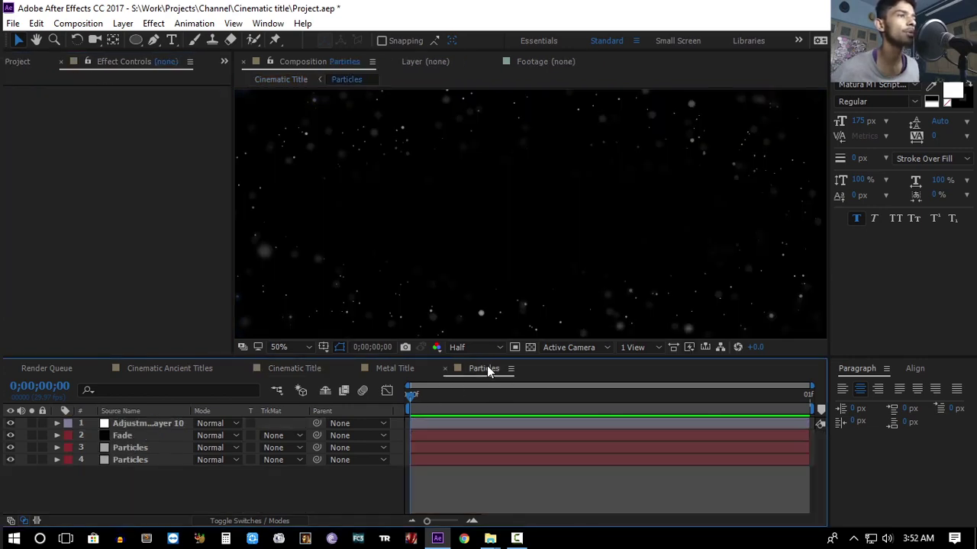
{"action": "left_click", "coordinate": [138, 449]}
{"action": "left_click", "coordinate": [137, 460]}
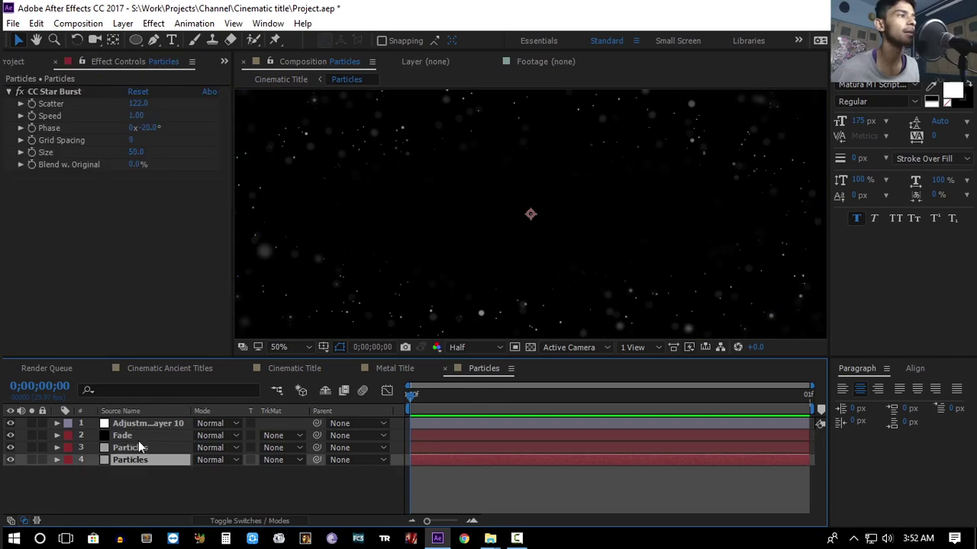
{"action": "left_click", "coordinate": [153, 23]}
{"action": "mouse_move", "coordinate": [204, 177]}
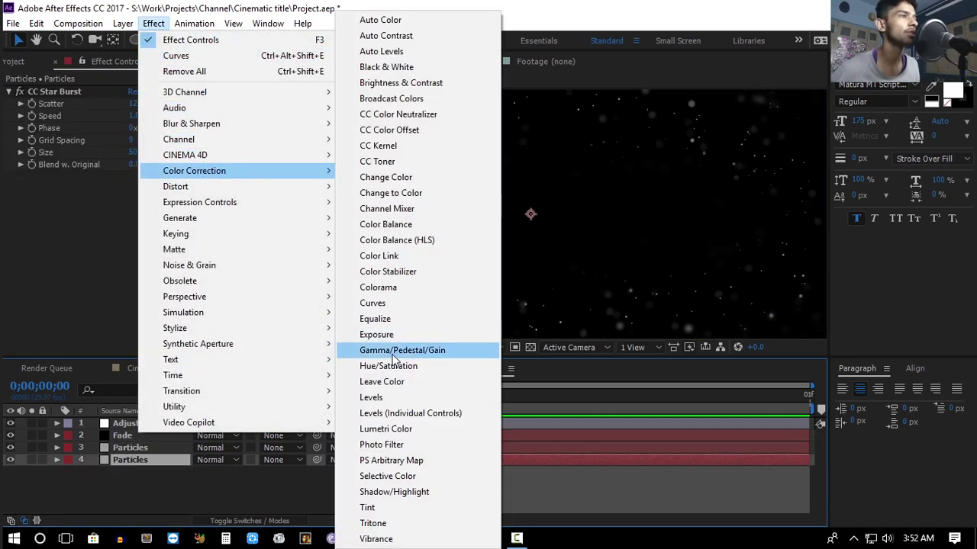
{"action": "left_click", "coordinate": [372, 304]}
- Bow the RGB and Alpha curves upward, then return to Cinematic Title
{"action": "left_click_drag", "start_coordinate": [113, 235], "coordinate": [108, 213]}
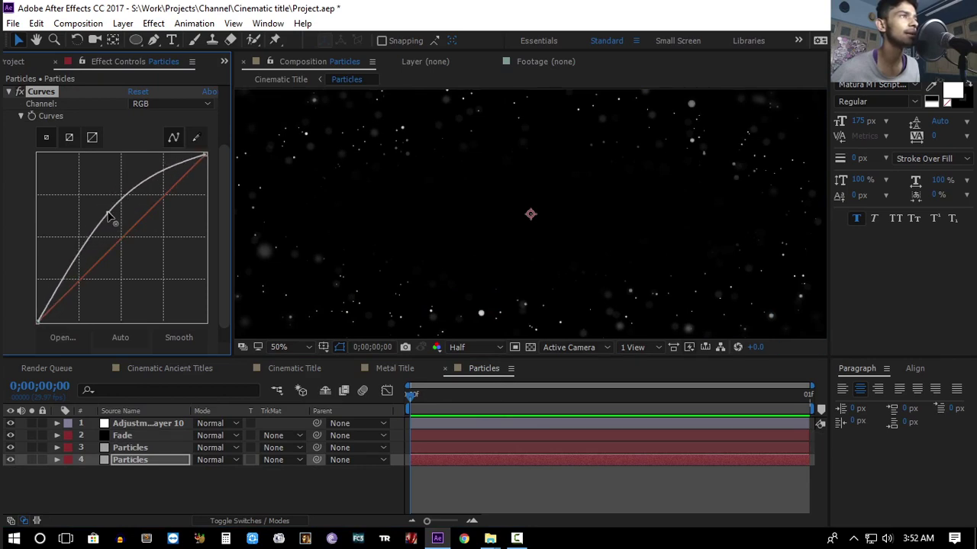
{"action": "left_click", "coordinate": [183, 103]}
{"action": "left_click", "coordinate": [177, 184]}
{"action": "left_click_drag", "start_coordinate": [140, 226], "coordinate": [115, 224]}
{"action": "left_click", "coordinate": [281, 367]}
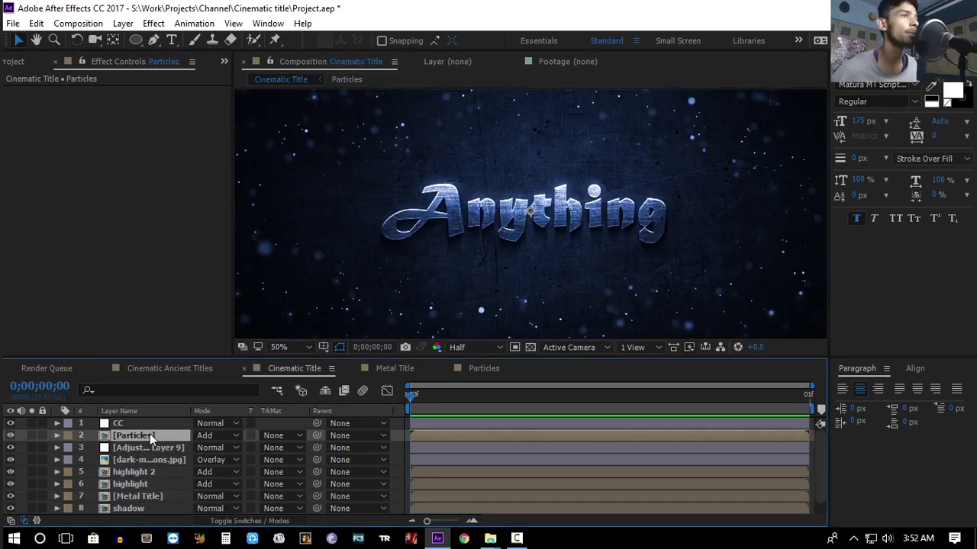
- Move the Particles layer below Adjustment Layer 9 and preview the result
{"action": "left_click_drag", "start_coordinate": [122, 439], "coordinate": [125, 451]}
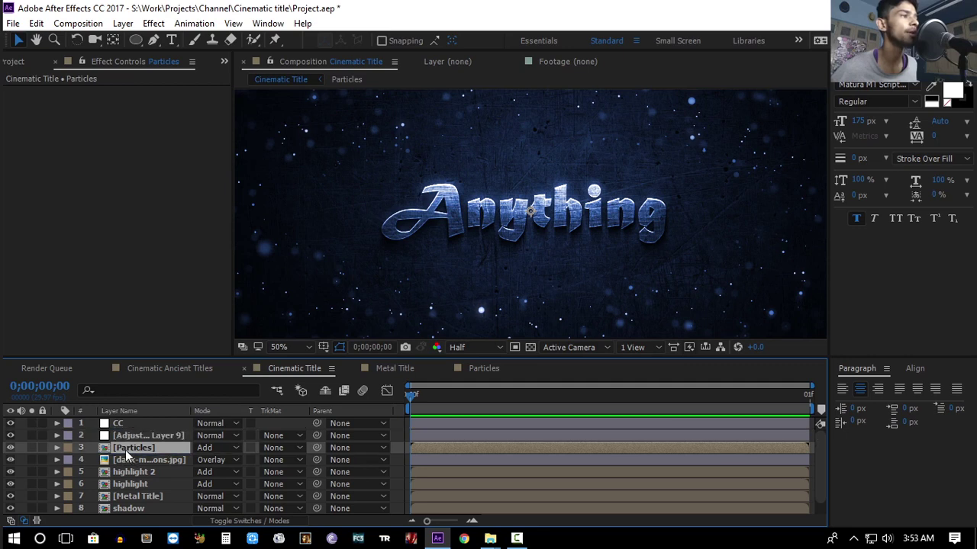
{"action": "scroll", "coordinate": [411, 225], "scroll_direction": "down", "scroll_amount": 1}
{"action": "scroll", "coordinate": [411, 225], "scroll_direction": "up", "scroll_amount": 1}
{"action": "key", "text": "grave"}
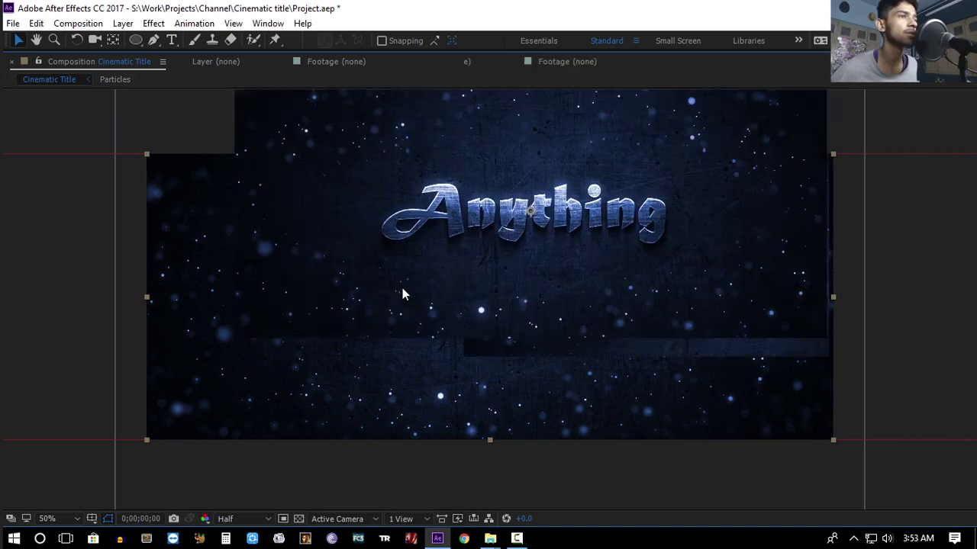
{"action": "key", "text": "ctrl+shift+a"}
{"action": "key", "text": "grave"}
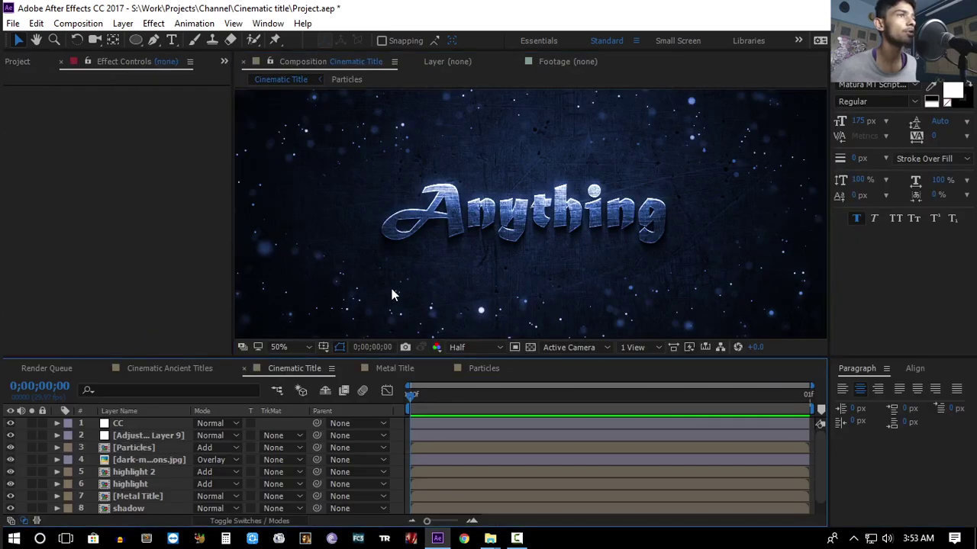
- Add a new top adjustment layer with Curves pulled down to darken the composition
{"action": "right_click", "coordinate": [23, 429]}
{"action": "mouse_move", "coordinate": [114, 292]}
{"action": "left_click", "coordinate": [294, 425]}
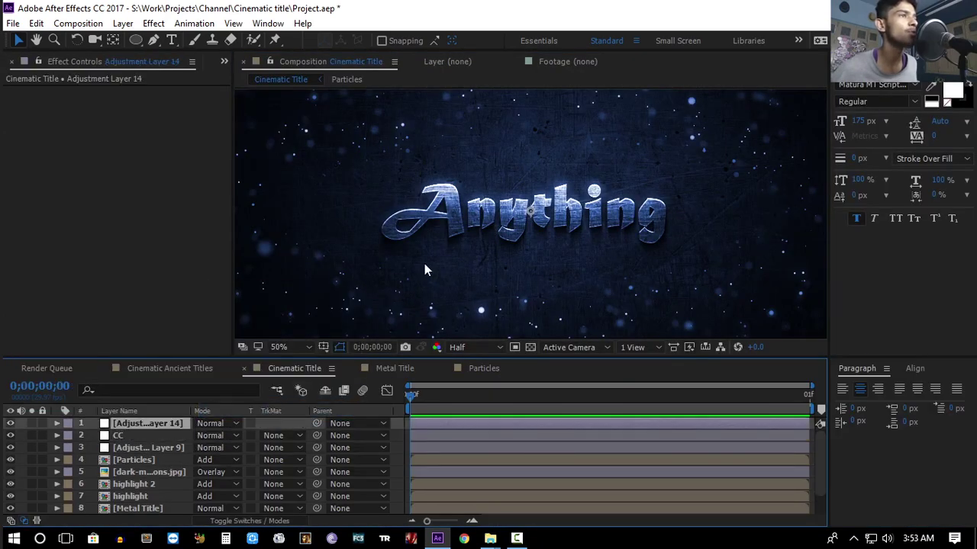
{"action": "key", "text": "comma"}
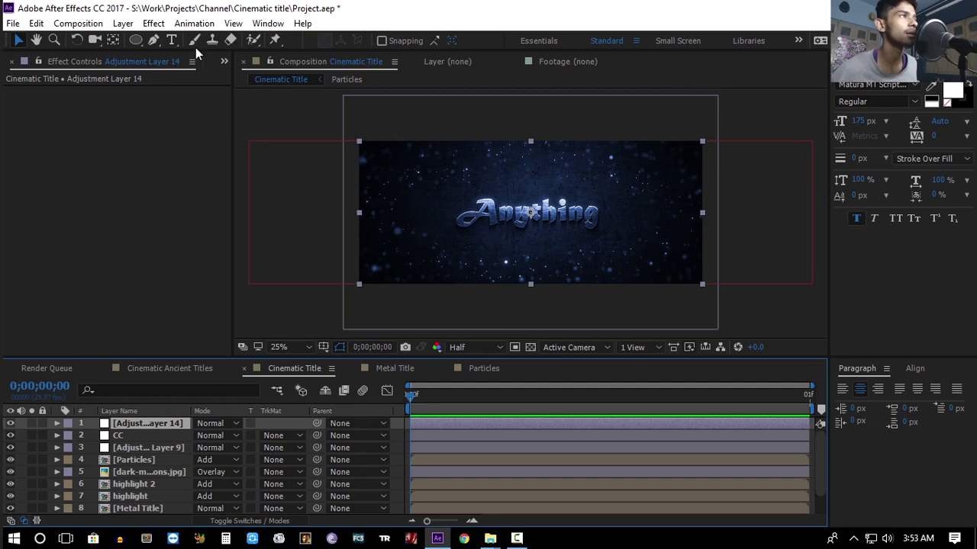
{"action": "left_click", "coordinate": [152, 24]}
{"action": "mouse_move", "coordinate": [208, 172]}
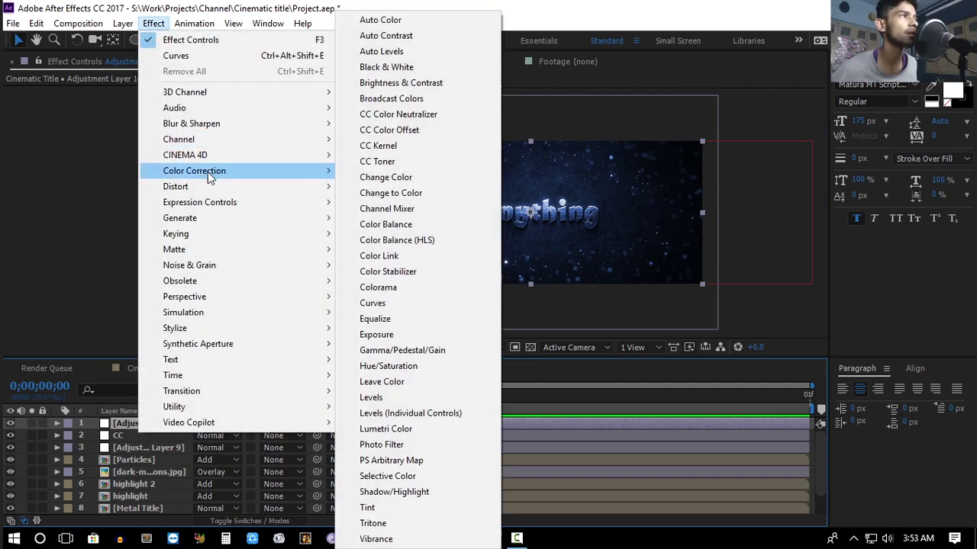
{"action": "left_click", "coordinate": [374, 303]}
{"action": "left_click_drag", "start_coordinate": [123, 237], "coordinate": [134, 253]}
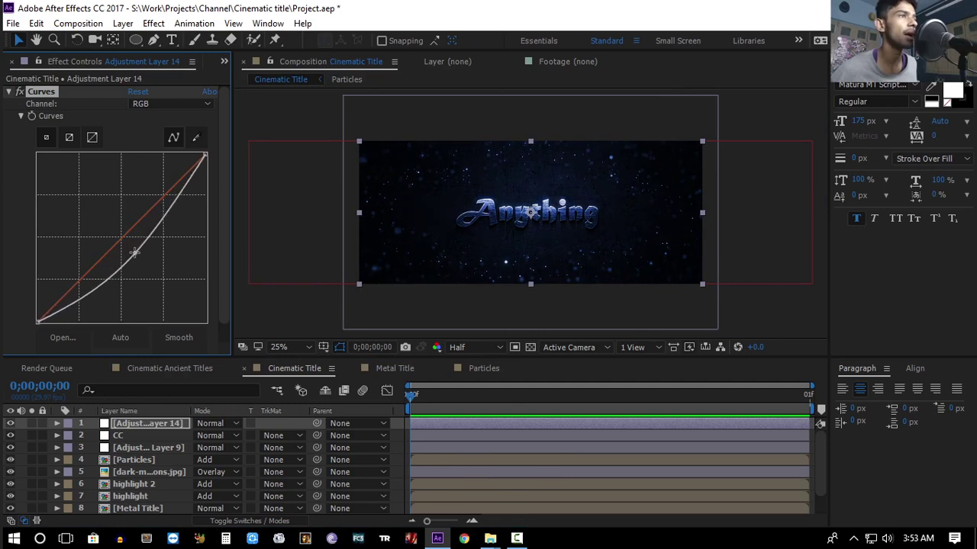
- Mask the darkening with a Subtract ellipse feathered about 274 px, then compare before and after
{"action": "double_click", "coordinate": [137, 42]}
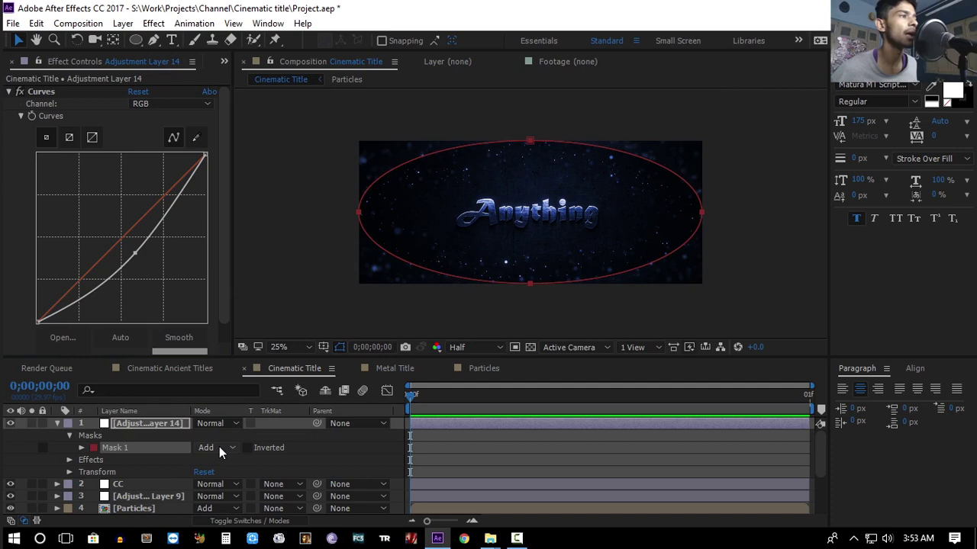
{"action": "left_click", "coordinate": [219, 446]}
{"action": "left_click", "coordinate": [223, 369]}
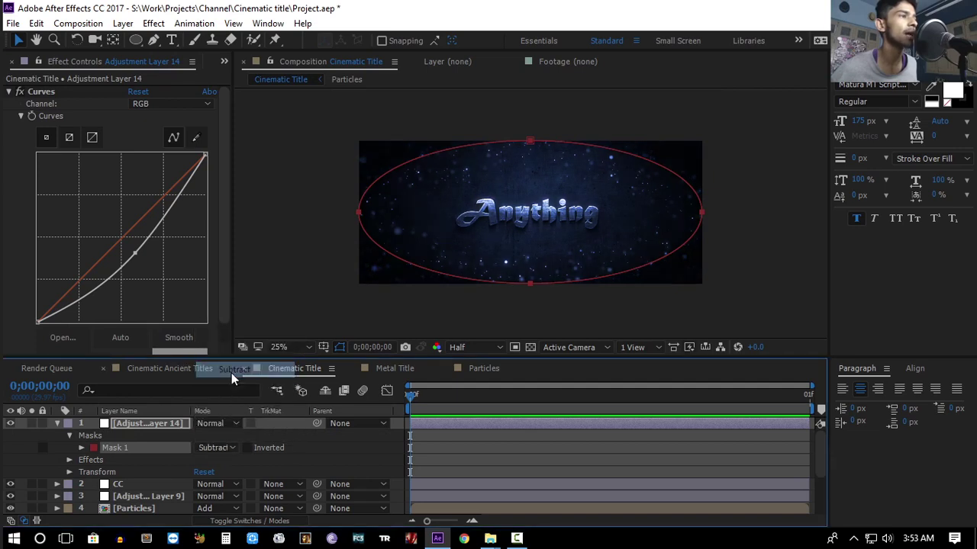
{"action": "key", "text": "f"}
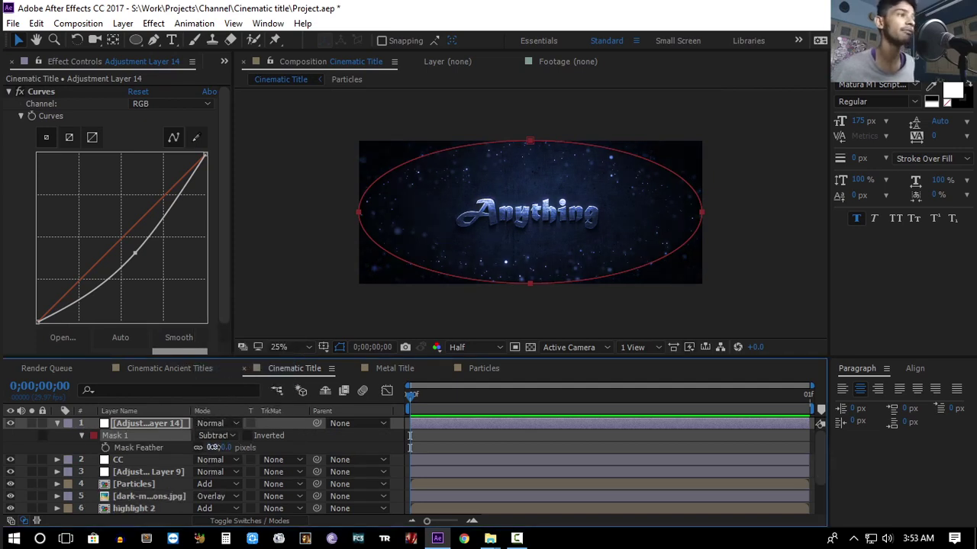
{"action": "left_click_drag", "start_coordinate": [222, 447], "coordinate": [298, 446]}
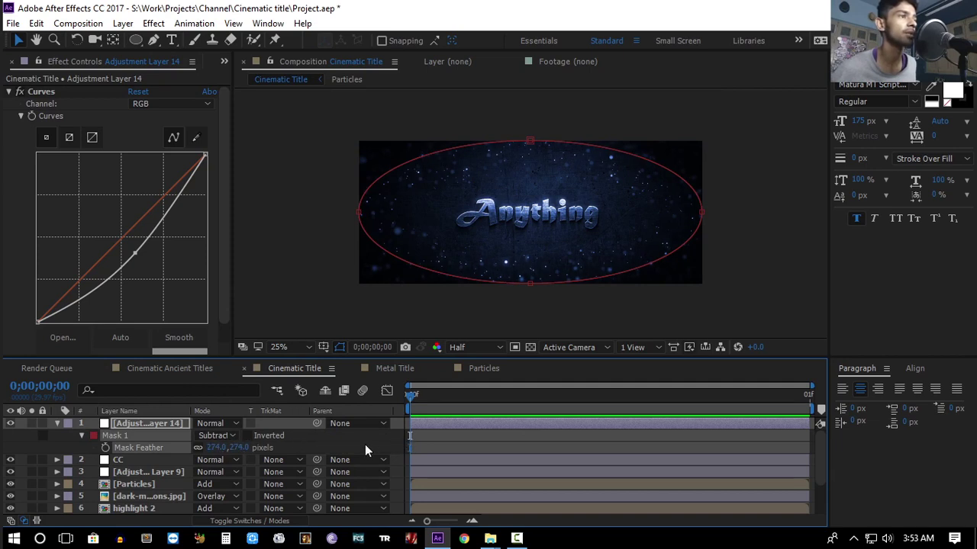
{"action": "left_click", "coordinate": [371, 449]}
{"action": "left_click", "coordinate": [10, 423]}
{"action": "left_click", "coordinate": [57, 422]}
{"action": "key", "text": "period"}
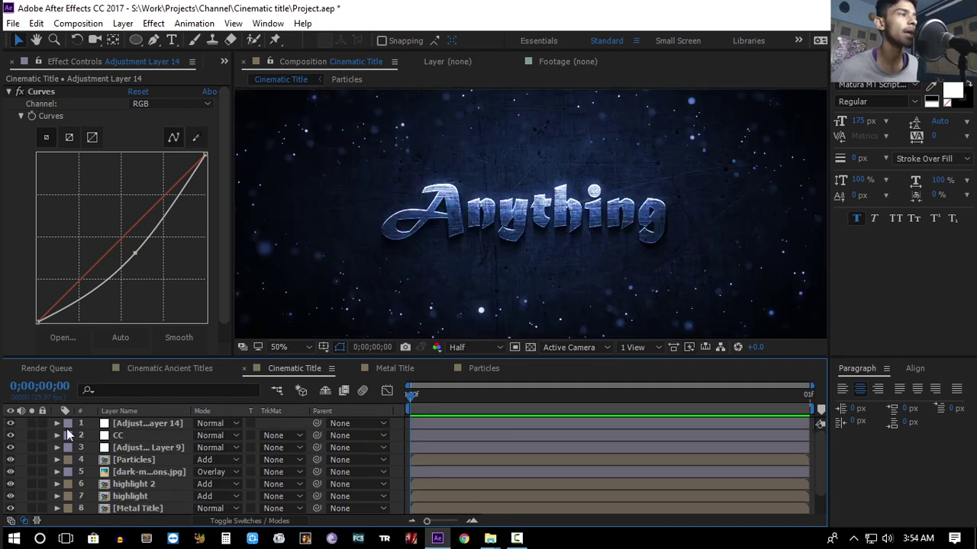
- Apply a gentle S-shaped Curves adjustment to the CC layer
{"action": "left_click", "coordinate": [122, 435]}
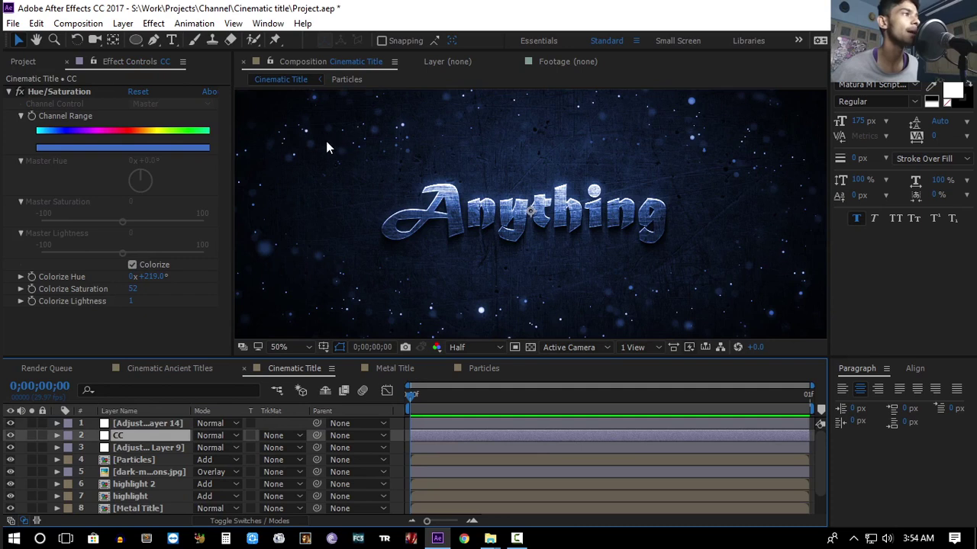
{"action": "left_click", "coordinate": [153, 23]}
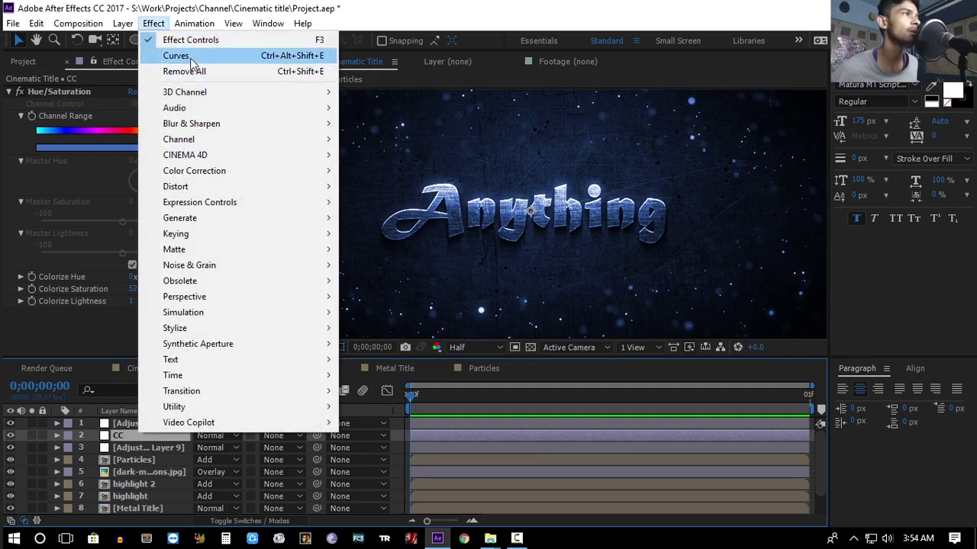
{"action": "left_click", "coordinate": [177, 56]}
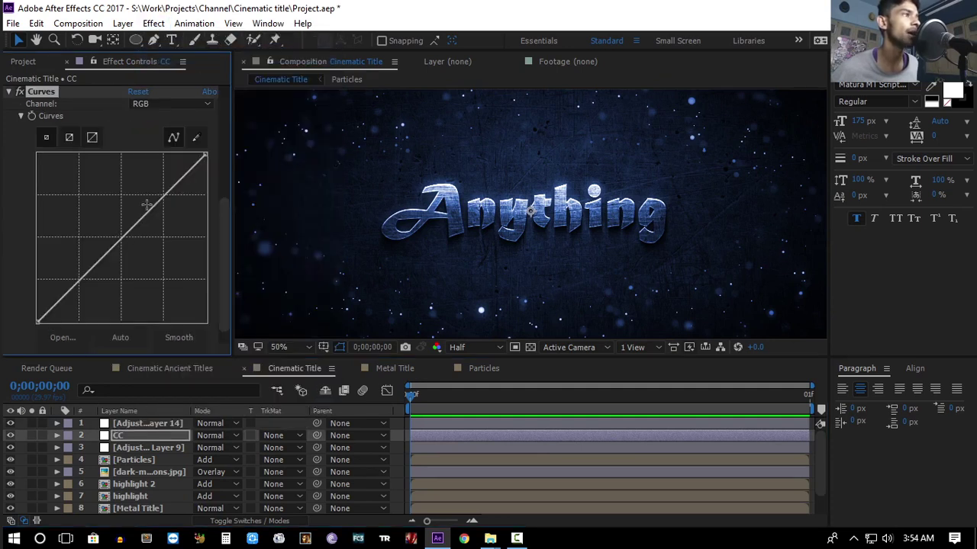
{"action": "left_click_drag", "start_coordinate": [149, 205], "coordinate": [150, 208]}
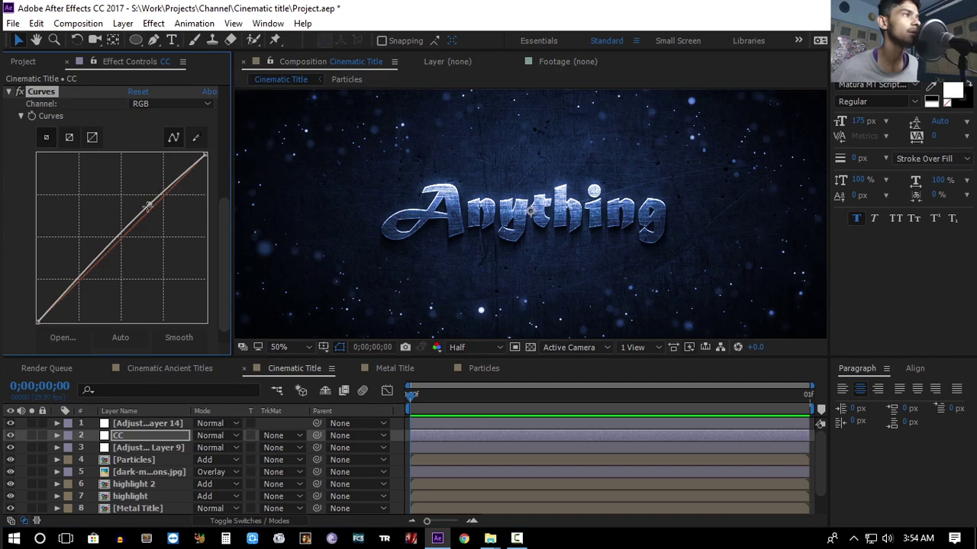
{"action": "left_click_drag", "start_coordinate": [105, 248], "coordinate": [93, 269]}
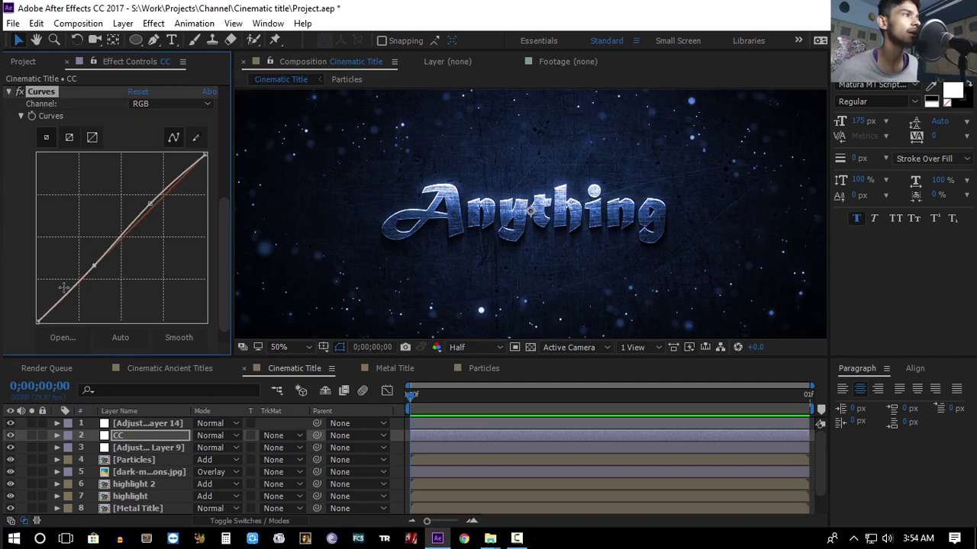
{"action": "left_click_drag", "start_coordinate": [66, 301], "coordinate": [67, 299]}
- Lower the CC layer's Colorize Saturation to 47
{"action": "scroll", "coordinate": [120, 296], "scroll_direction": "up", "scroll_amount": 5}
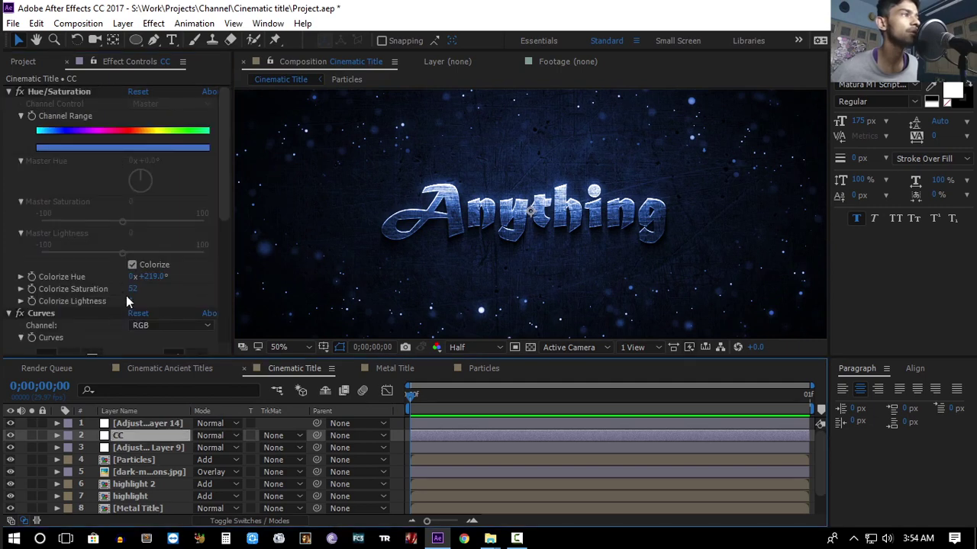
{"action": "left_click_drag", "start_coordinate": [128, 291], "coordinate": [125, 291]}
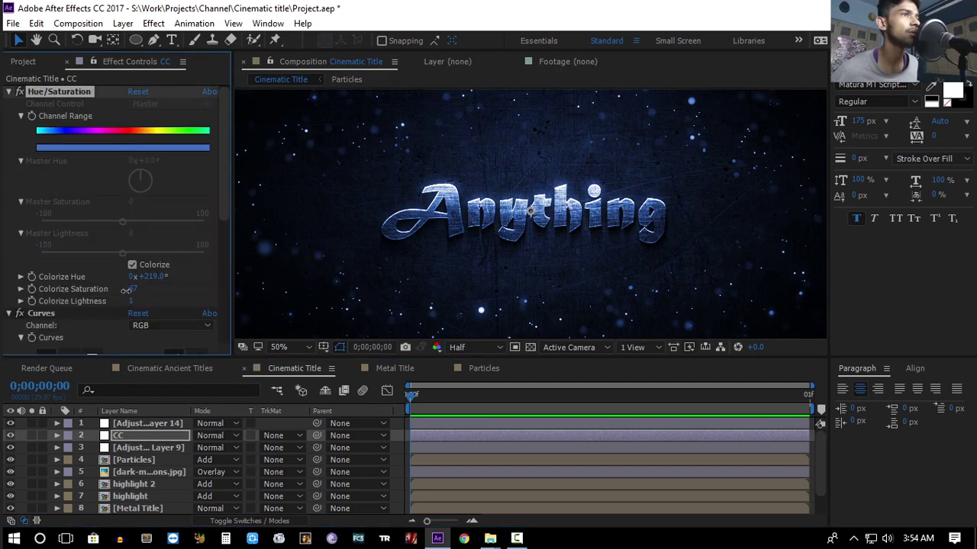
{"action": "left_click", "coordinate": [20, 433]}
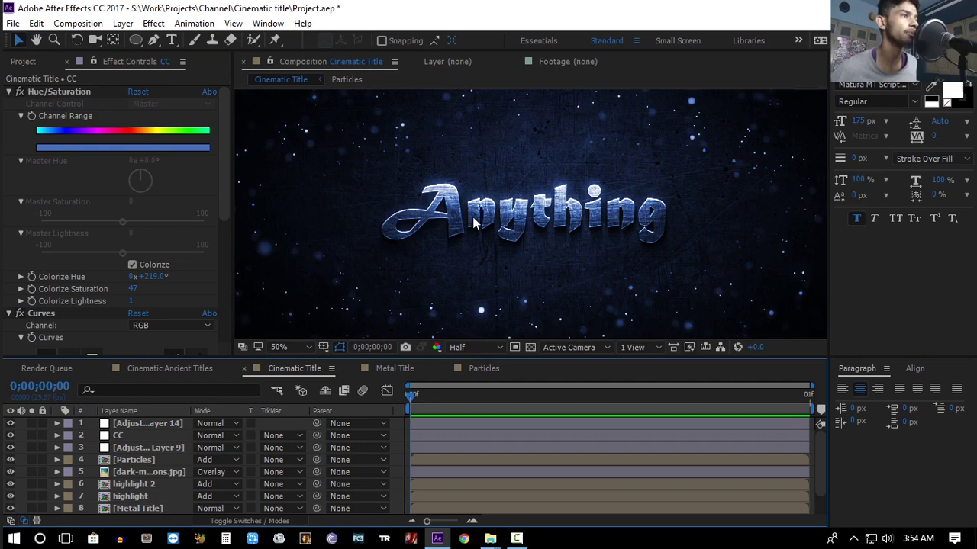
- In the Text precomp inside Metal Title, retype the title 'Anything' as 'Jumanji'
{"action": "left_click", "coordinate": [476, 268]}
{"action": "left_click", "coordinate": [378, 368]}
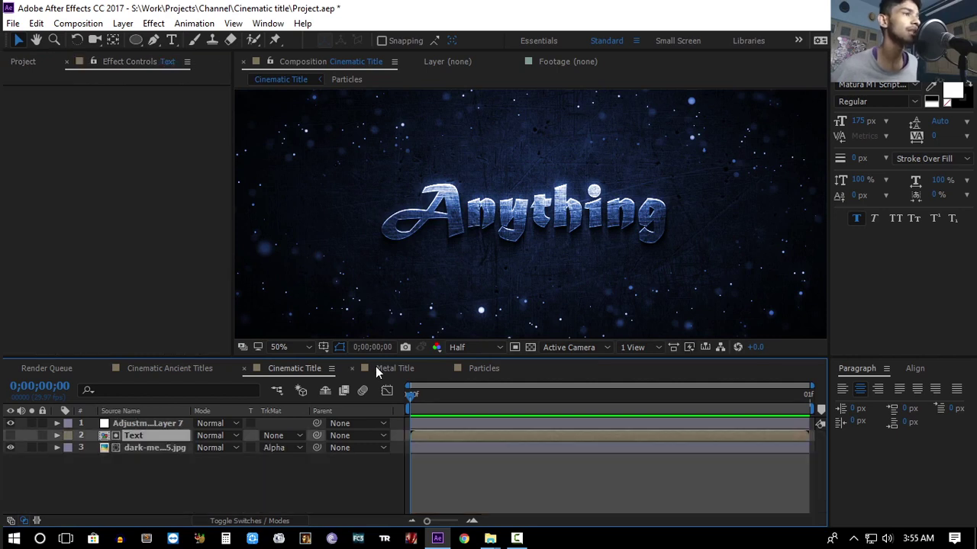
{"action": "double_click", "coordinate": [143, 436]}
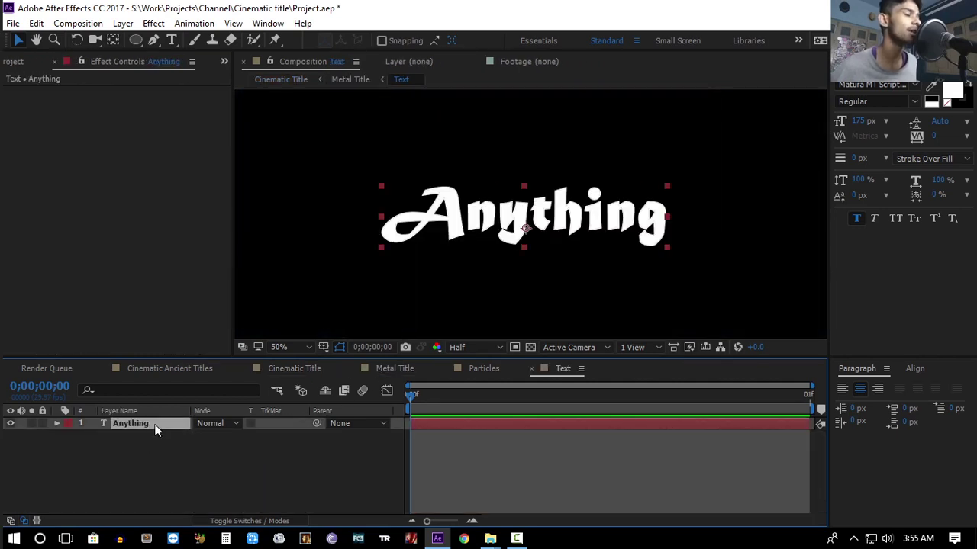
{"action": "double_click", "coordinate": [146, 427]}
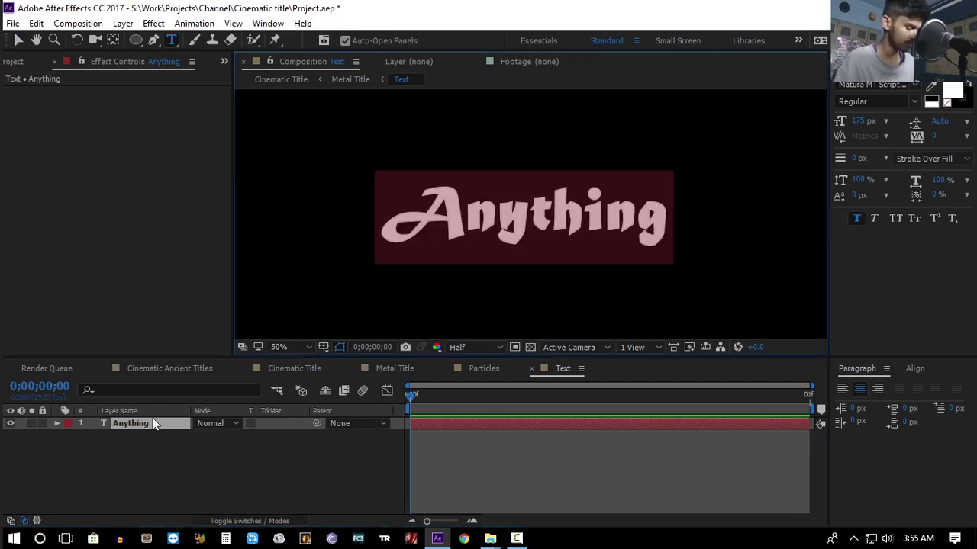
{"action": "type", "text": "Jumanji"}
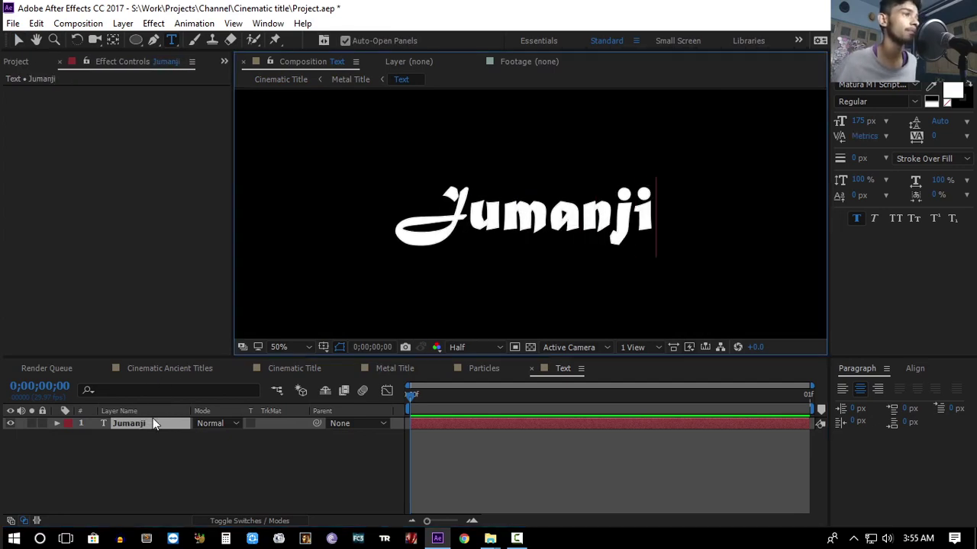
- Set the CC layer's Colorize Hue to 29° and Saturation to 32 for a warm brown
{"action": "left_click", "coordinate": [294, 367]}
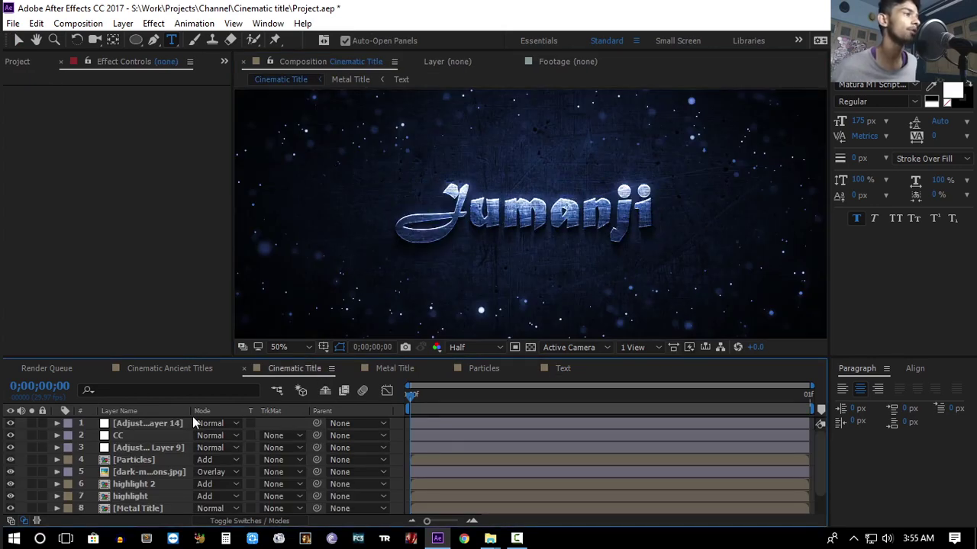
{"action": "left_click", "coordinate": [125, 437]}
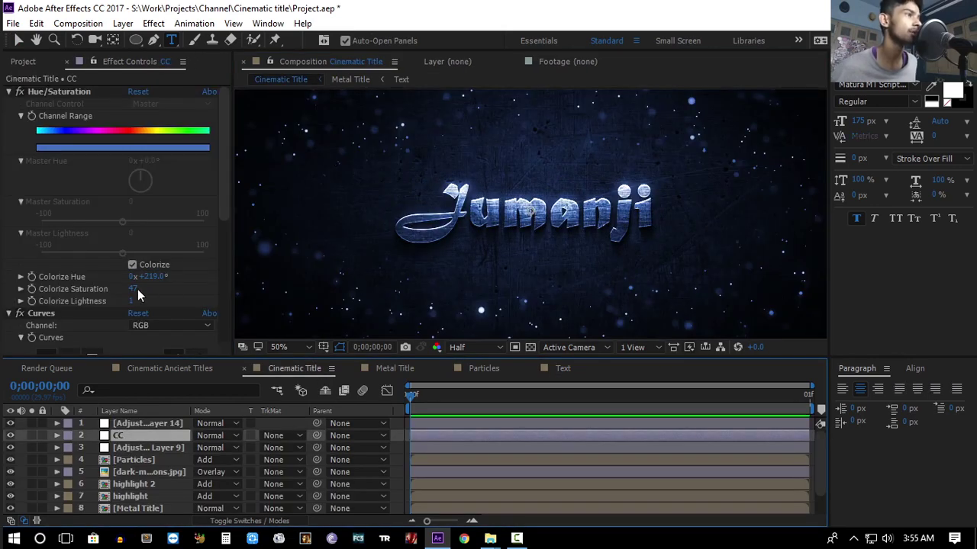
{"action": "left_click_drag", "start_coordinate": [155, 282], "coordinate": [16, 288]}
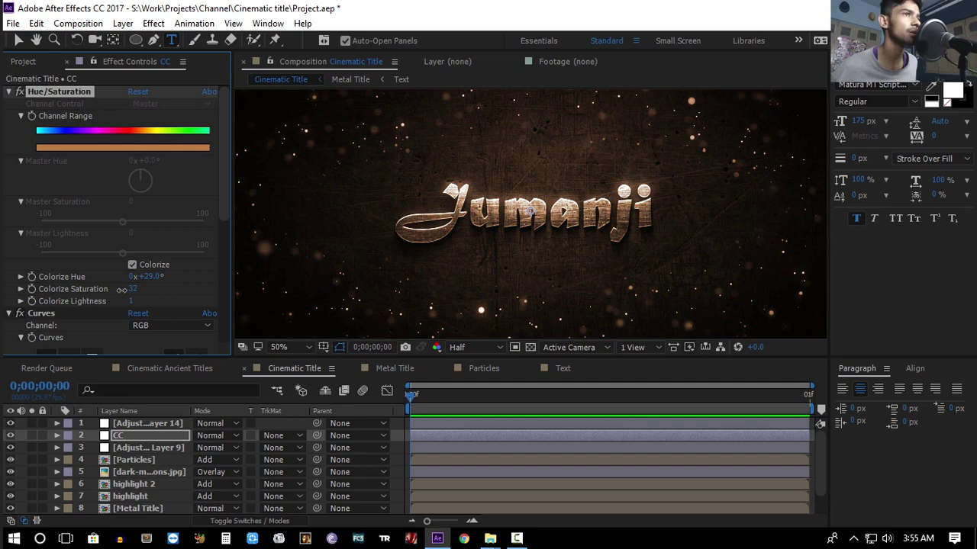
{"action": "key", "text": "v"}
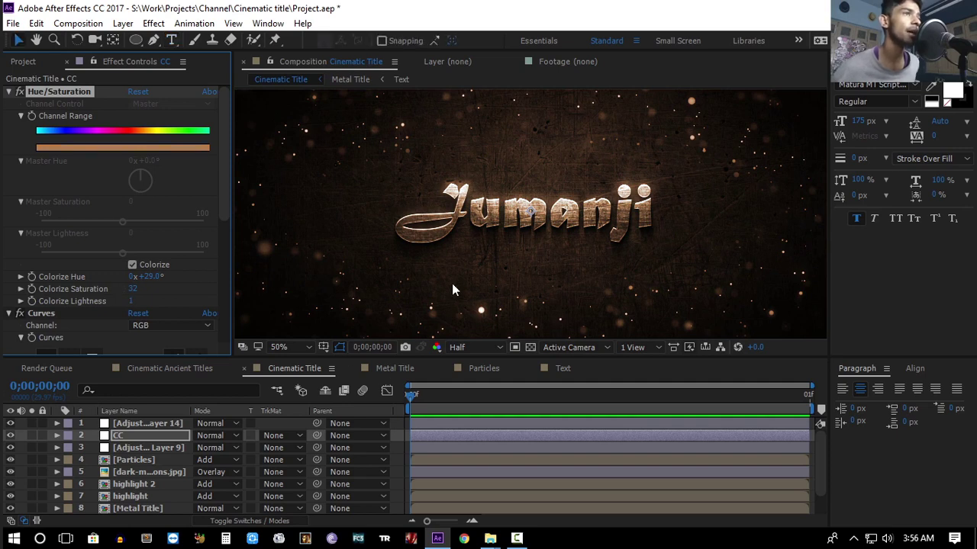
- In Metal Title, add an adjustment layer with a rectangle mask over Jumanji's lower half
{"action": "left_click", "coordinate": [394, 368]}
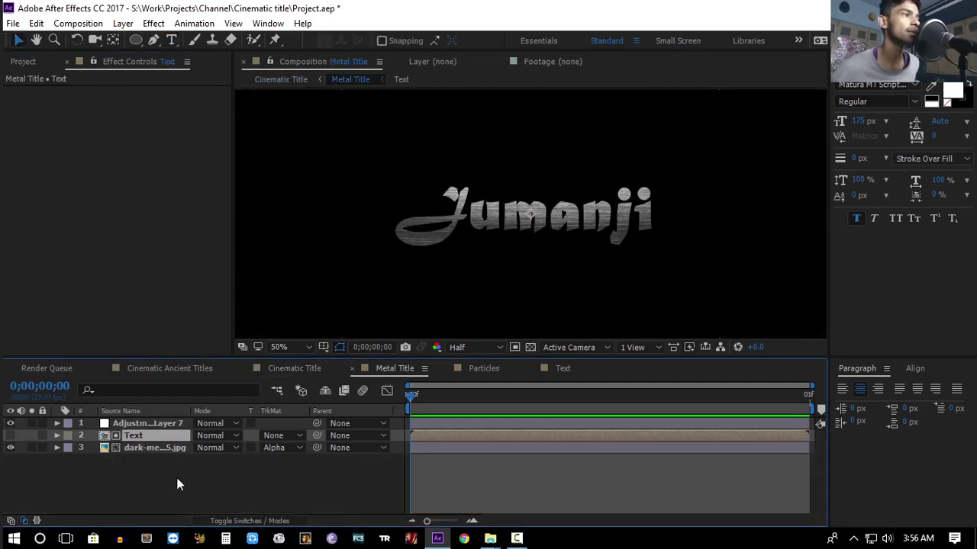
{"action": "right_click", "coordinate": [194, 477]}
{"action": "mouse_move", "coordinate": [257, 344]}
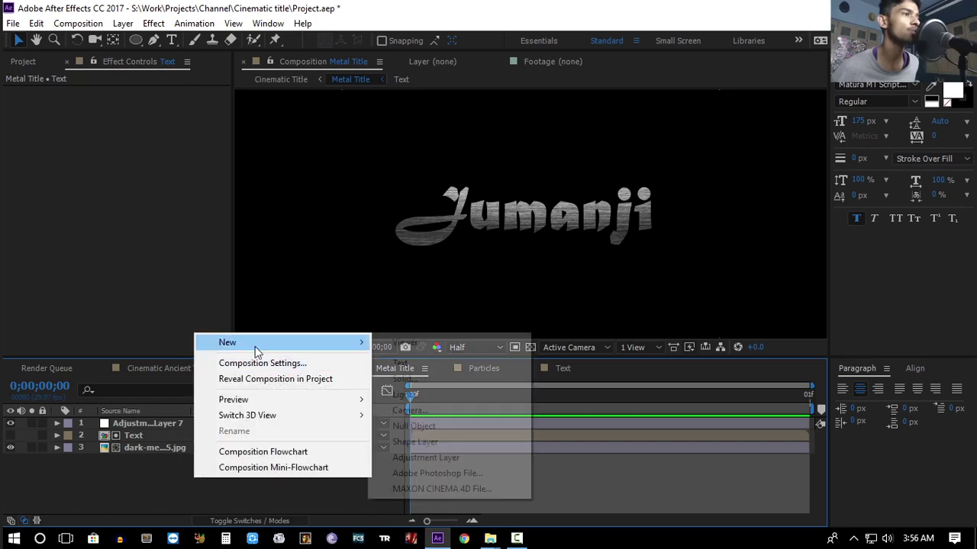
{"action": "left_click", "coordinate": [426, 458]}
{"action": "left_click_drag", "start_coordinate": [136, 43], "coordinate": [180, 42]}
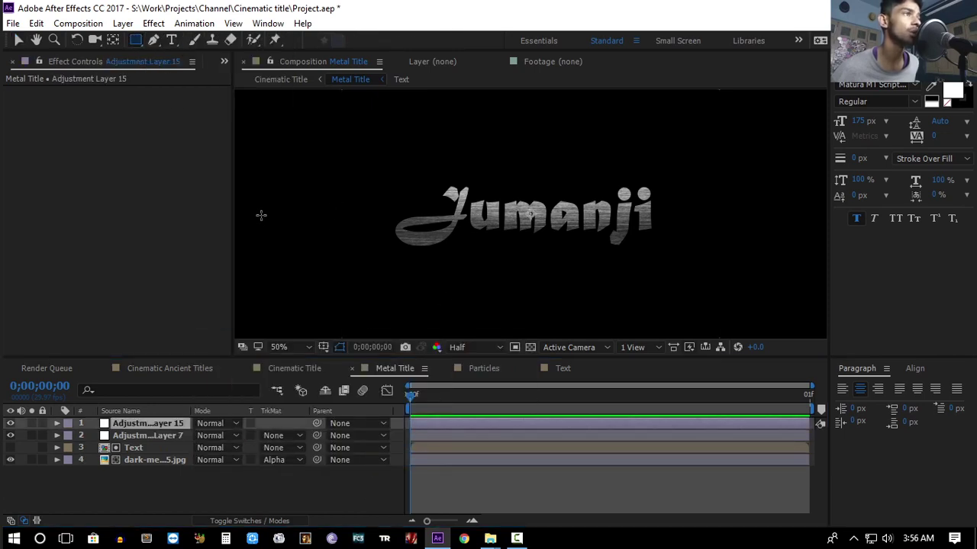
{"action": "left_click_drag", "start_coordinate": [258, 214], "coordinate": [808, 279]}
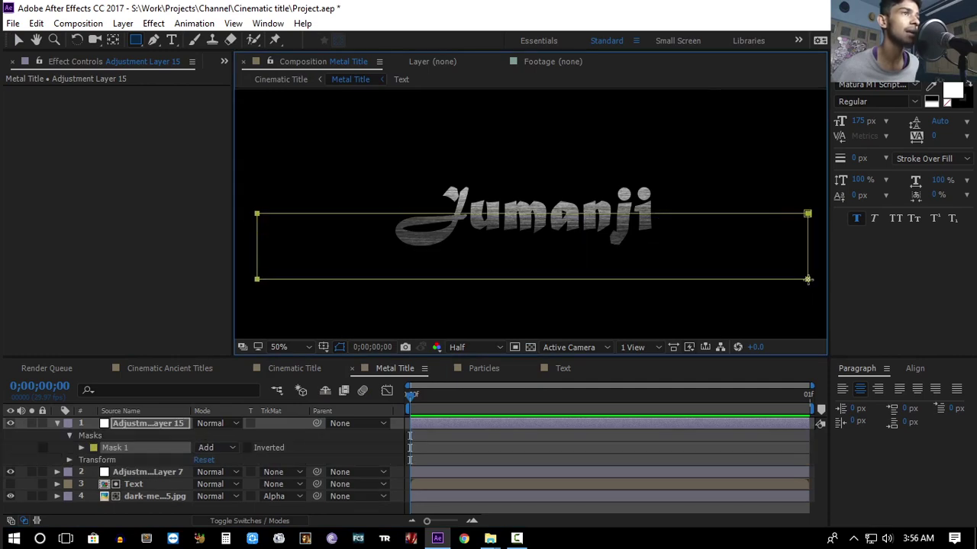
- Apply Curves pulled down, feather the mask 56 px, and return to Cinematic Title
{"action": "left_click", "coordinate": [153, 22]}
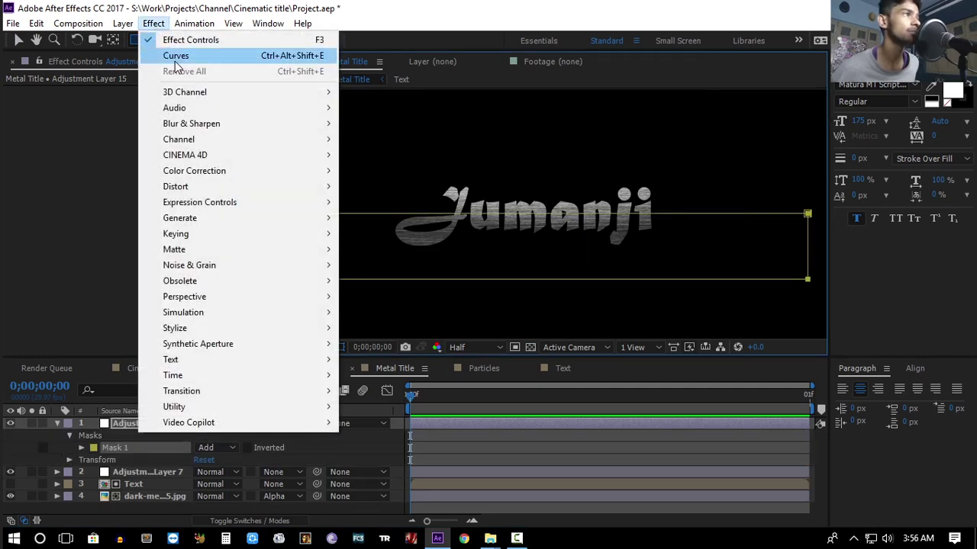
{"action": "left_click", "coordinate": [175, 59]}
{"action": "key", "text": "v"}
{"action": "mouse_move", "coordinate": [122, 242]}
{"action": "left_mouse_down"}
{"action": "mouse_move", "coordinate": [132, 260]}
{"action": "mouse_move", "coordinate": [137, 252]}
{"action": "left_mouse_up"}
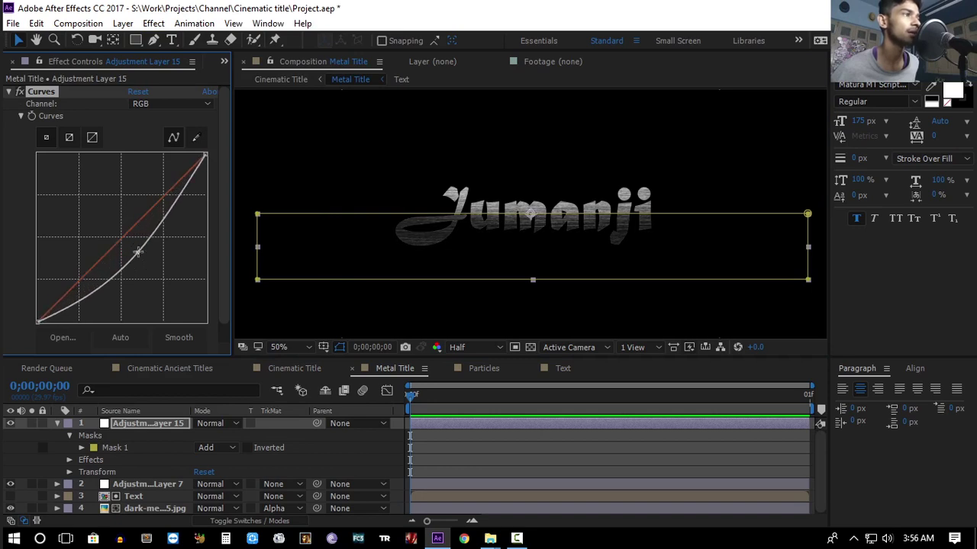
{"action": "left_click", "coordinate": [130, 426]}
{"action": "key", "text": "f"}
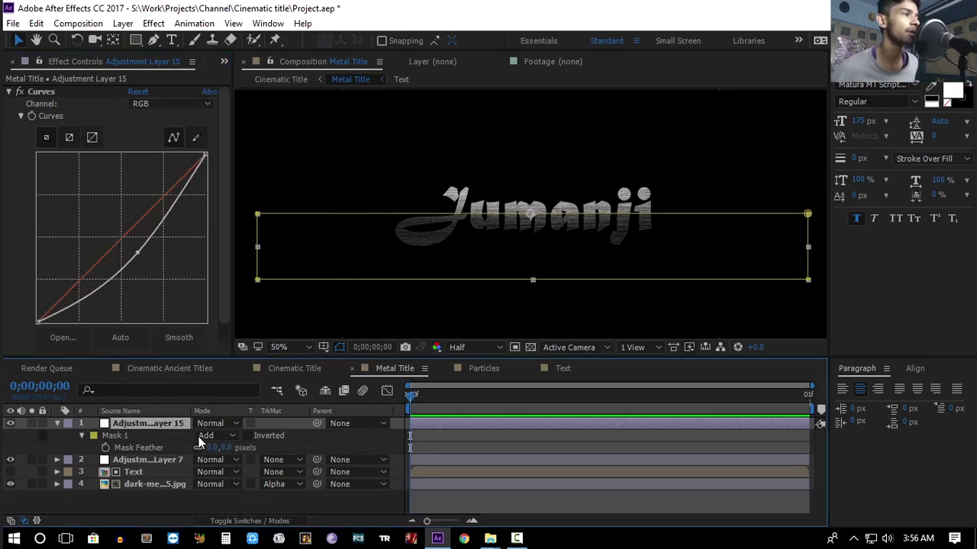
{"action": "left_click_drag", "start_coordinate": [212, 447], "coordinate": [221, 448]}
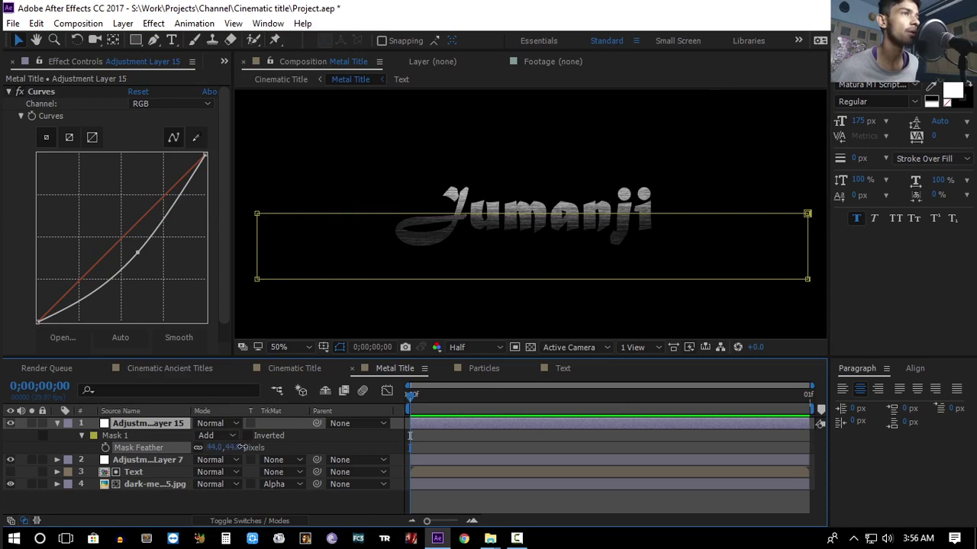
{"action": "left_click", "coordinate": [381, 320]}
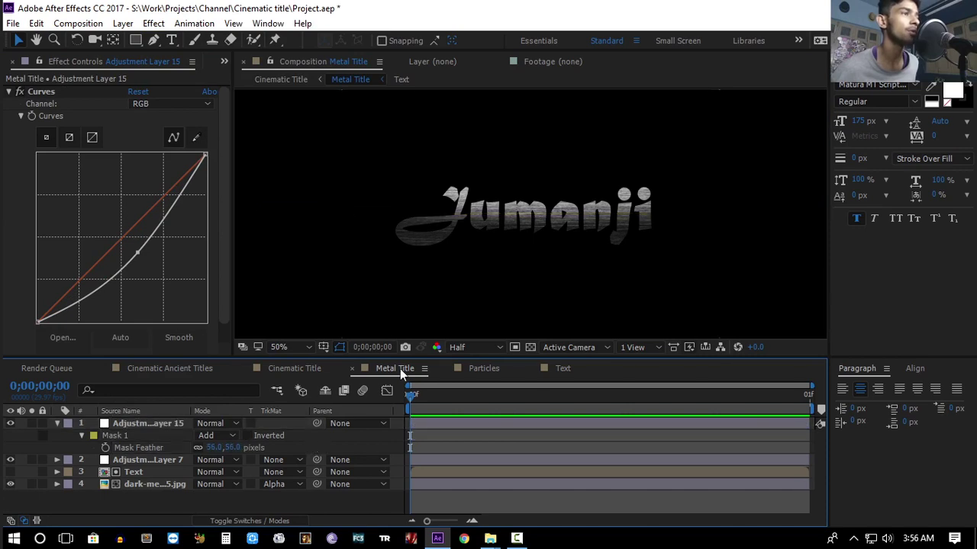
{"action": "left_click", "coordinate": [299, 370]}
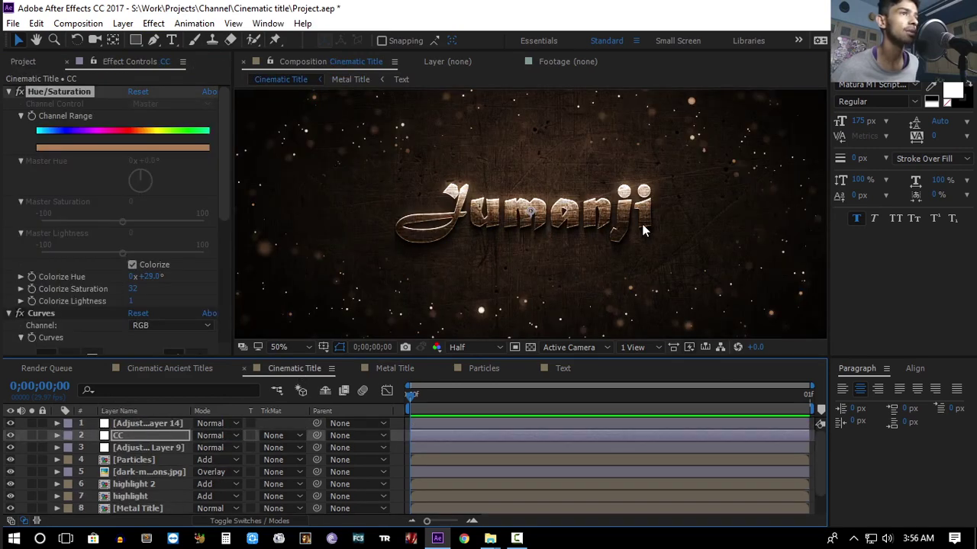
- Create a new black solid layer named Flare
{"action": "left_click", "coordinate": [517, 262]}
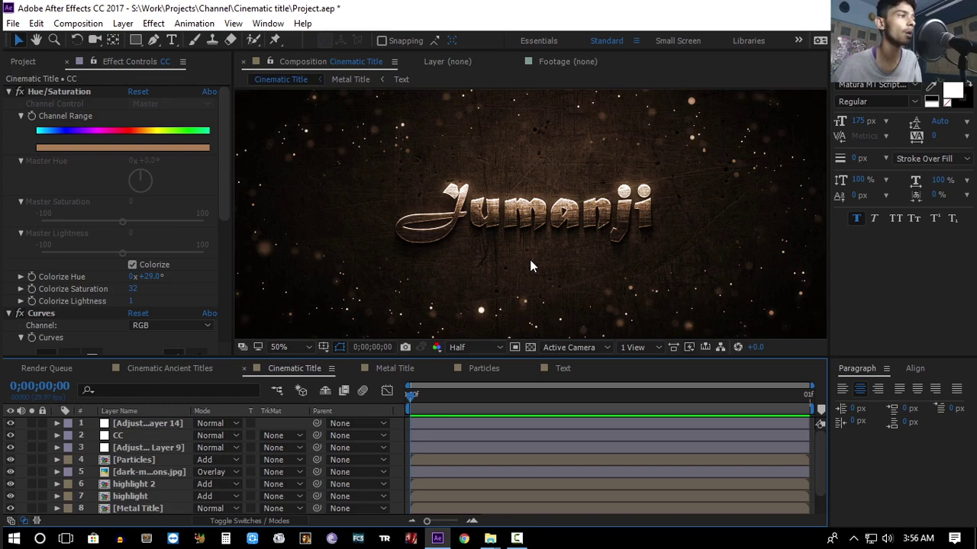
{"action": "right_click", "coordinate": [19, 435]}
{"action": "mouse_move", "coordinate": [76, 300]}
{"action": "left_click", "coordinate": [307, 337]}
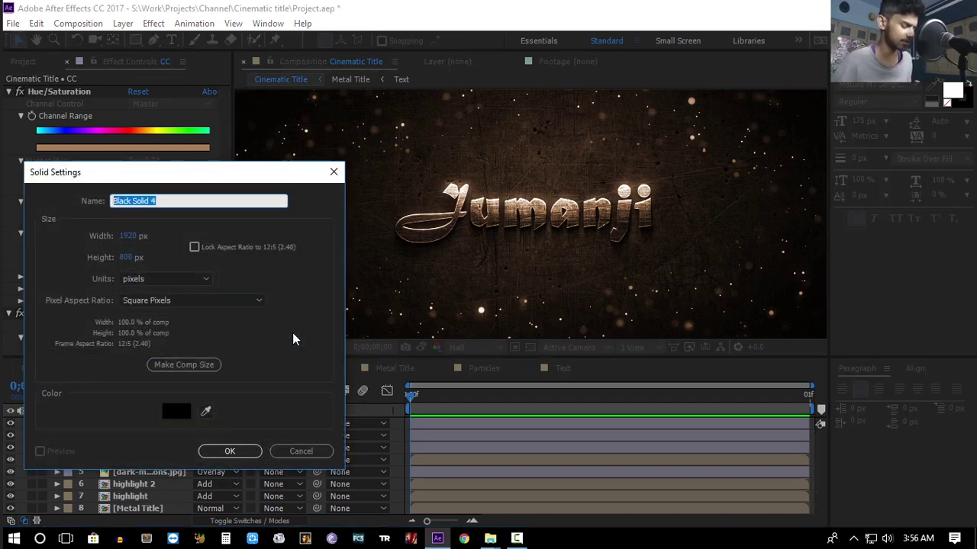
{"action": "type", "text": "Flare"}
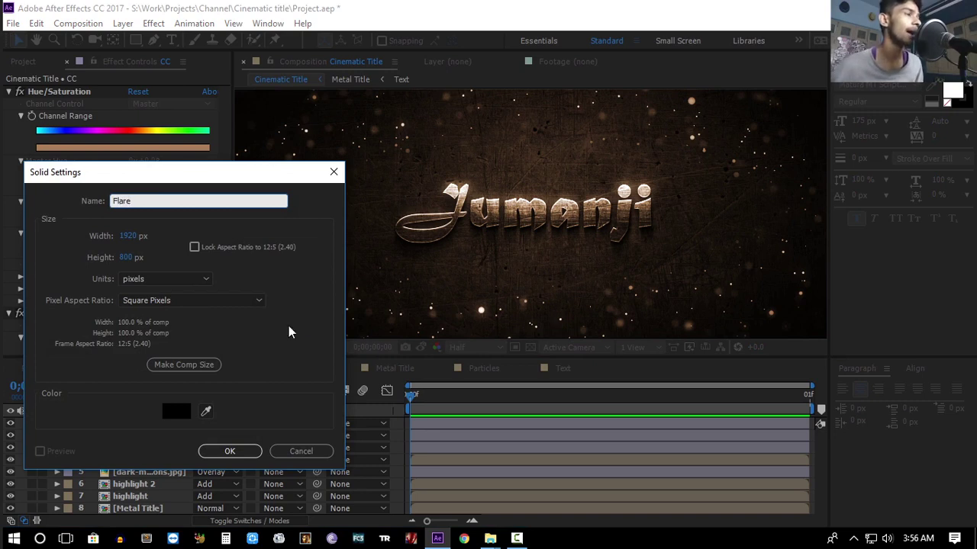
{"action": "left_click", "coordinate": [229, 451]}
- Apply CC Light Rays to Flare with Add transfer mode, intensity 51 and radius 15
{"action": "left_click", "coordinate": [154, 24]}
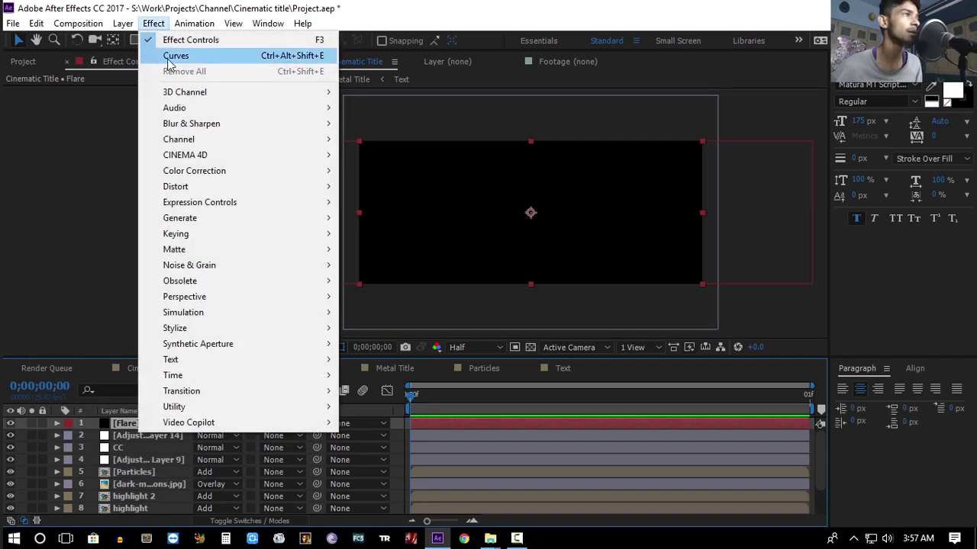
{"action": "mouse_move", "coordinate": [191, 220]}
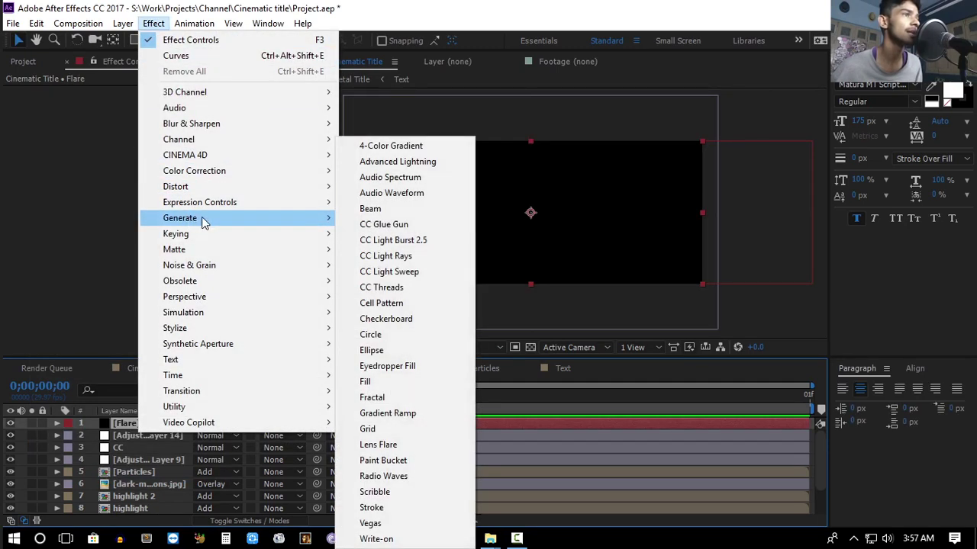
{"action": "left_click", "coordinate": [364, 257]}
{"action": "left_click", "coordinate": [132, 176]}
{"action": "left_click_drag", "start_coordinate": [444, 178], "coordinate": [503, 216]}
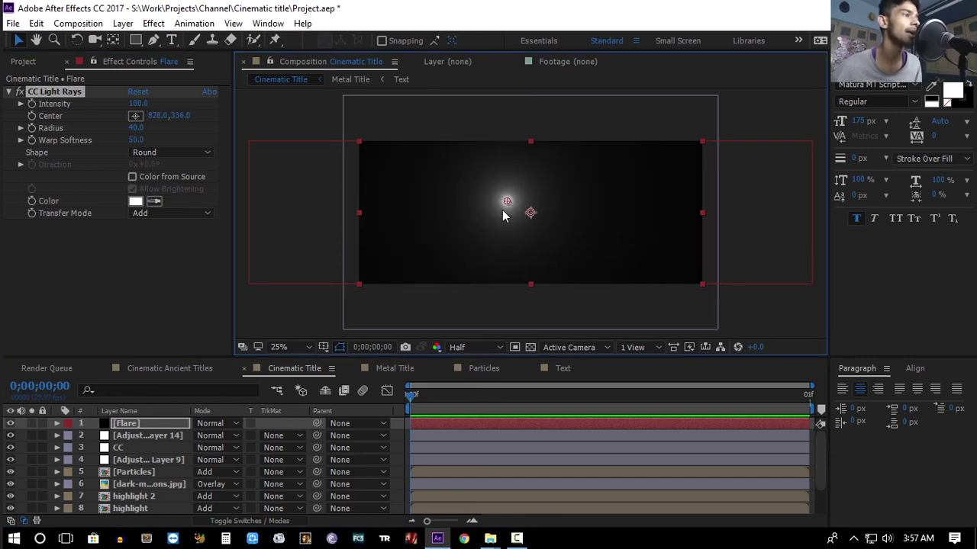
{"action": "left_click", "coordinate": [172, 213]}
{"action": "left_click", "coordinate": [266, 215]}
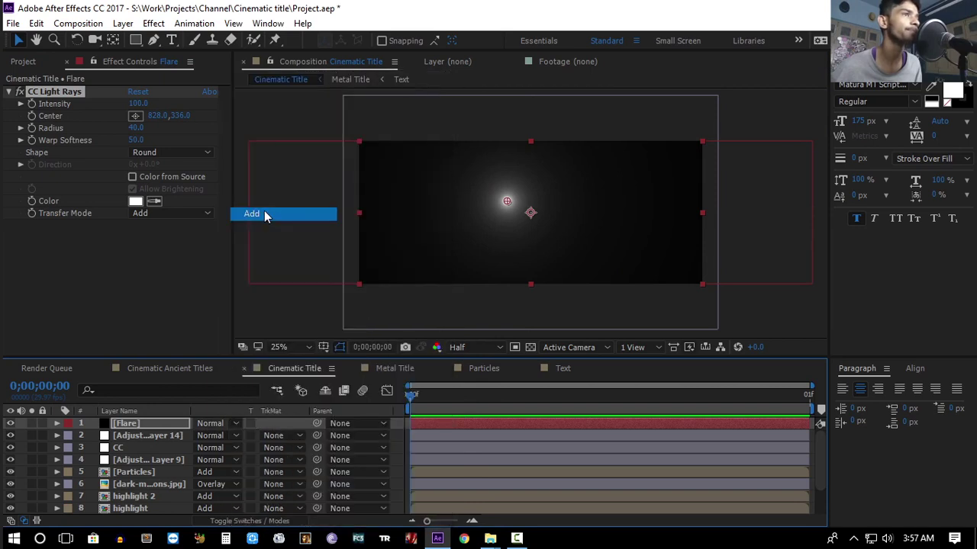
{"action": "scroll", "coordinate": [476, 206], "scroll_direction": "up", "scroll_amount": 2}
{"action": "left_click_drag", "start_coordinate": [127, 103], "coordinate": [93, 105]}
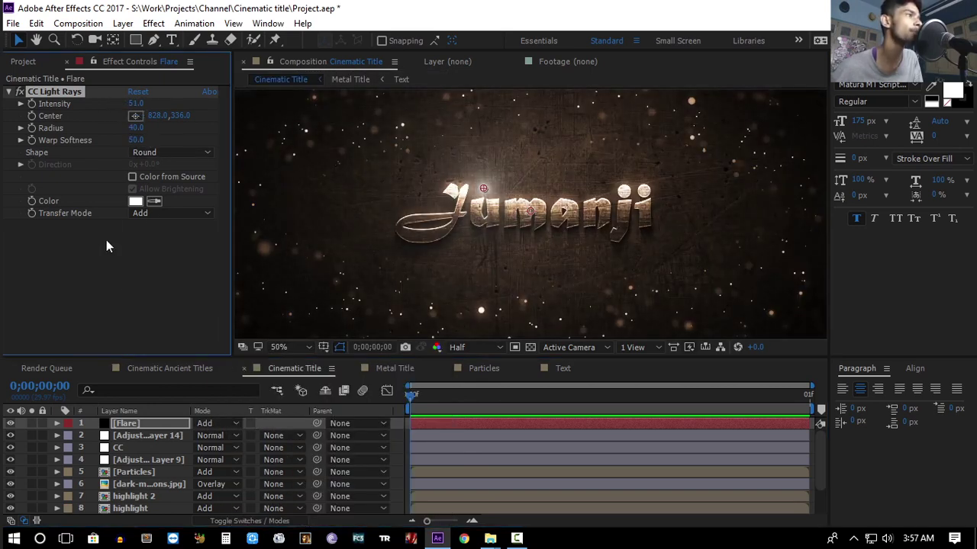
{"action": "left_click", "coordinate": [126, 280]}
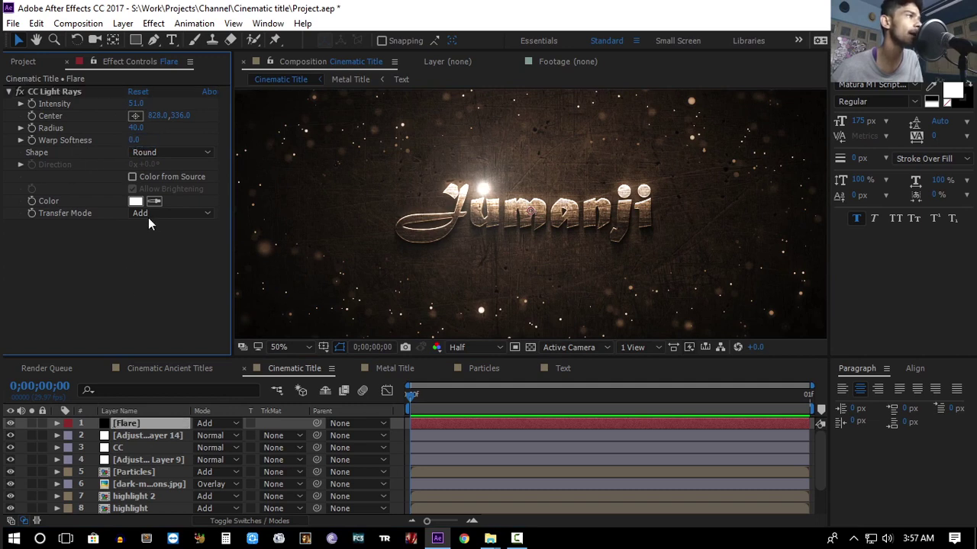
{"action": "left_click_drag", "start_coordinate": [139, 127], "coordinate": [123, 128]}
{"action": "left_click", "coordinate": [348, 336]}
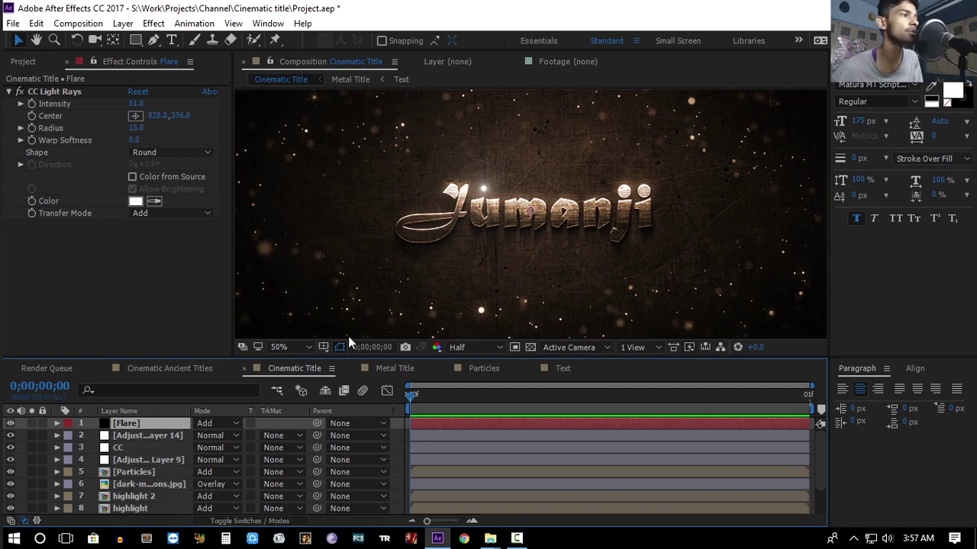
- Move the Flare layer to fourth in the stack and center the rays on the J
{"action": "left_click_drag", "start_coordinate": [134, 425], "coordinate": [138, 461]}
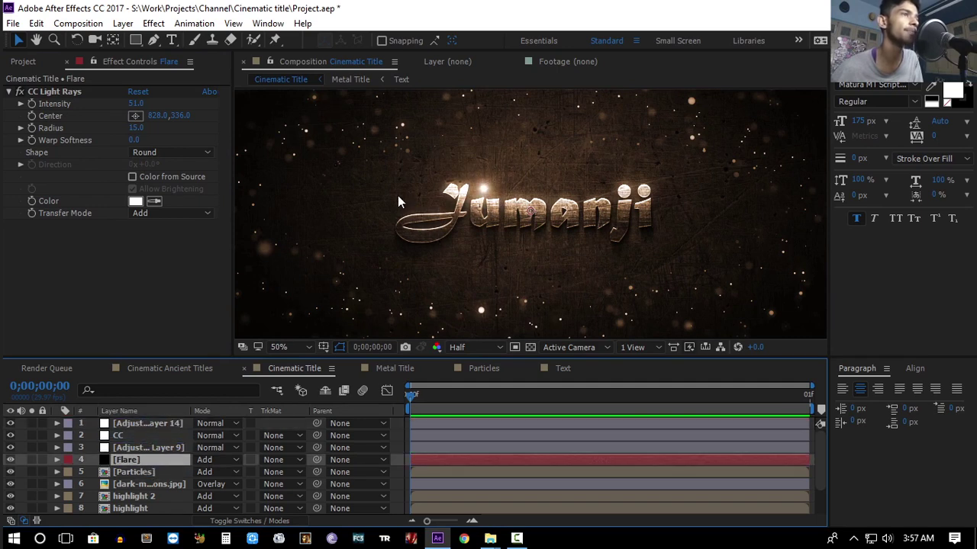
{"action": "left_click", "coordinate": [134, 119]}
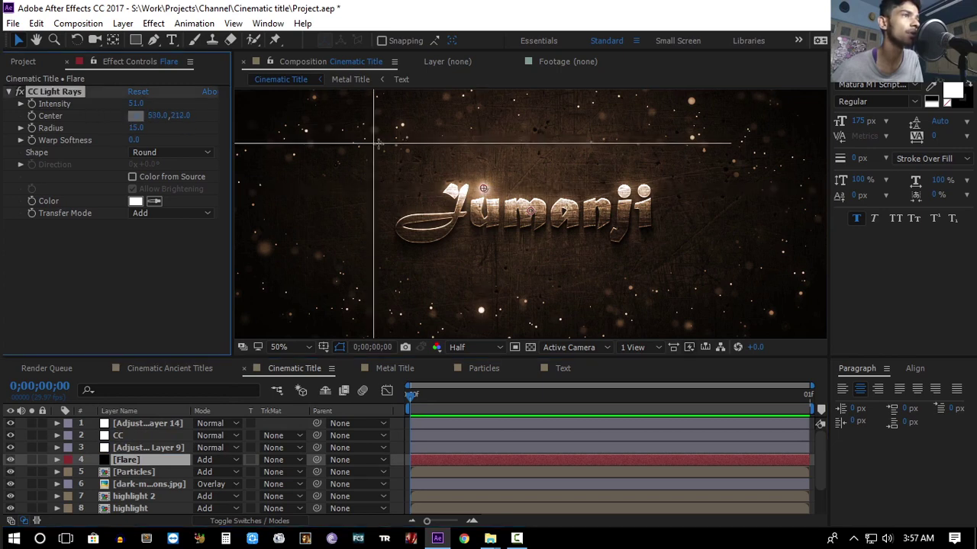
{"action": "left_click", "coordinate": [465, 186]}
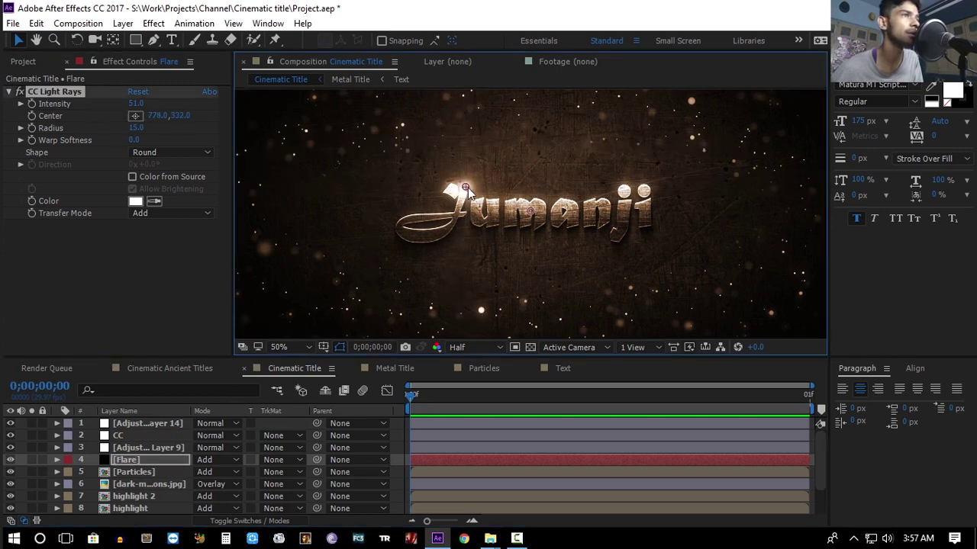
{"action": "left_click", "coordinate": [23, 453]}
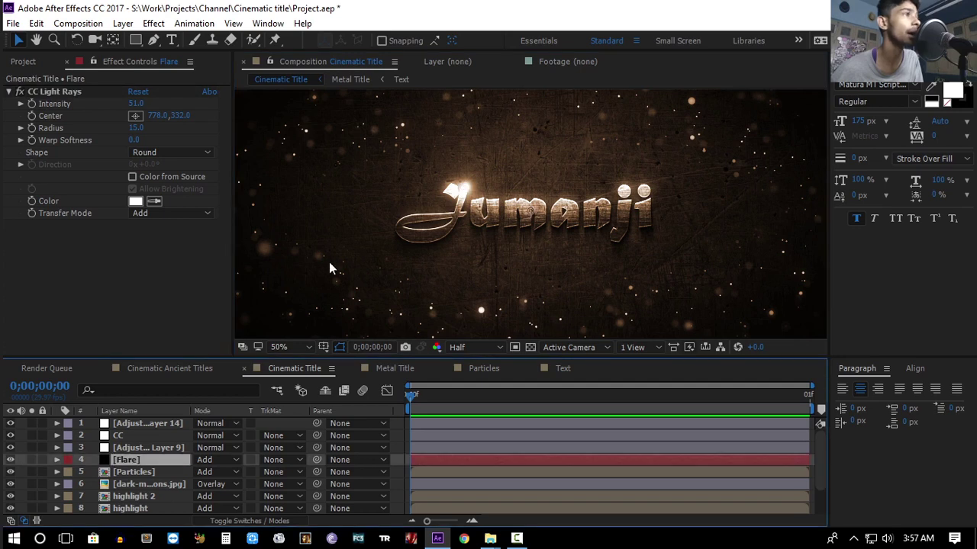
{"action": "left_click", "coordinate": [126, 459]}
{"action": "key", "text": "slash"}
- With the Flare's light rays at intensity 39, add a Directional Blur to the Flare layer
{"action": "left_click", "coordinate": [131, 102]}
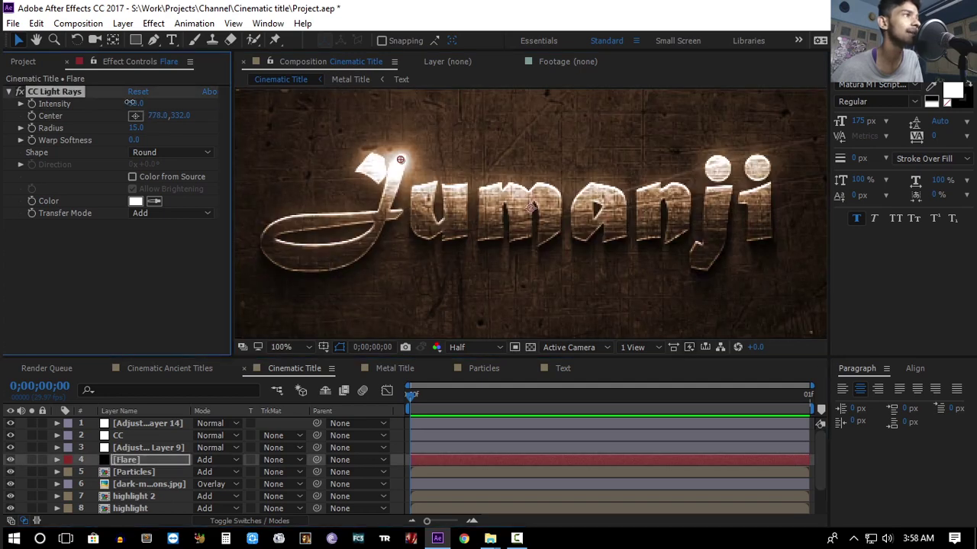
{"action": "key", "text": "comma"}
{"action": "key", "text": "comma"}
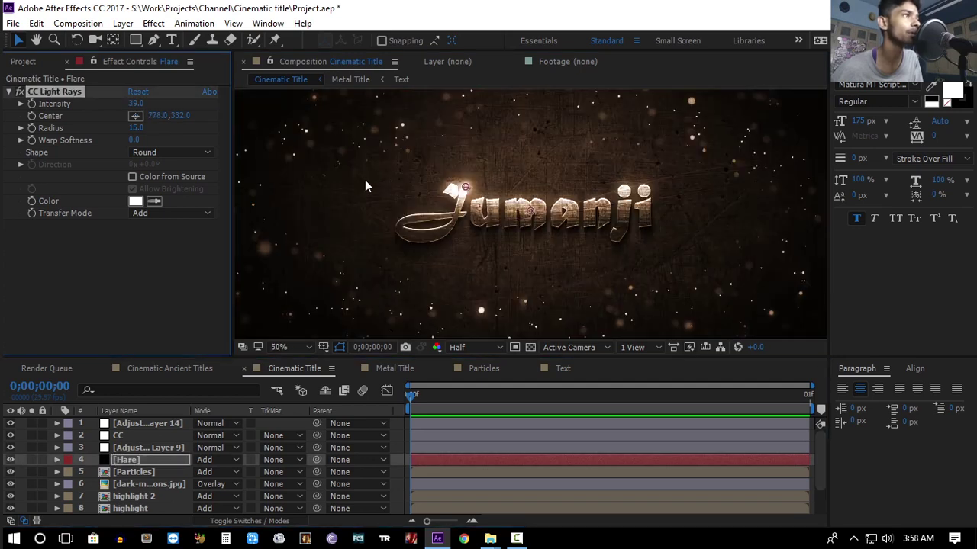
{"action": "left_click", "coordinate": [156, 24]}
{"action": "mouse_move", "coordinate": [191, 124]}
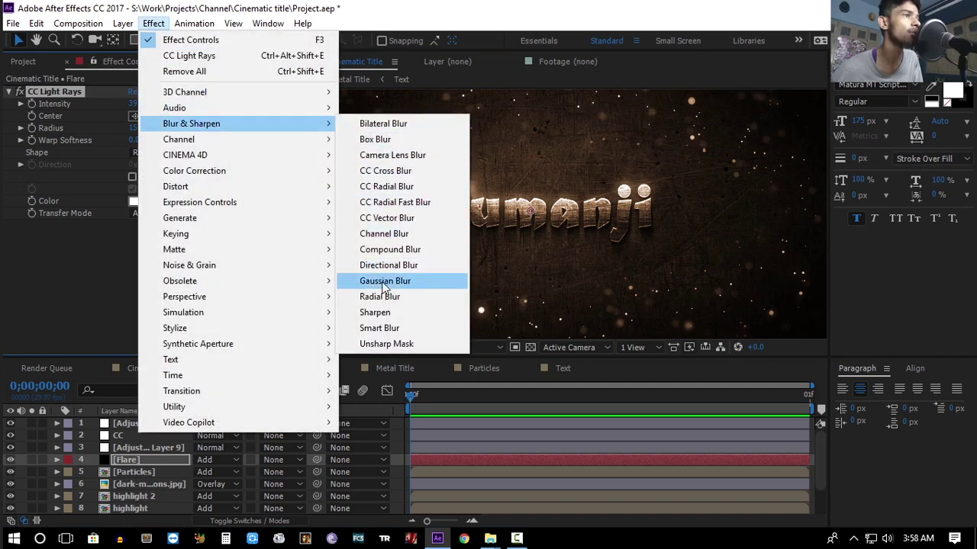
{"action": "left_click", "coordinate": [389, 266]}
- Set the Directional Blur direction to 90° and blur length to 39.3
{"action": "left_click", "coordinate": [146, 238]}
{"action": "type", "text": "90"}
{"action": "key", "text": "Return"}
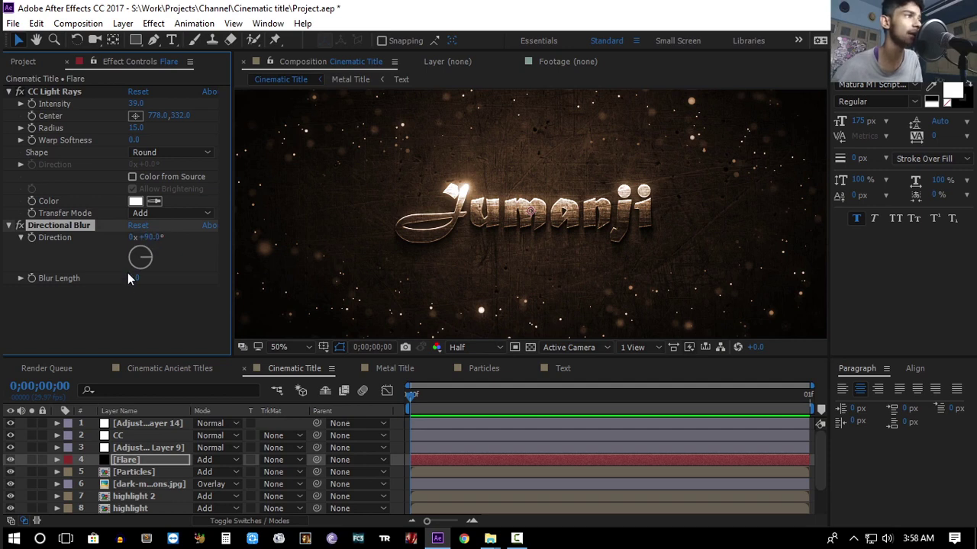
{"action": "left_click_drag", "start_coordinate": [132, 281], "coordinate": [147, 282]}
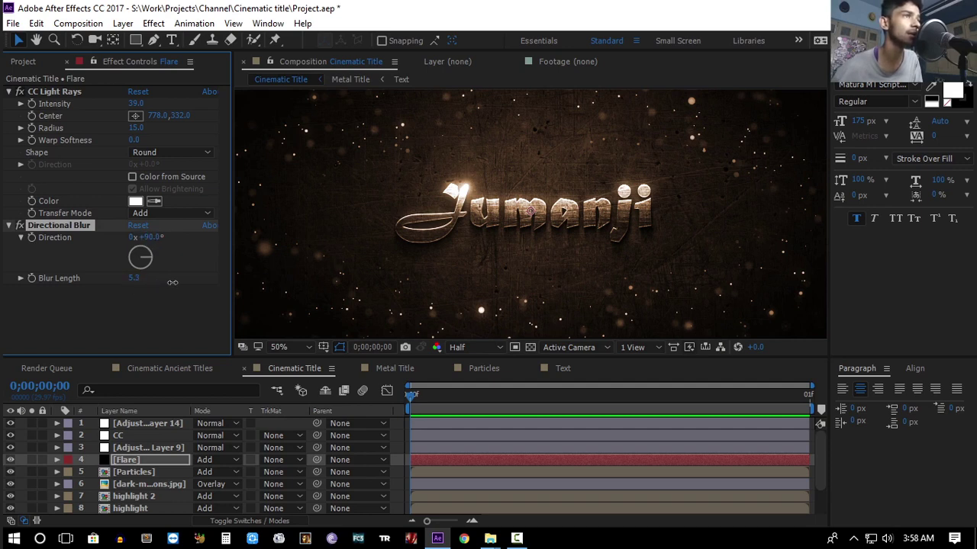
{"action": "left_click_drag", "start_coordinate": [203, 285], "coordinate": [263, 281]}
{"action": "left_click_drag", "start_coordinate": [373, 278], "coordinate": [378, 291]}
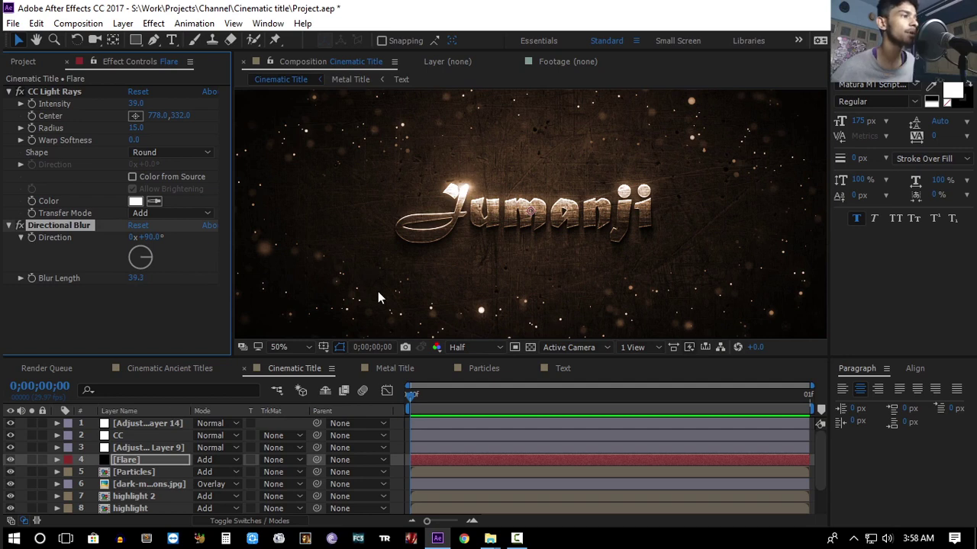
{"action": "left_click", "coordinate": [130, 461]}
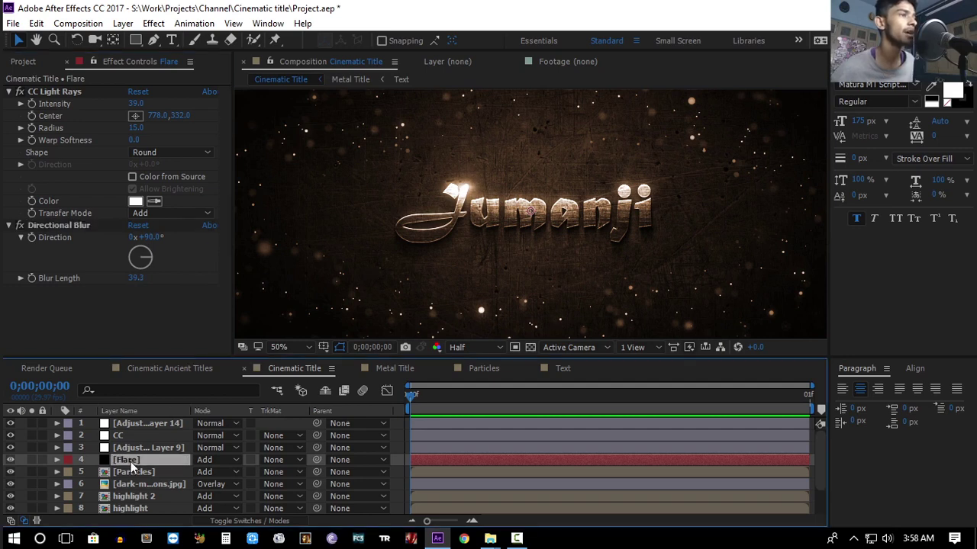
- Move the copied Flare's light rays center over Jumanji's middle letters, around 1056, 370
{"action": "left_click", "coordinate": [75, 91]}
{"action": "left_click_drag", "start_coordinate": [504, 195], "coordinate": [625, 191]}
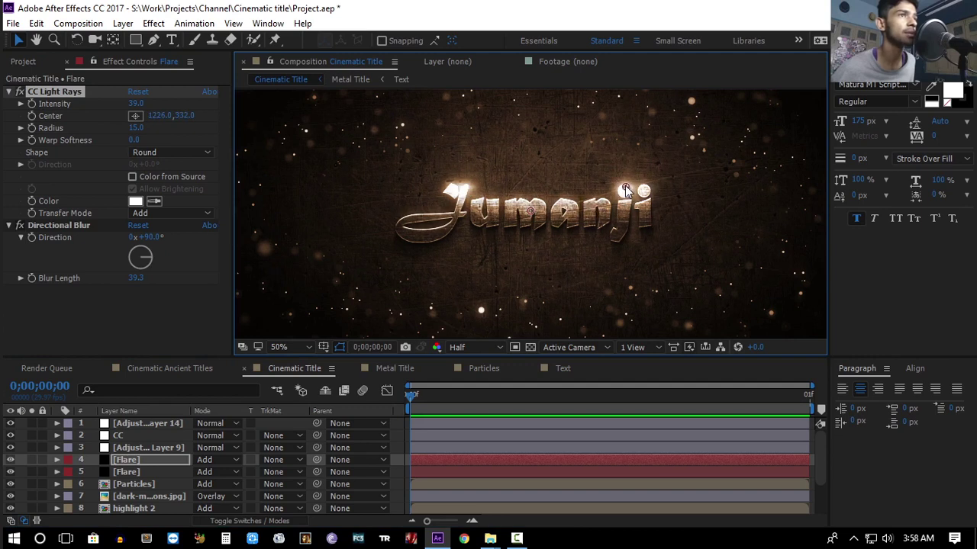
{"action": "left_click_drag", "start_coordinate": [624, 185], "coordinate": [565, 202]}
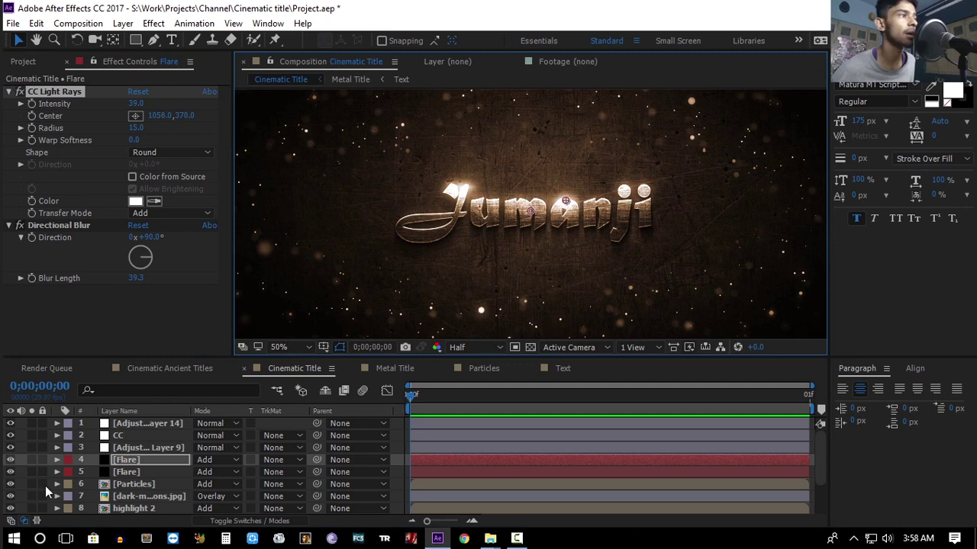
{"action": "left_click", "coordinate": [530, 245]}
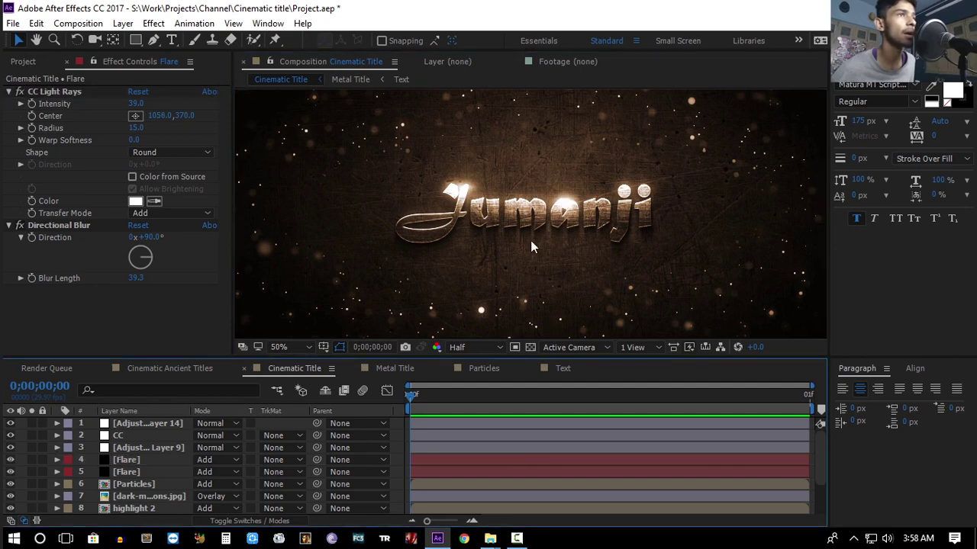
- Give the other Flare's light rays intensity 31 and radius 10, then preview the viewer maximized
{"action": "left_click", "coordinate": [115, 463]}
{"action": "left_click", "coordinate": [131, 102]}
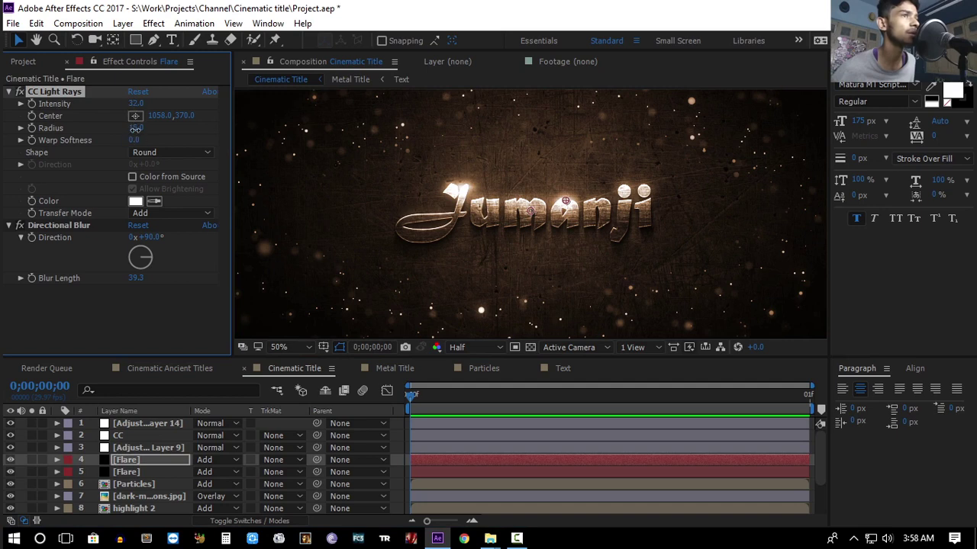
{"action": "left_click", "coordinate": [125, 471]}
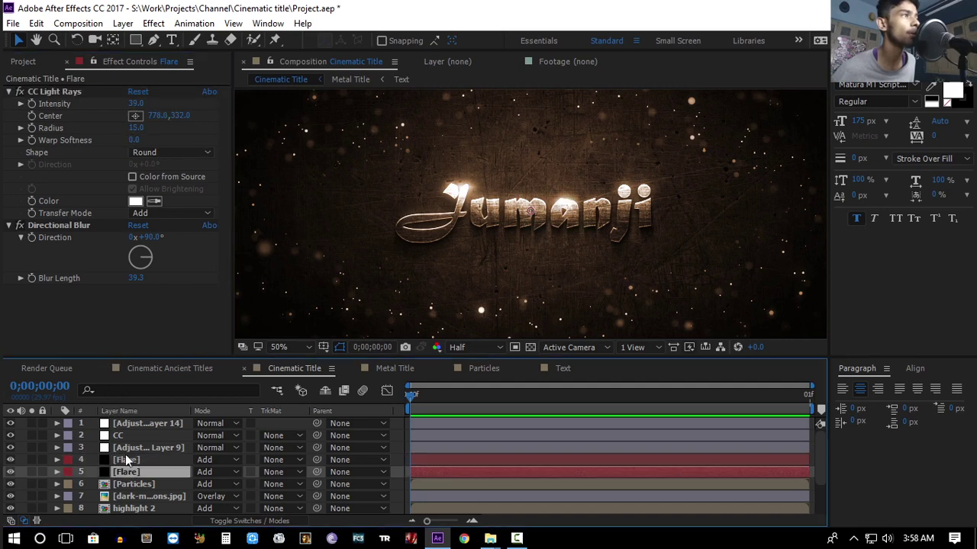
{"action": "left_click", "coordinate": [124, 104]}
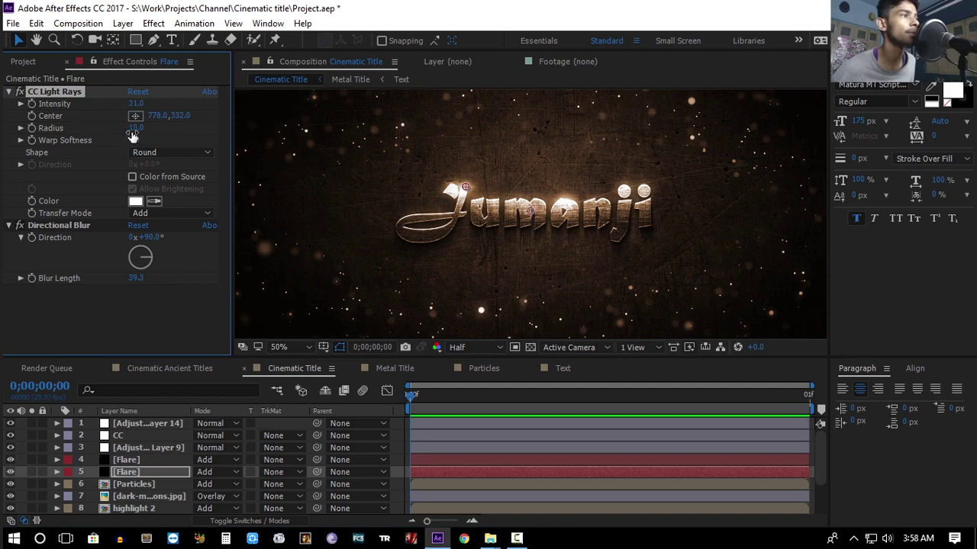
{"action": "key", "text": "grave"}
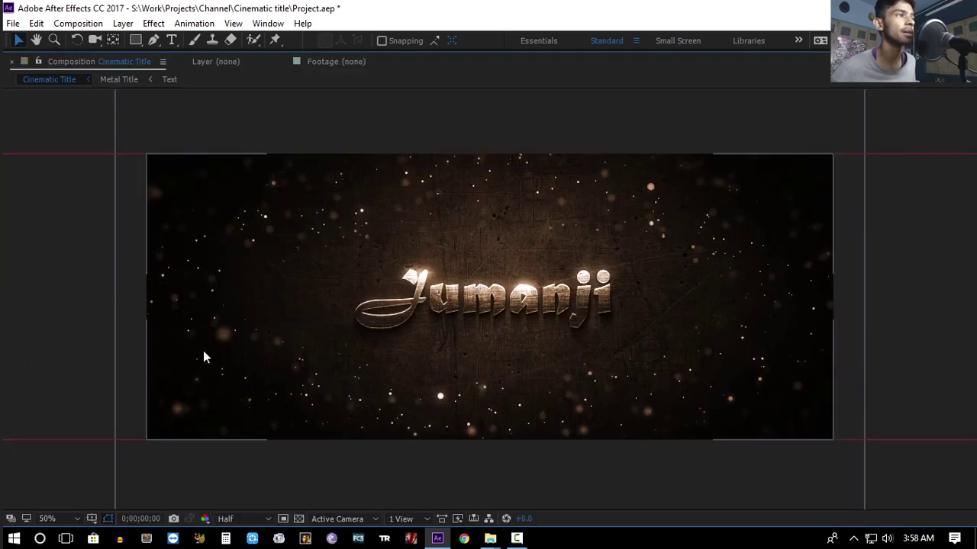
{"action": "key", "text": "grave"}
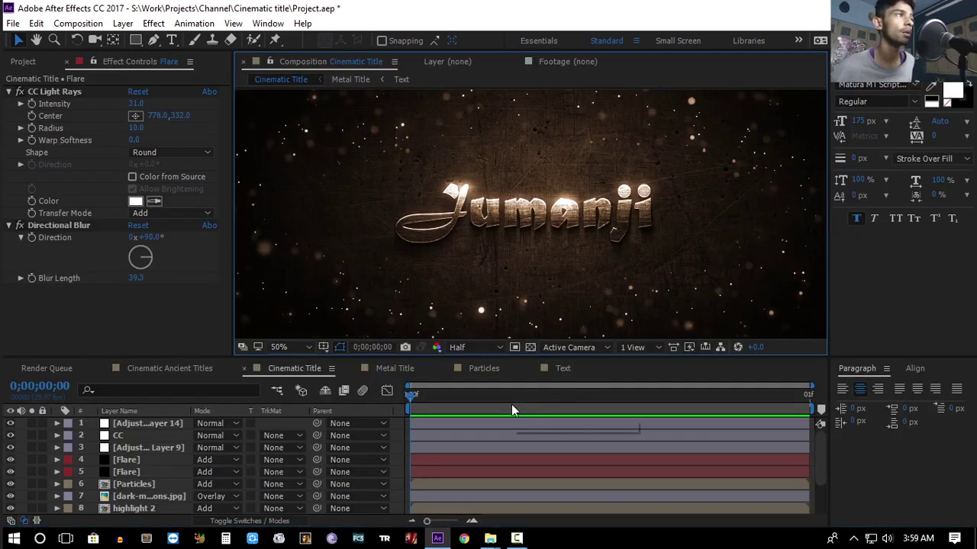
- Create a new solid layer inside the Text composition
{"action": "left_click", "coordinate": [559, 370]}
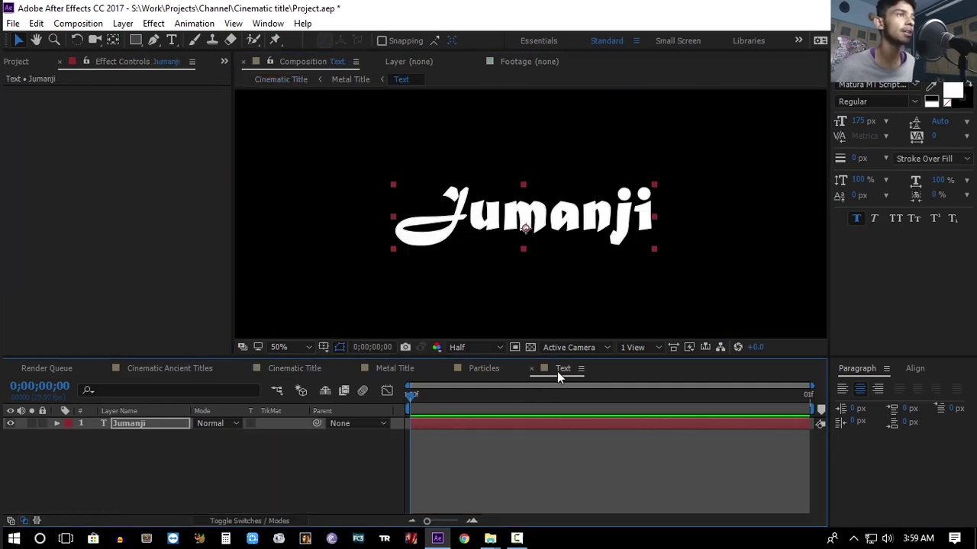
{"action": "right_click", "coordinate": [110, 467]}
{"action": "mouse_move", "coordinate": [171, 334]}
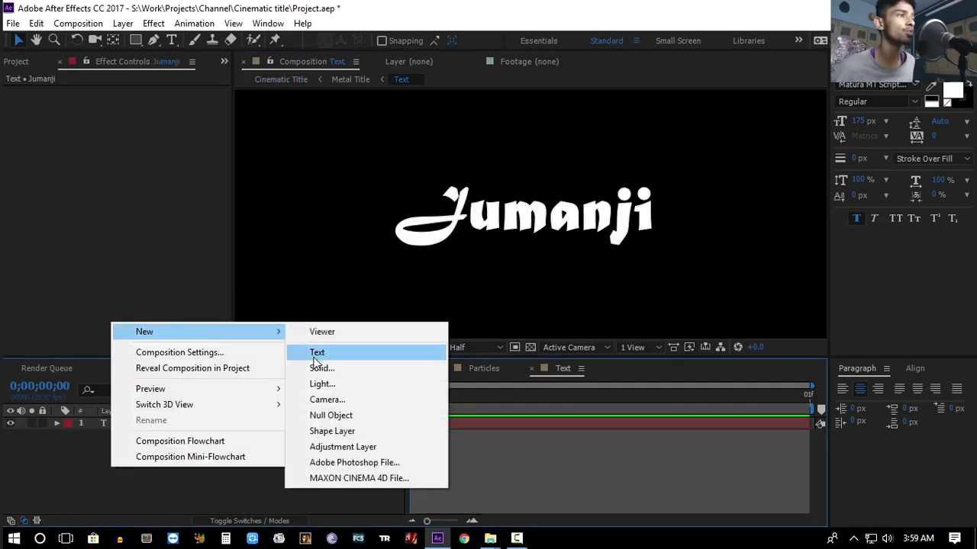
{"action": "left_click", "coordinate": [319, 368]}
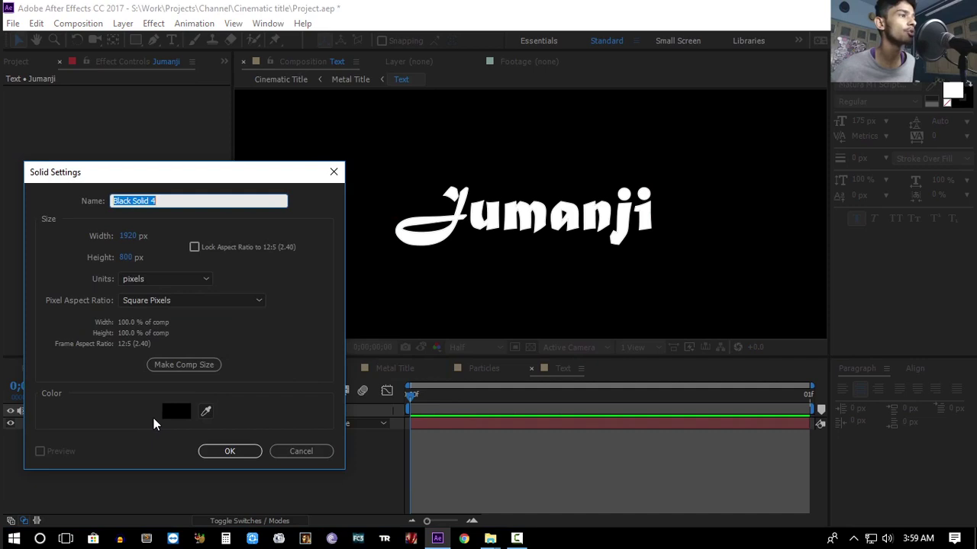
- Make the solid white (ffffff), 1000×6 px, and place it just below Jumanji
{"action": "left_click", "coordinate": [177, 411]}
{"action": "type", "text": "ffffff"}
{"action": "key", "text": "Return"}
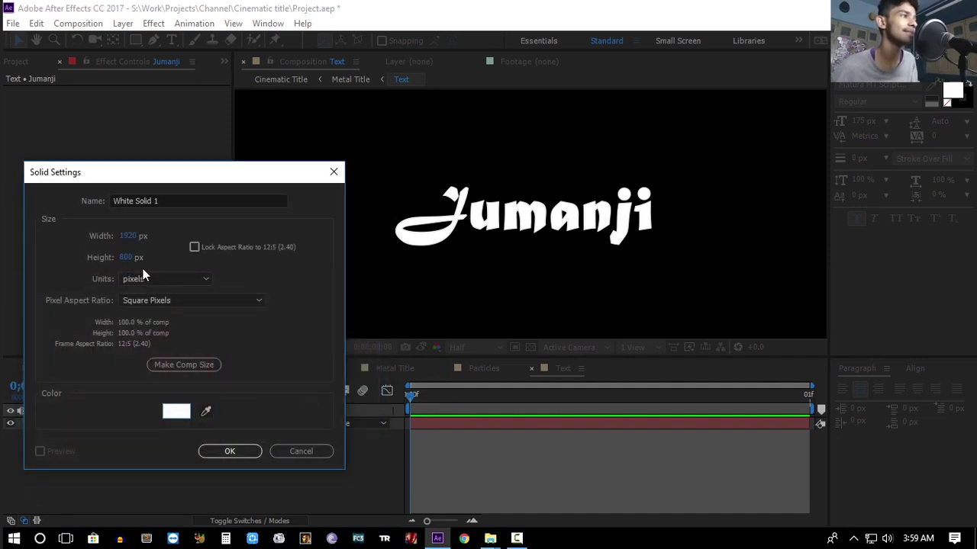
{"action": "left_click", "coordinate": [128, 257]}
{"action": "type", "text": "6"}
{"action": "left_click", "coordinate": [137, 238]}
{"action": "type", "text": "1000"}
{"action": "left_click", "coordinate": [228, 450]}
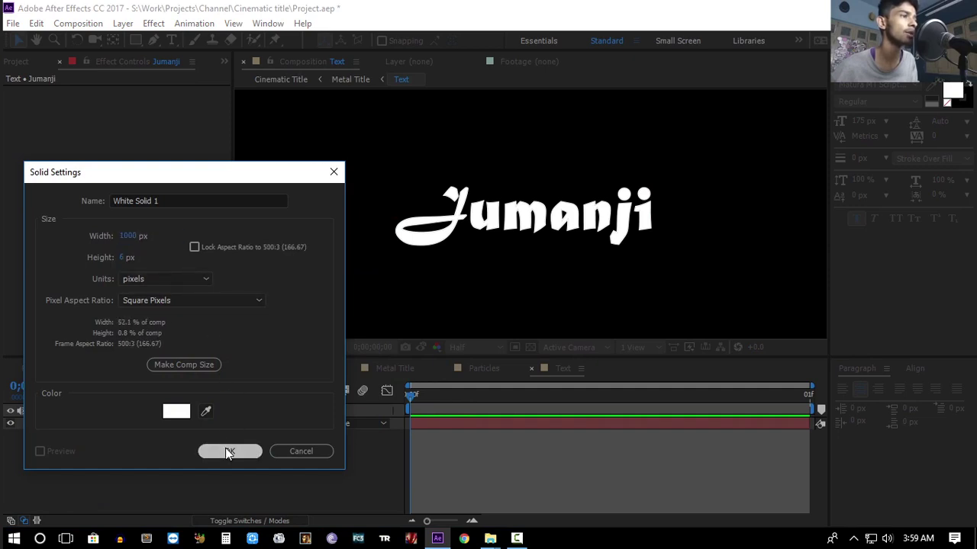
{"action": "left_click_drag", "start_coordinate": [501, 225], "coordinate": [500, 254]}
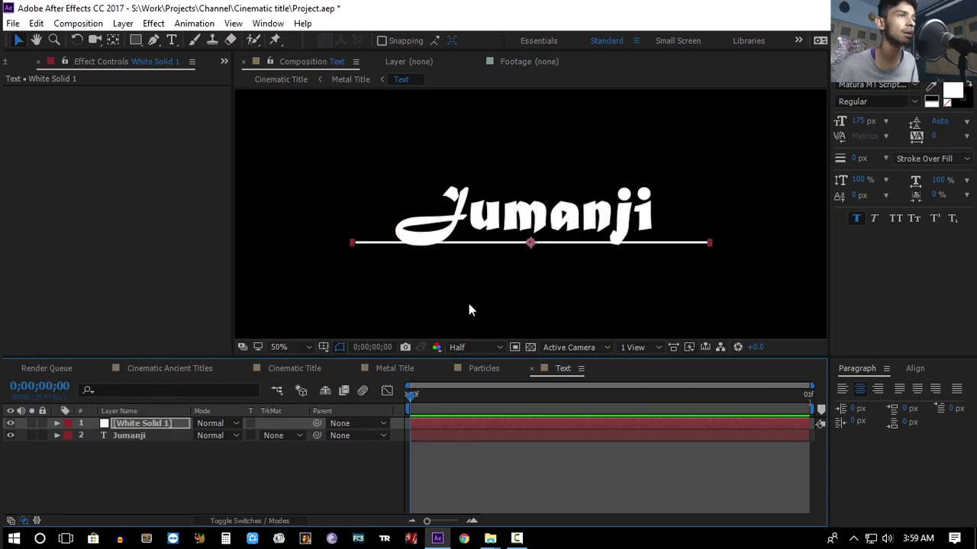
- Nudge the white line down one pixel and taper its ends with a fitted ellipse mask
{"action": "key", "text": "Down"}
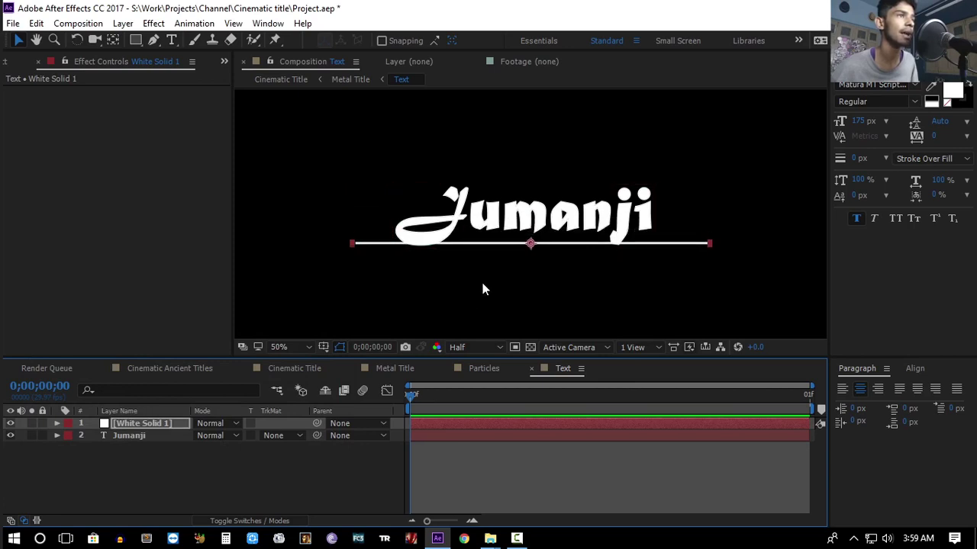
{"action": "left_click_drag", "start_coordinate": [135, 40], "coordinate": [180, 67]}
{"action": "double_click", "coordinate": [135, 45]}
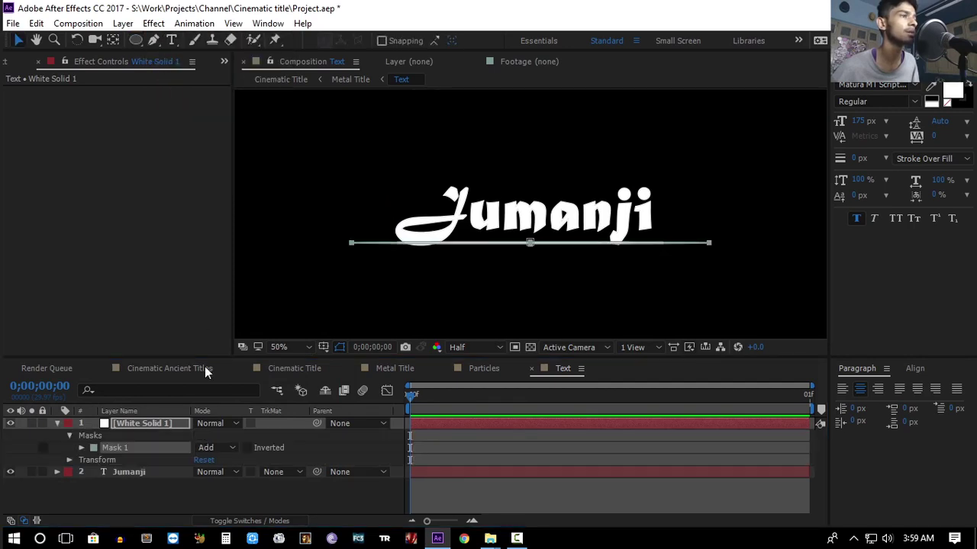
{"action": "left_click", "coordinate": [349, 497]}
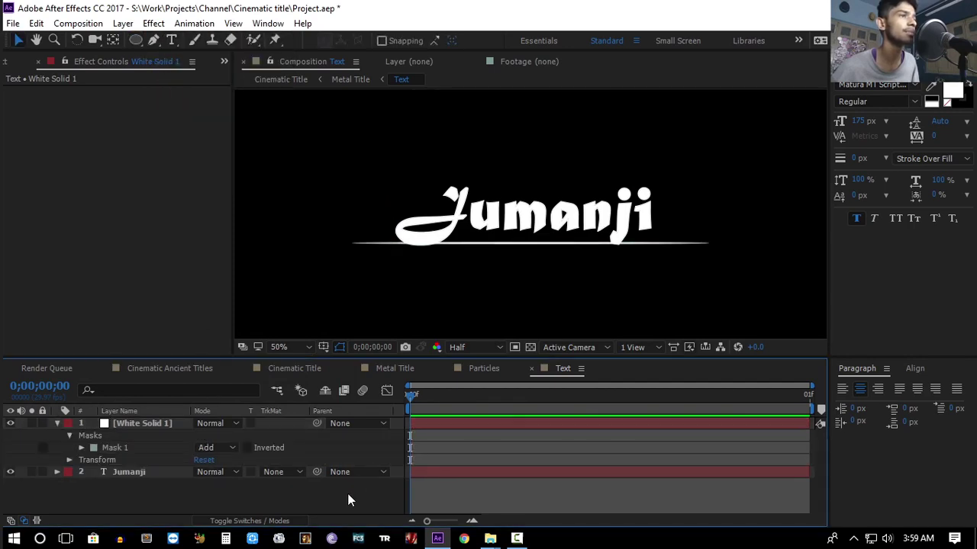
{"action": "left_click", "coordinate": [46, 444]}
{"action": "left_click", "coordinate": [58, 422]}
- Use a Jumanji text copy with a 28 px stroke as the line's Alpha Inverted matte
{"action": "left_click", "coordinate": [132, 435]}
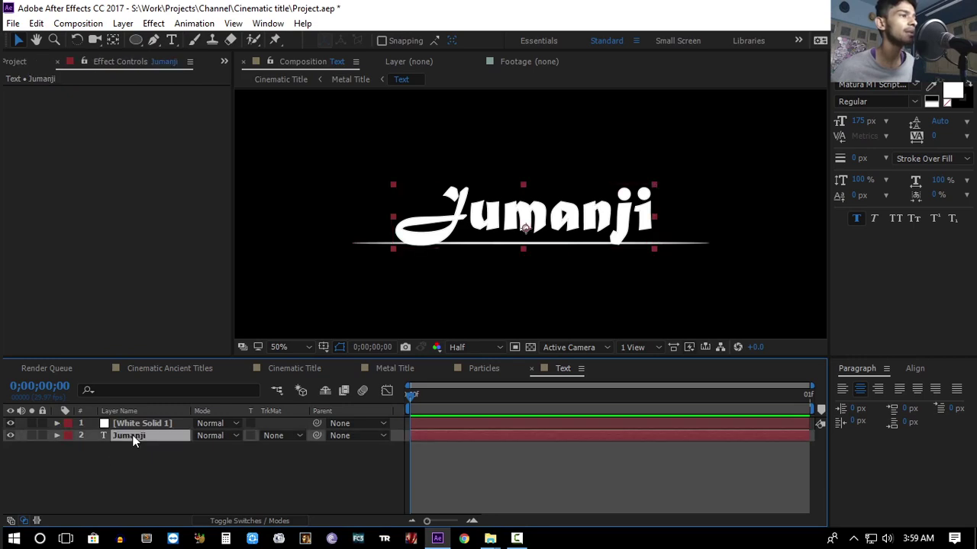
{"action": "key", "text": "ctrl+d"}
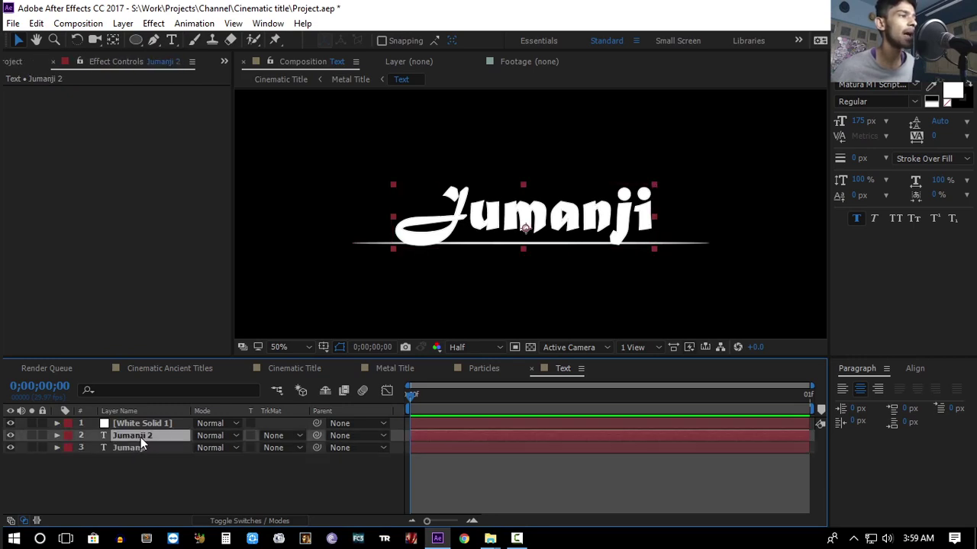
{"action": "left_click_drag", "start_coordinate": [142, 436], "coordinate": [149, 426]}
{"action": "left_click", "coordinate": [136, 435]}
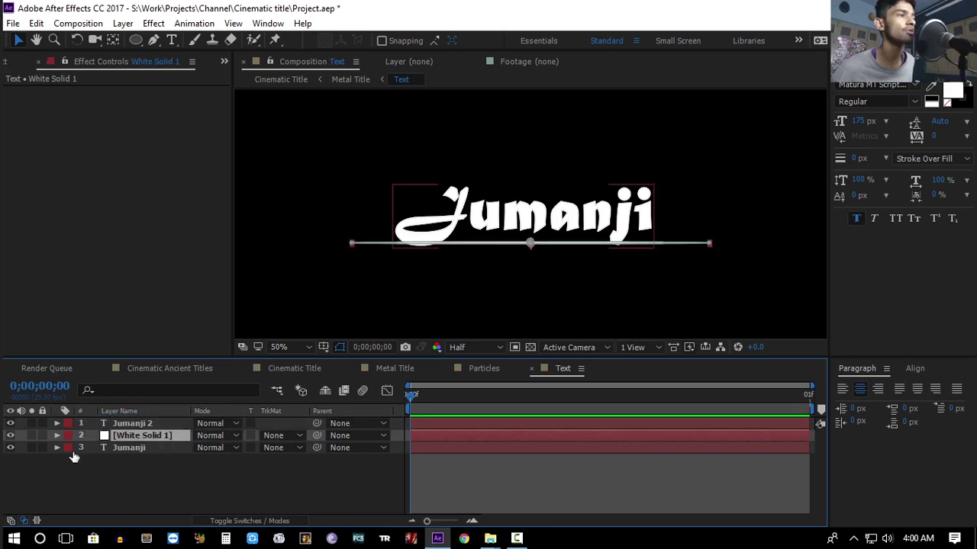
{"action": "left_click", "coordinate": [277, 436]}
{"action": "left_click", "coordinate": [294, 387]}
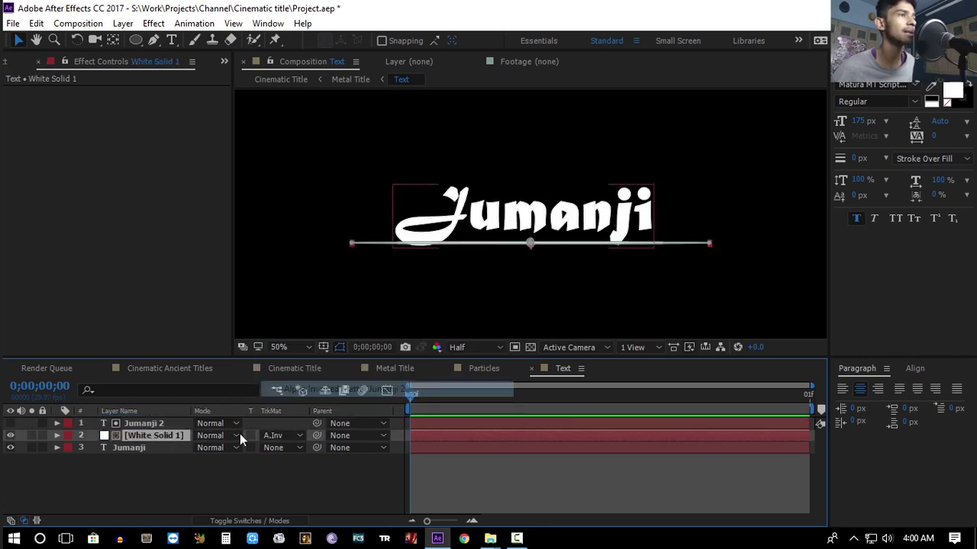
{"action": "left_click", "coordinate": [146, 424]}
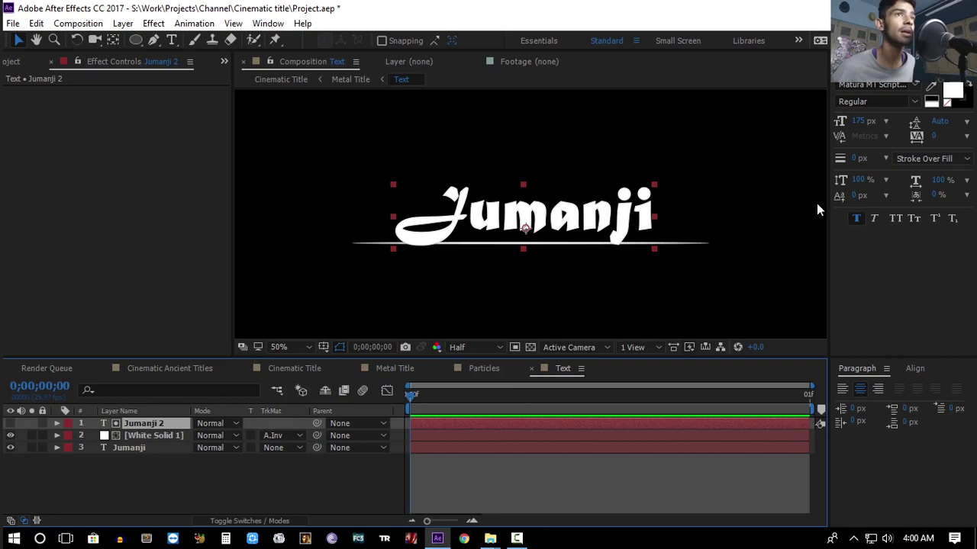
{"action": "left_click_drag", "start_coordinate": [857, 160], "coordinate": [879, 158]}
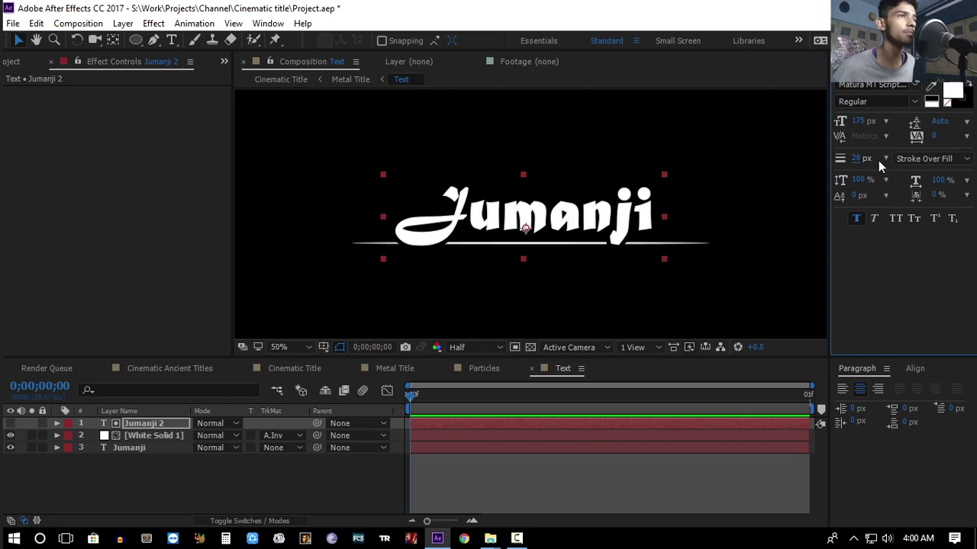
- Duplicate the line and its matte, move the copy above the title, and view Cinematic Title
{"action": "left_click", "coordinate": [145, 435]}
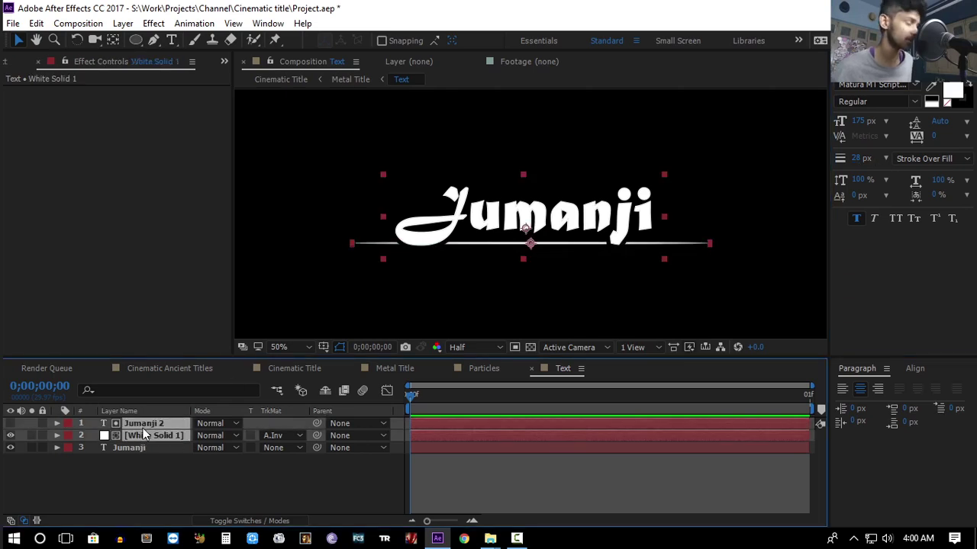
{"action": "key", "text": "ctrl+d"}
{"action": "left_click", "coordinate": [148, 436]}
{"action": "key", "text": "shift+Up"}
{"action": "key", "text": "shift+Up"}
{"action": "key", "text": "shift+Up"}
{"action": "key", "text": "shift+Up"}
{"action": "key", "text": "shift+Up"}
{"action": "key", "text": "shift+Up"}
{"action": "key", "text": "shift+Up"}
{"action": "key", "text": "shift+Up"}
{"action": "key", "text": "shift+Up"}
{"action": "key", "text": "shift+Up"}
{"action": "key", "text": "shift+Up"}
{"action": "key", "text": "shift+Up"}
{"action": "key", "text": "shift+Up"}
{"action": "key", "text": "shift+Up"}
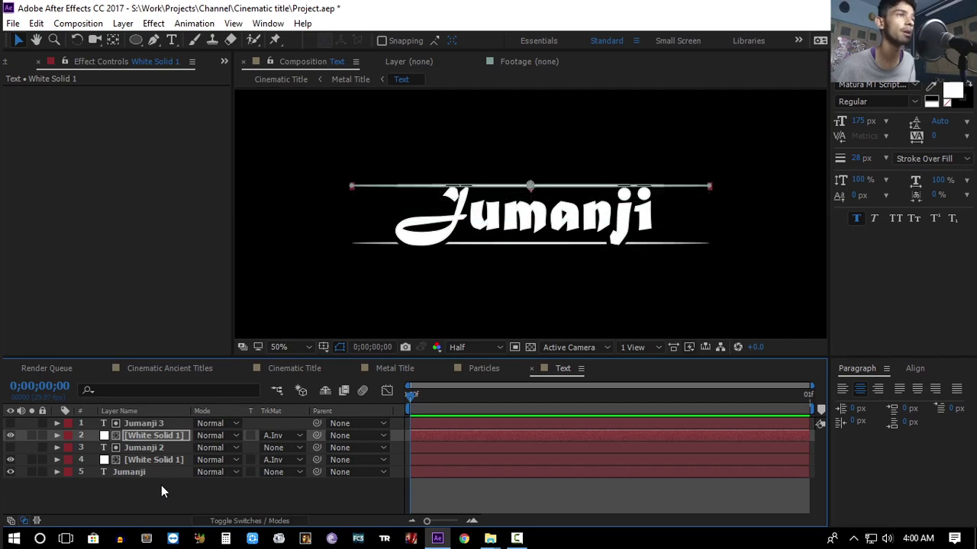
{"action": "left_click", "coordinate": [164, 496]}
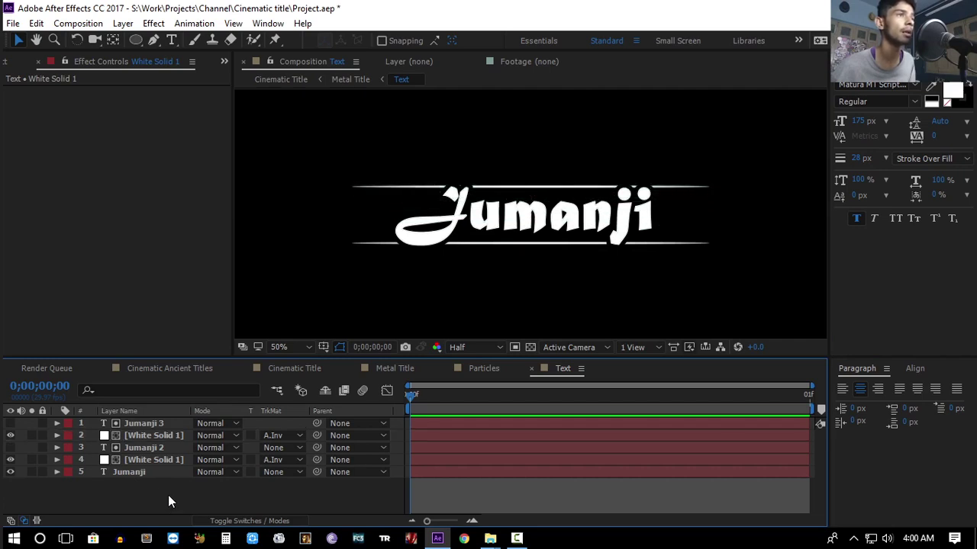
{"action": "left_click", "coordinate": [300, 373]}
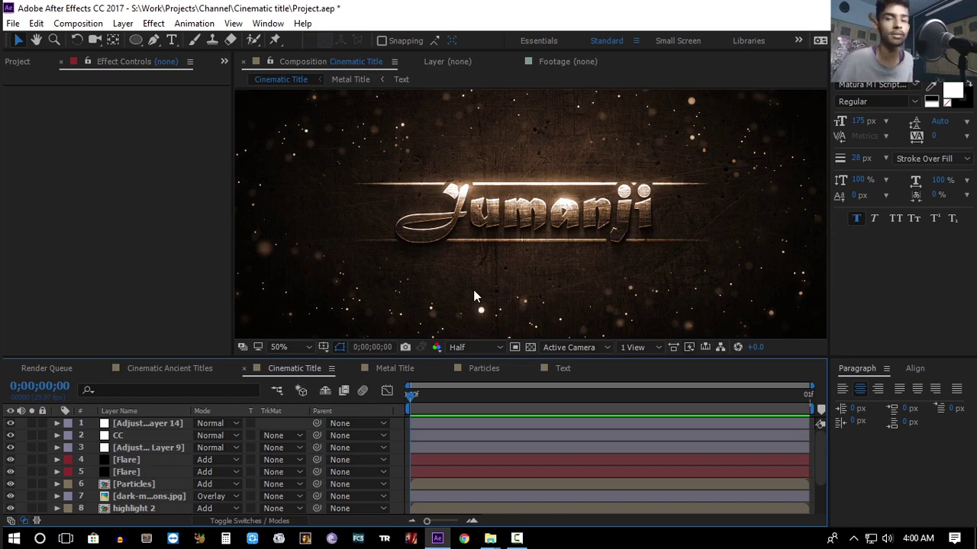
- Add an adjustment layer with Hue/Saturation, lowering Master Lightness to -63
{"action": "key", "text": "comma"}
{"action": "key", "text": "comma"}
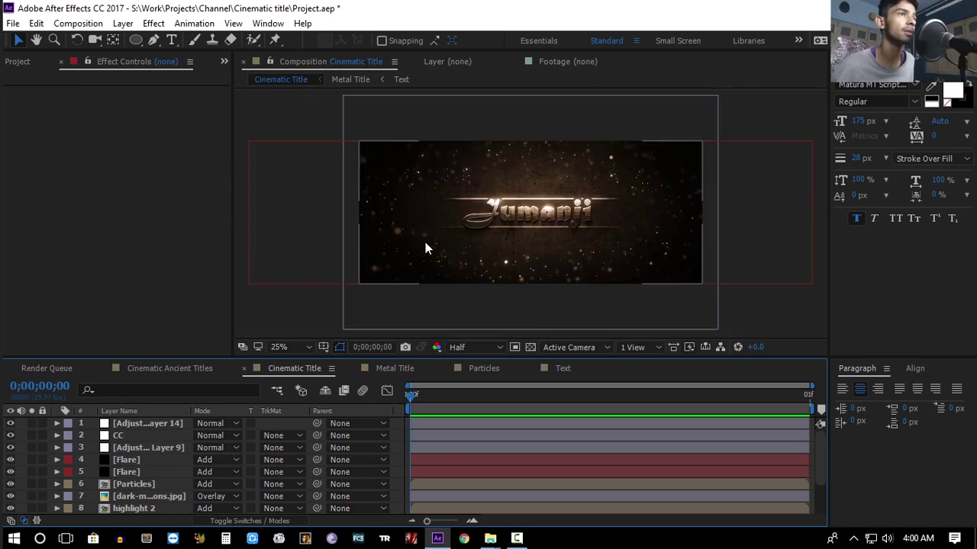
{"action": "right_click", "coordinate": [23, 433]}
{"action": "mouse_move", "coordinate": [109, 301]}
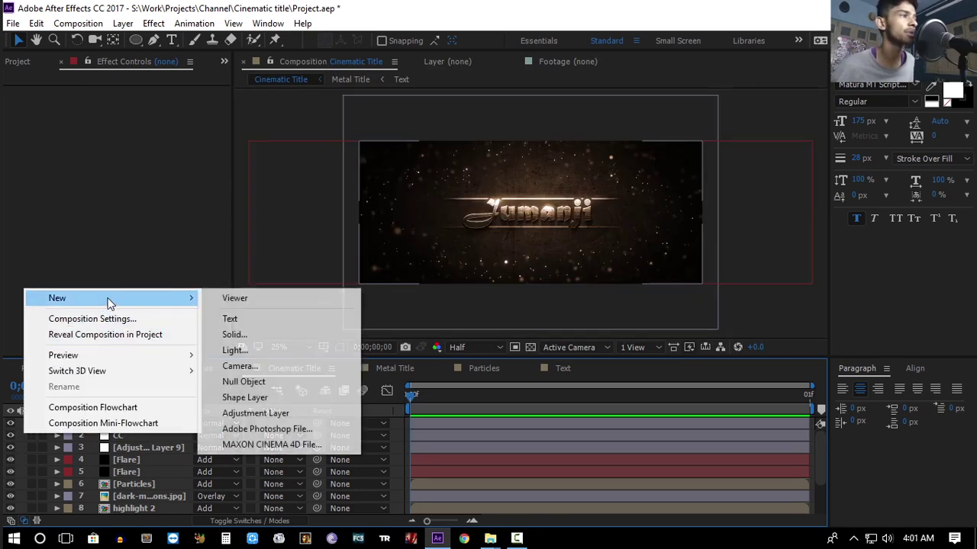
{"action": "left_click", "coordinate": [261, 412]}
{"action": "left_click", "coordinate": [153, 23]}
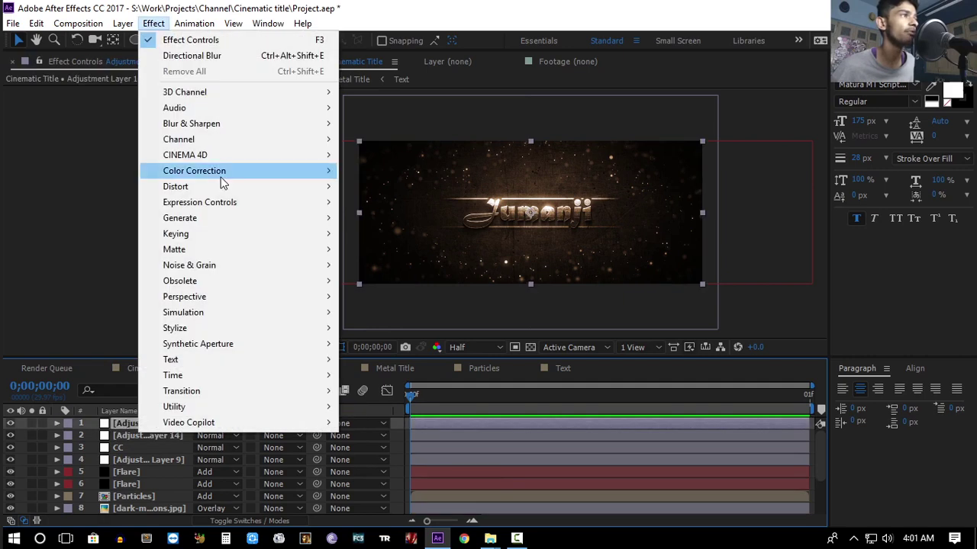
{"action": "mouse_move", "coordinate": [229, 174]}
{"action": "left_click", "coordinate": [374, 366]}
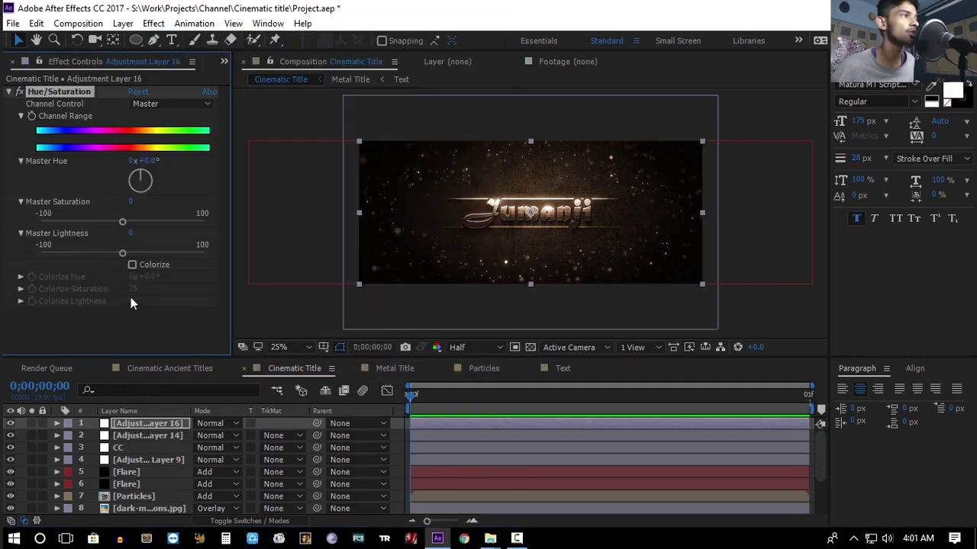
{"action": "left_click_drag", "start_coordinate": [120, 255], "coordinate": [71, 254]}
- Draw a Subtract rectangle mask over the title, feathered 189 px, and preview the vignette
{"action": "left_click_drag", "start_coordinate": [136, 43], "coordinate": [184, 39]}
{"action": "left_click_drag", "start_coordinate": [317, 181], "coordinate": [748, 245]}
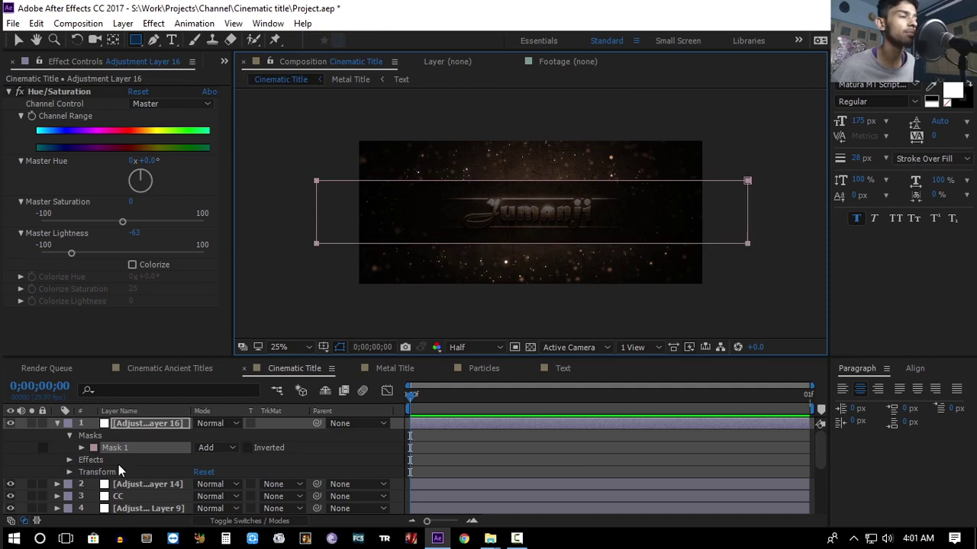
{"action": "left_click", "coordinate": [210, 448]}
{"action": "left_click", "coordinate": [229, 369]}
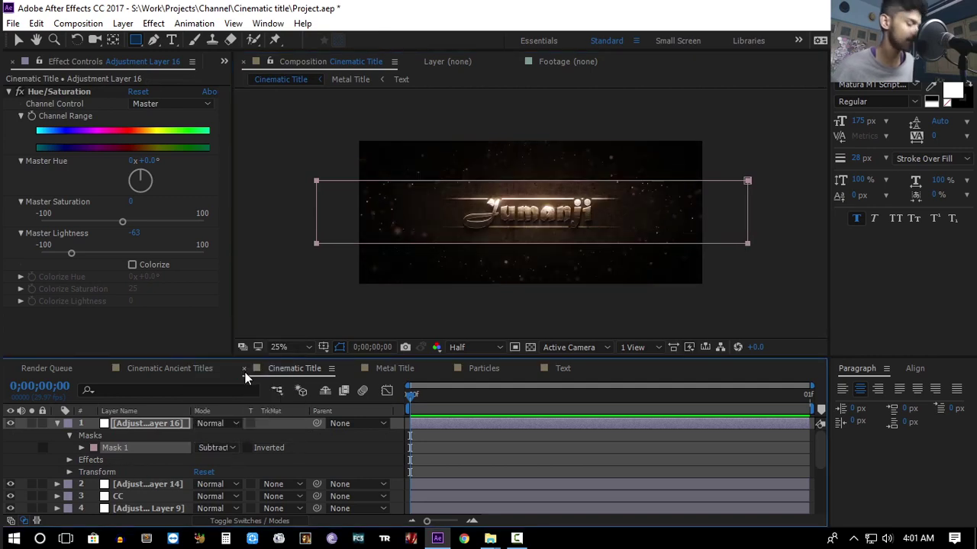
{"action": "key", "text": "f"}
{"action": "left_click_drag", "start_coordinate": [214, 448], "coordinate": [363, 438]}
{"action": "key", "text": "F2"}
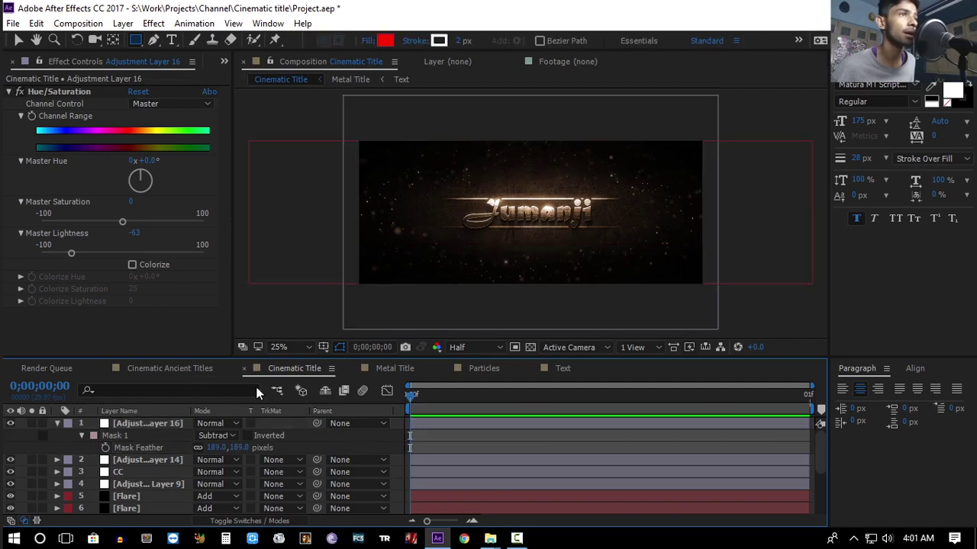
{"action": "left_click", "coordinate": [55, 423]}
{"action": "key", "text": "grave"}
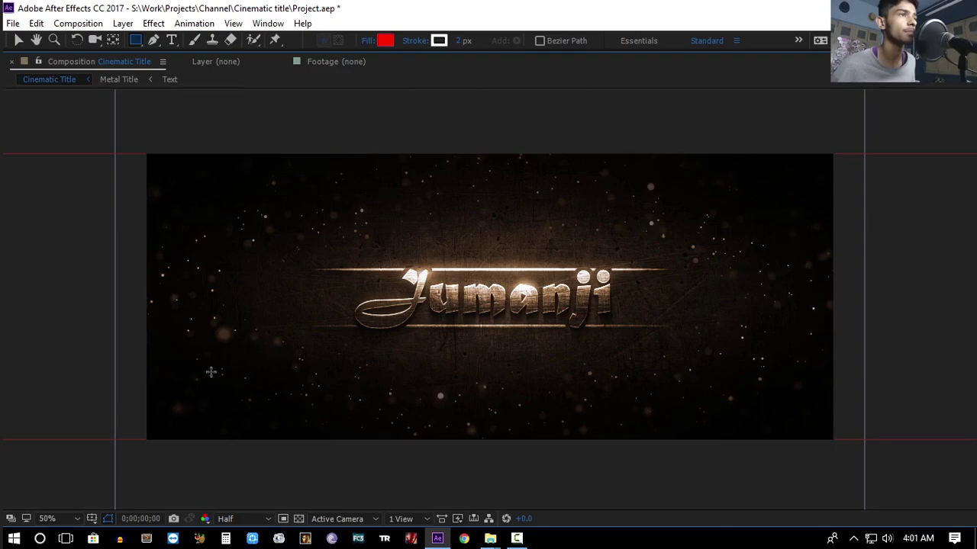